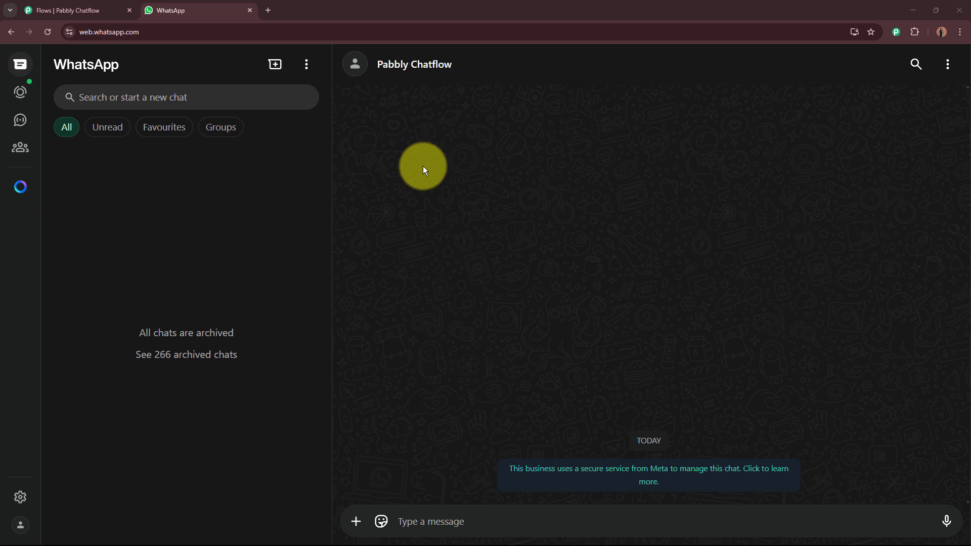
# Greet the chatbot with 'Hey I want to View Properties?' and choose View Properties.
pyautogui.click(466, 513)
pyautogui.write('H')
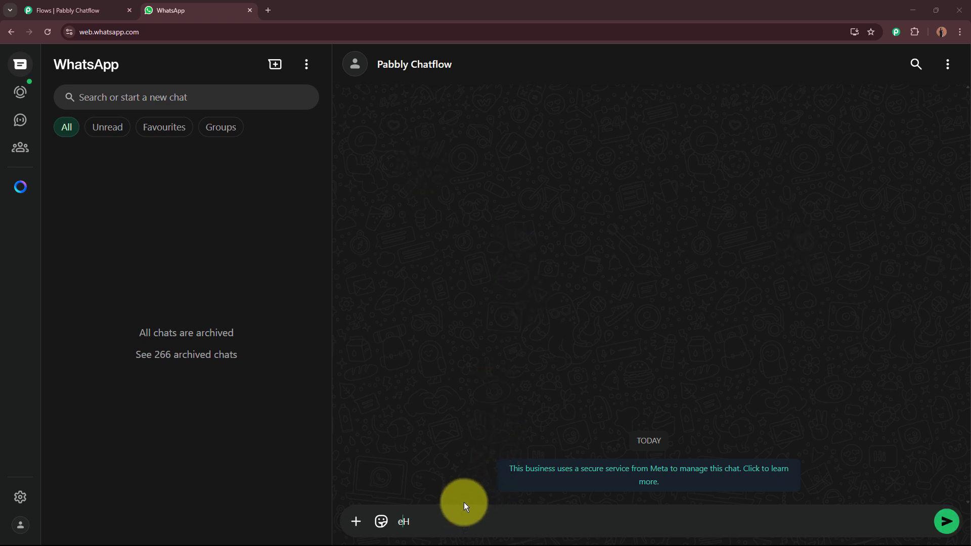
pyautogui.write('ey I want to View Properties?')
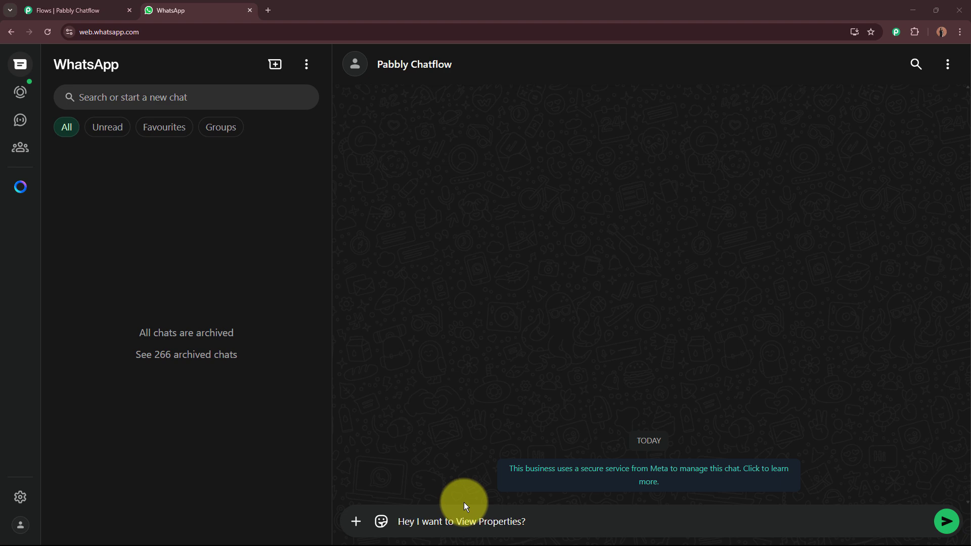
pyautogui.press('Return')
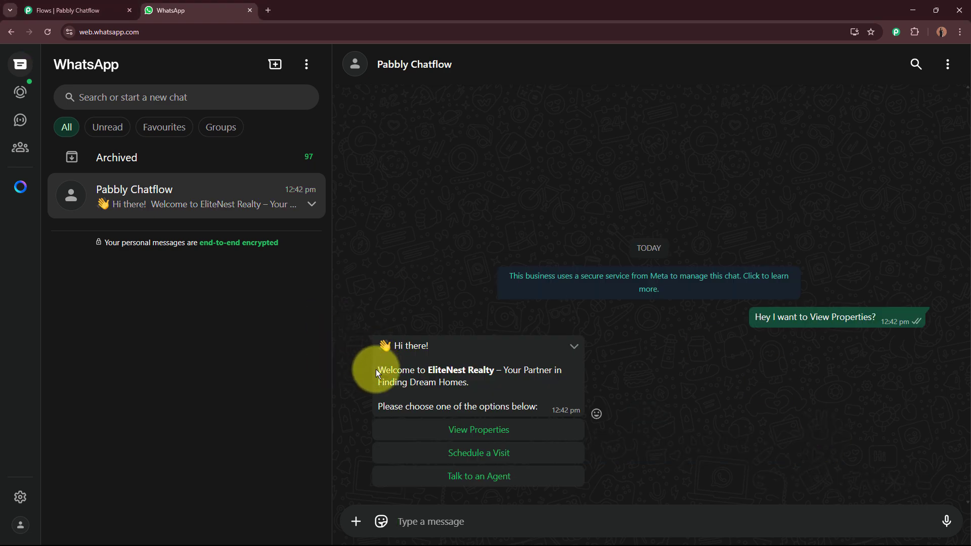
pyautogui.moveTo(377, 369); pyautogui.dragTo(545, 378)
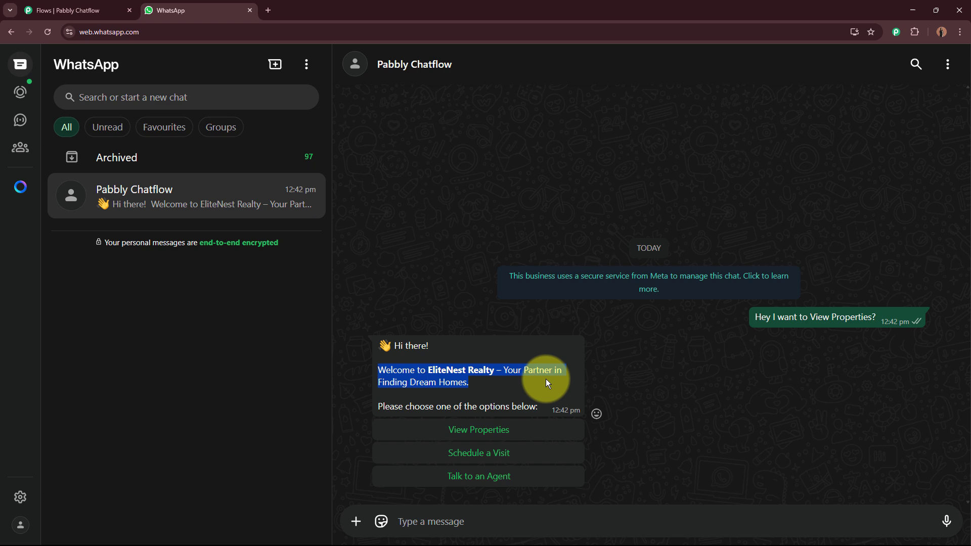
pyautogui.click(473, 429)
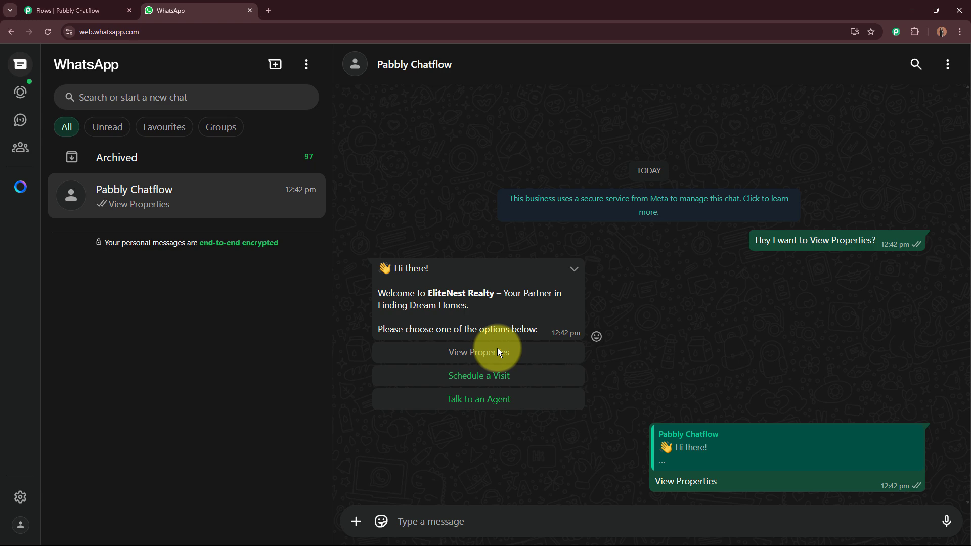
# Answer the name and email questions with test contact details.
pyautogui.click(464, 524)
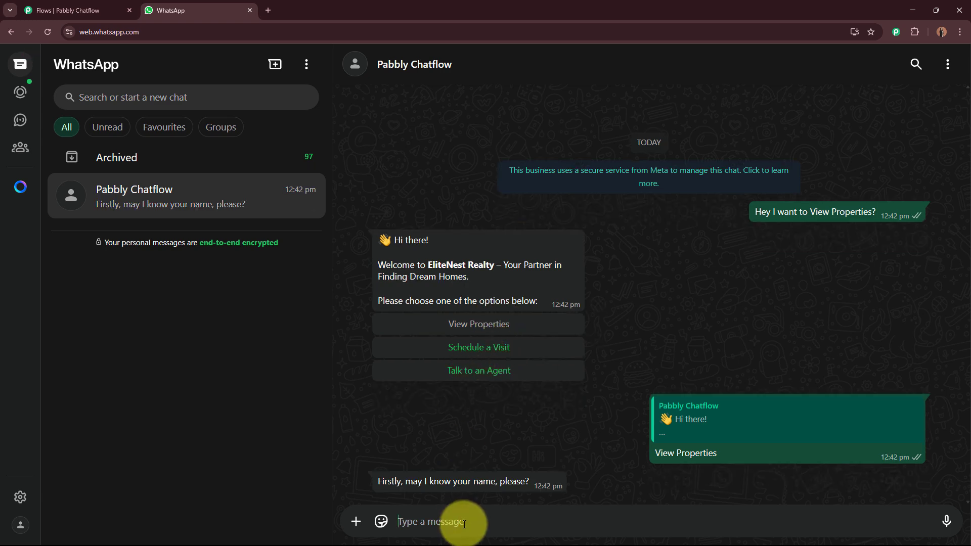
pyautogui.write('T')
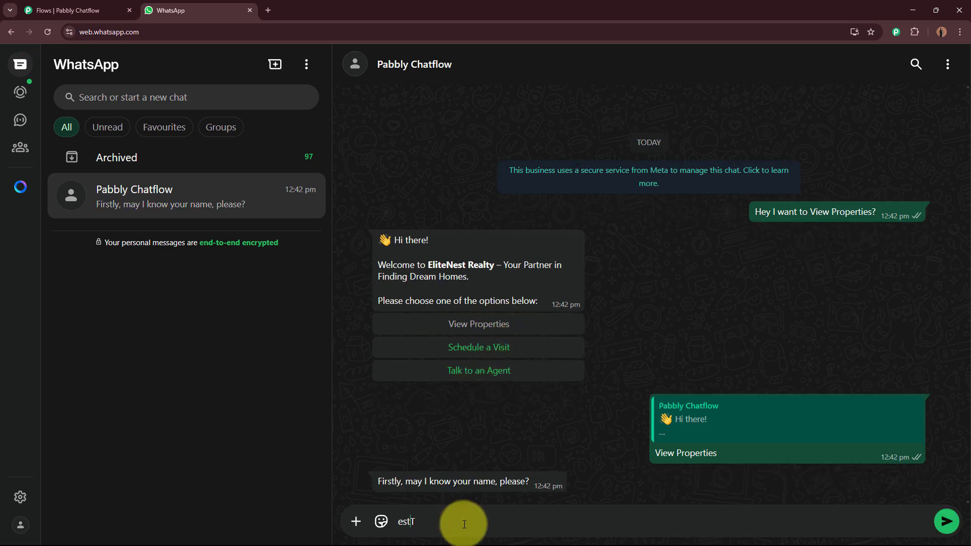
pyautogui.write('est User')
pyautogui.press('Return')
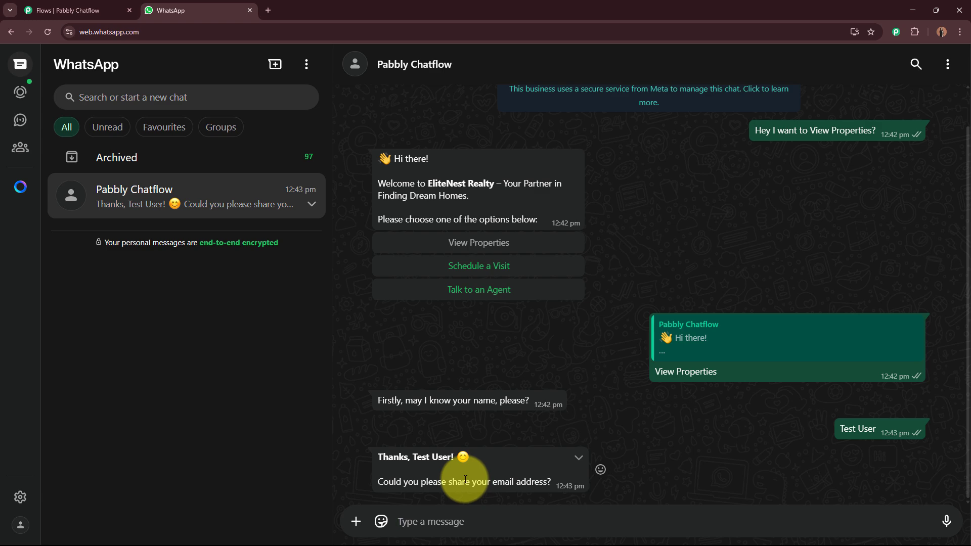
pyautogui.write('t')
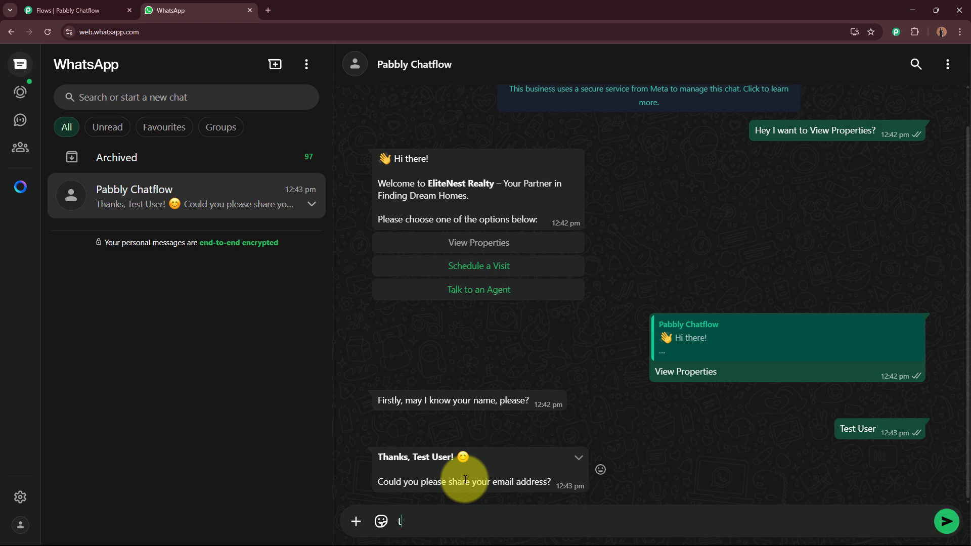
pyautogui.write('est@pabblytest.com')
pyautogui.press('Return')
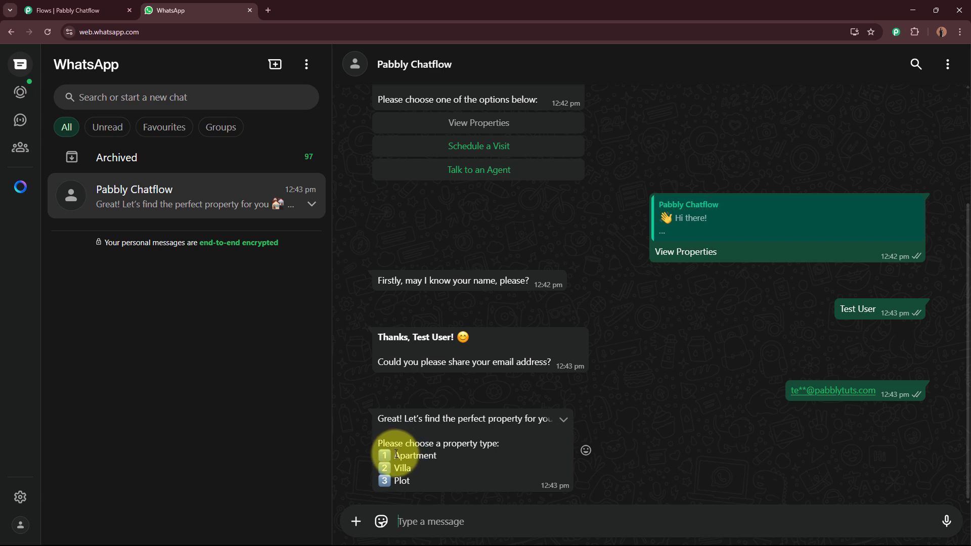
# Reply with property type Apartment, location Indore and budget ₹40L – ₹70L.
pyautogui.moveTo(394, 455); pyautogui.dragTo(438, 453)
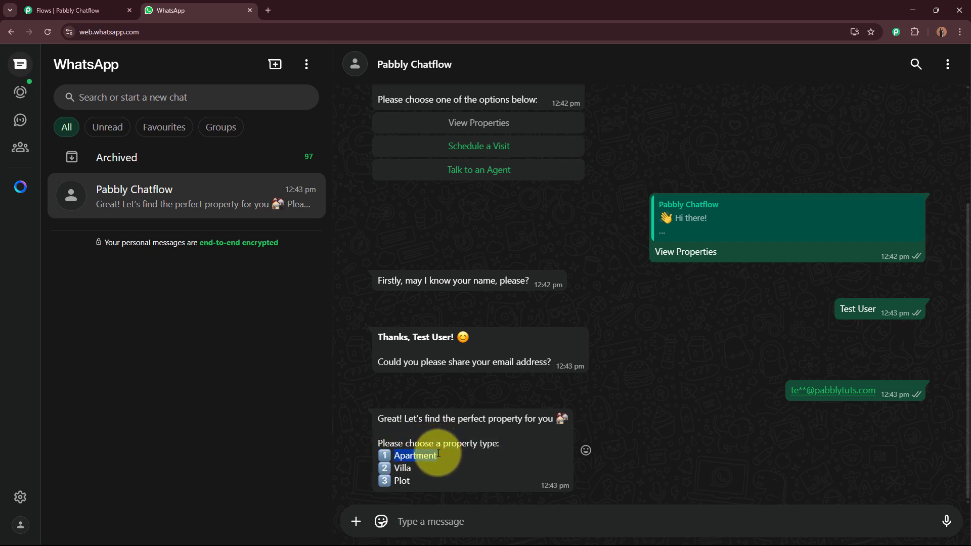
pyautogui.hotkey('ctrl', 'c')
pyautogui.click(444, 517)
pyautogui.hotkey('ctrl', 'v')
pyautogui.press('Return')
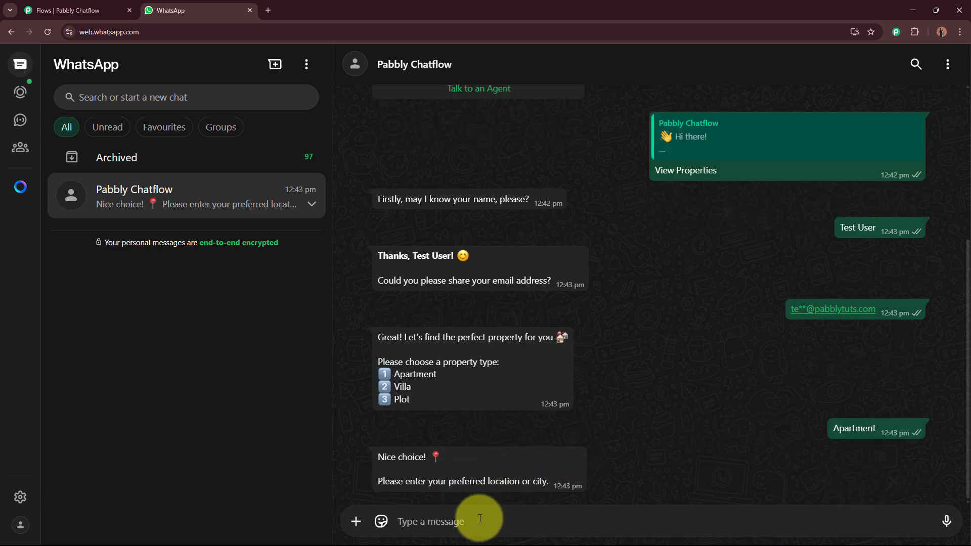
pyautogui.write('Indore')
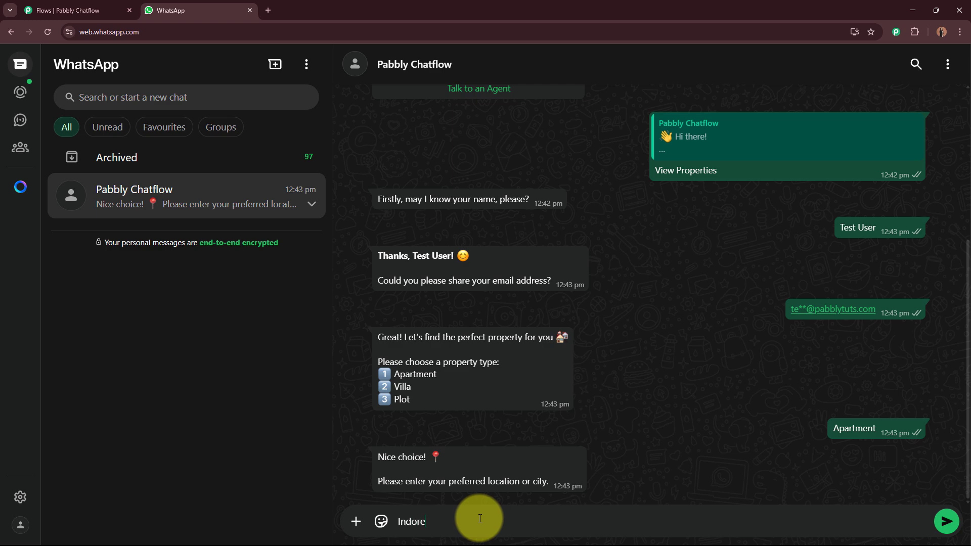
pyautogui.press('Return')
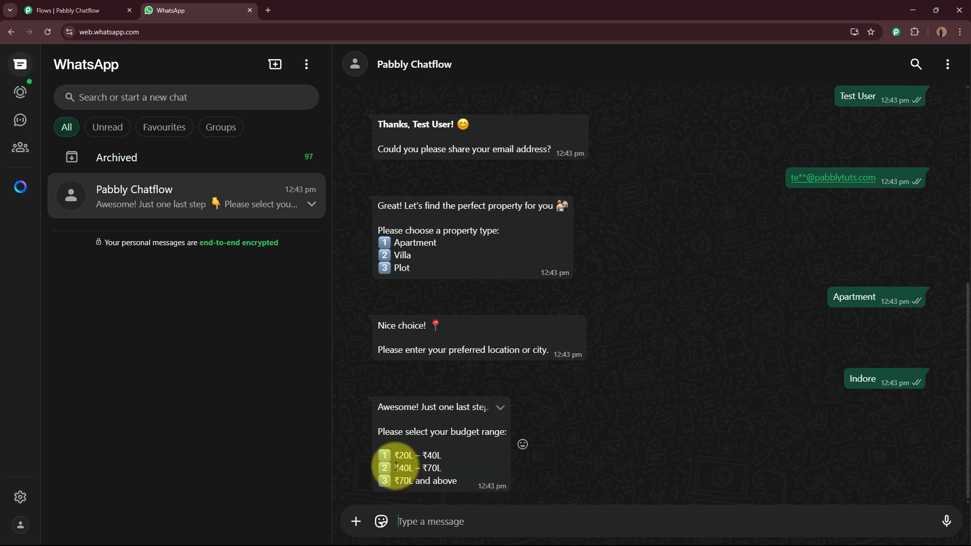
pyautogui.moveTo(396, 465); pyautogui.dragTo(443, 463)
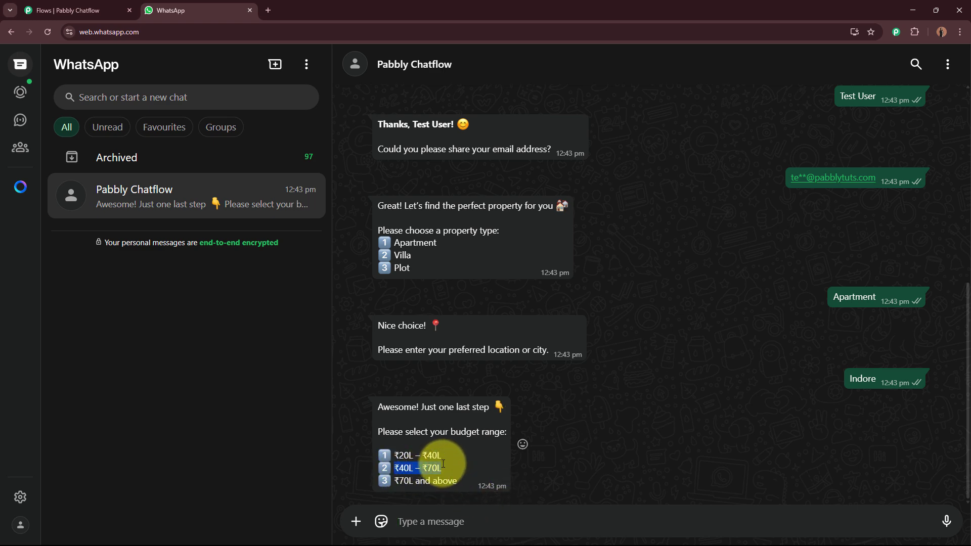
pyautogui.click(425, 520)
pyautogui.hotkey('ctrl', 'v')
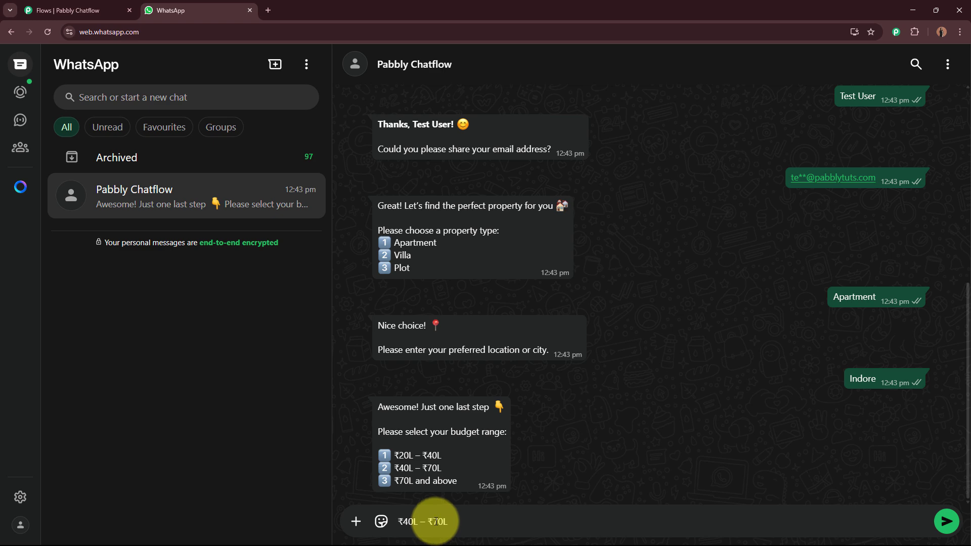
pyautogui.press('Return')
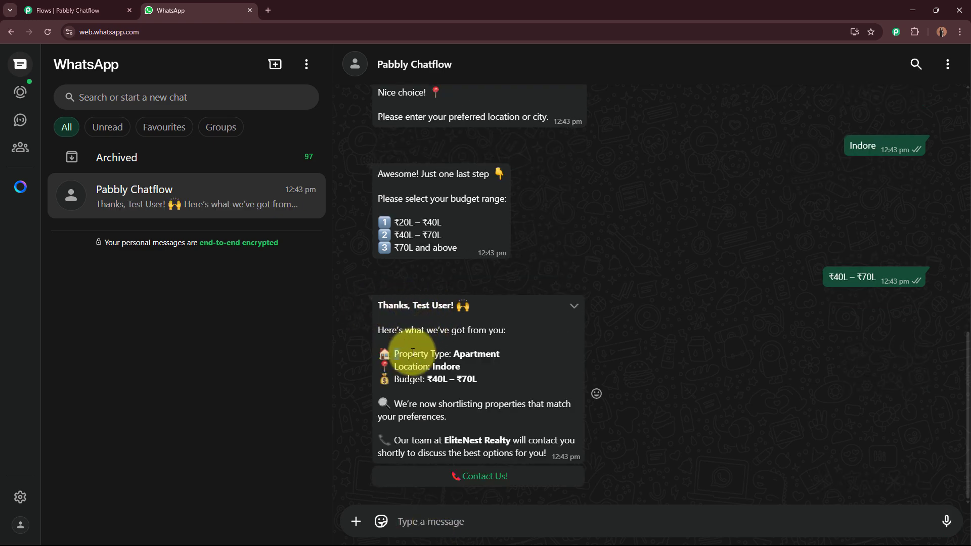
# Review the property summary and choose Contact Us!
pyautogui.moveTo(413, 352); pyautogui.dragTo(477, 378)
pyautogui.moveTo(394, 403); pyautogui.dragTo(483, 417)
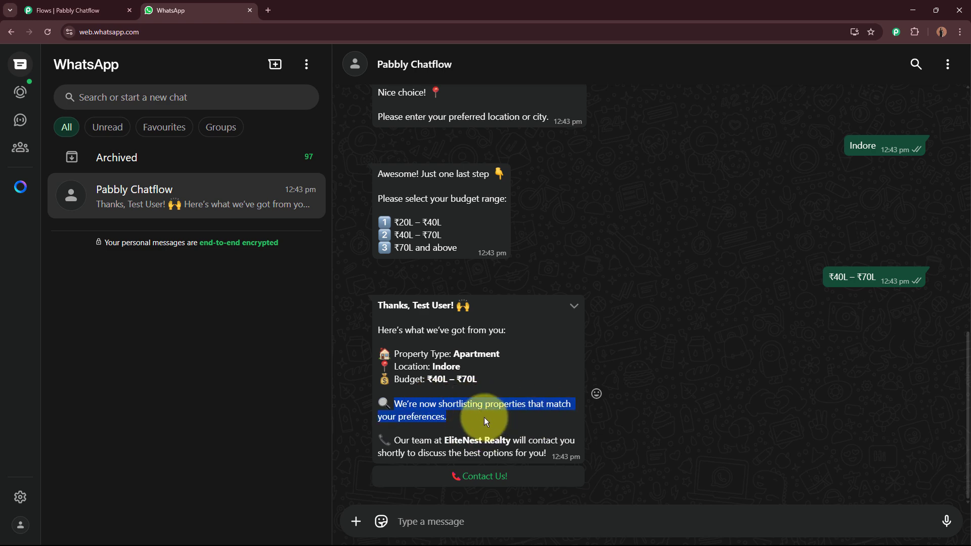
pyautogui.click(722, 405)
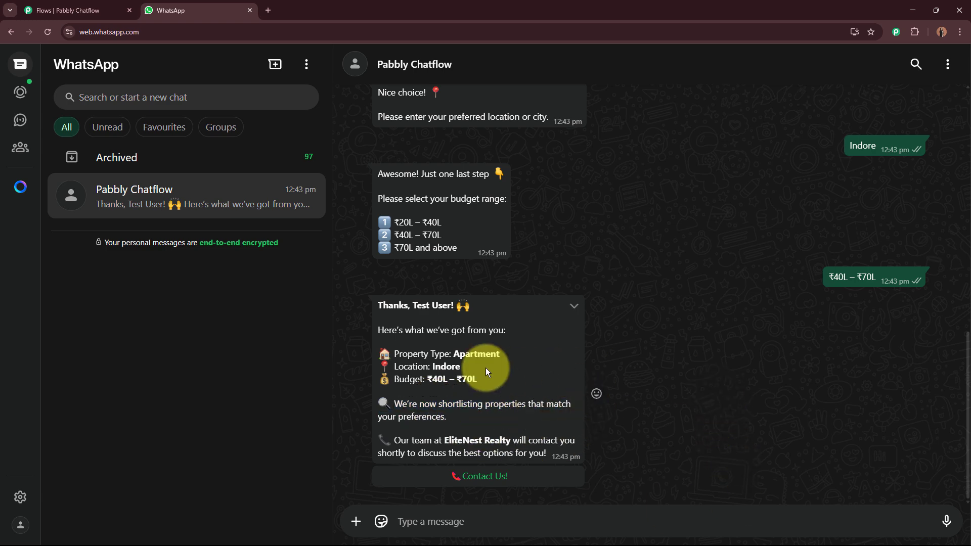
pyautogui.click(482, 475)
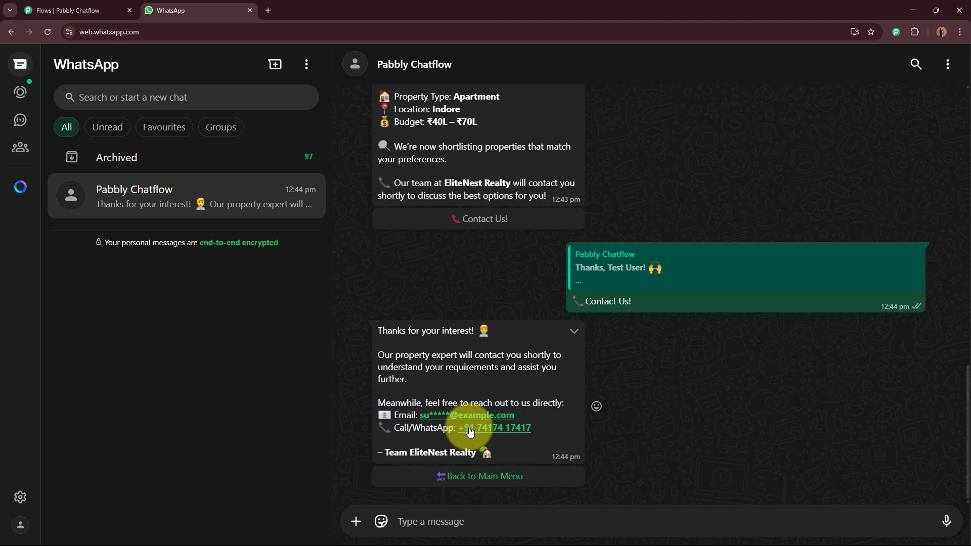
# Return to the main menu, choose Schedule a Visit, and answer Apartment.
pyautogui.click(471, 476)
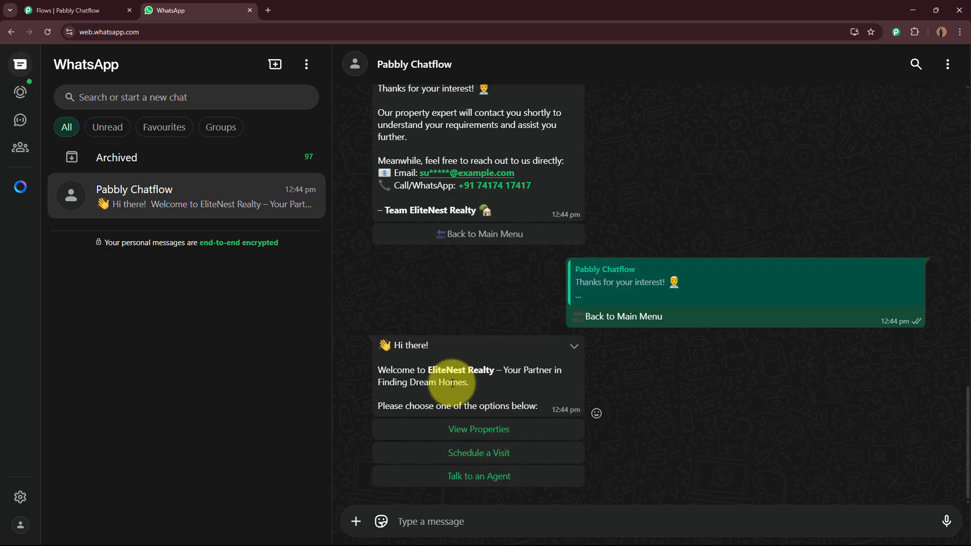
pyautogui.click(503, 454)
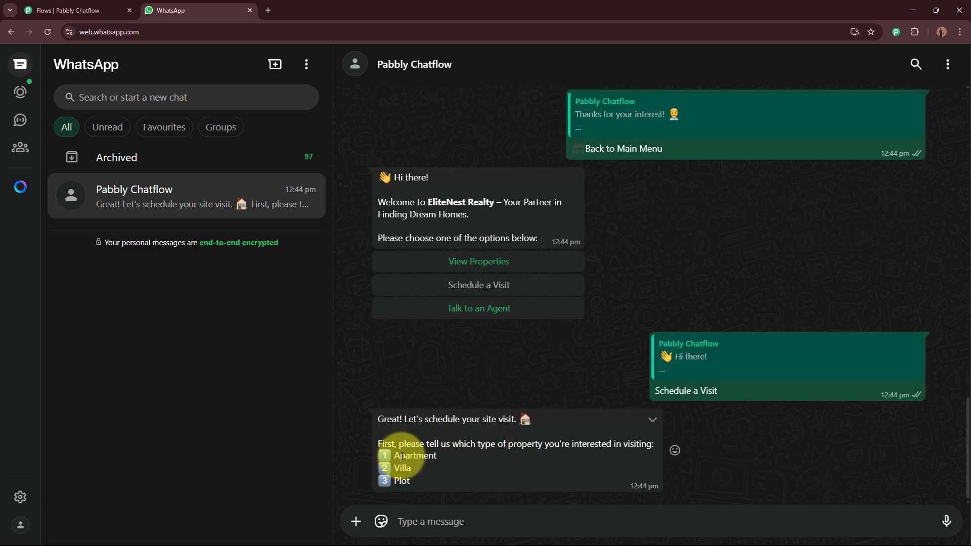
pyautogui.click(427, 516)
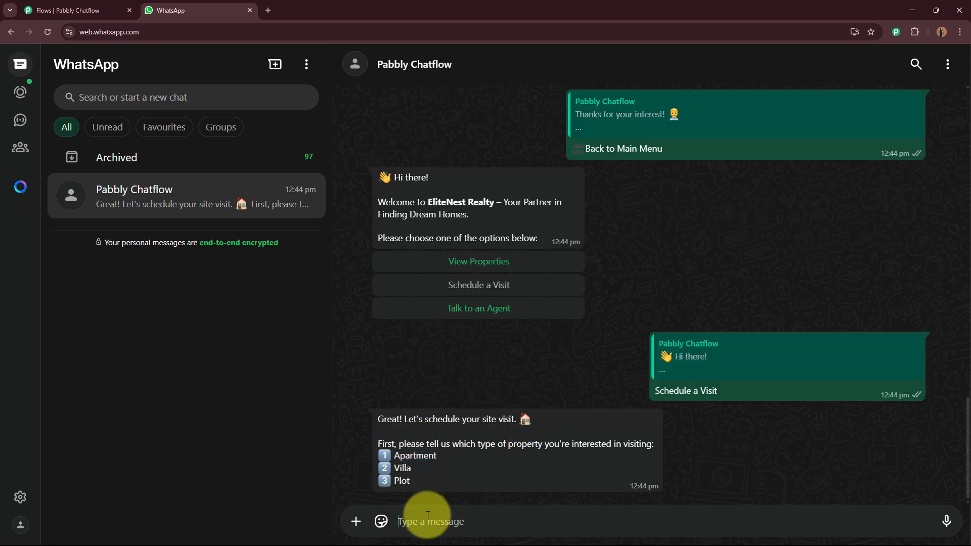
pyautogui.hotkey('ctrl', 'v')
pyautogui.press('Return')
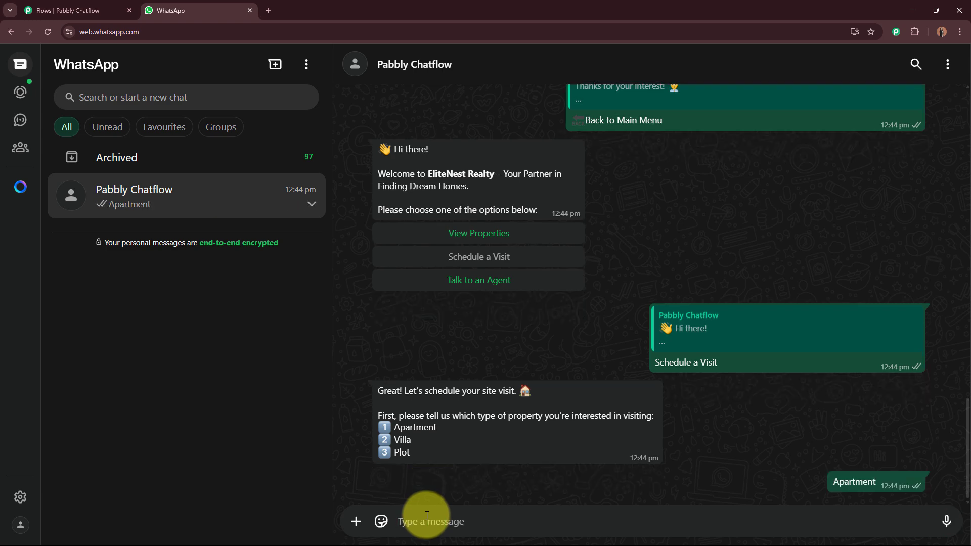
# Send Indore and 12/05/2025, 12:00 PM, then choose Contact Us! after the confirmation.
pyautogui.write('nd')
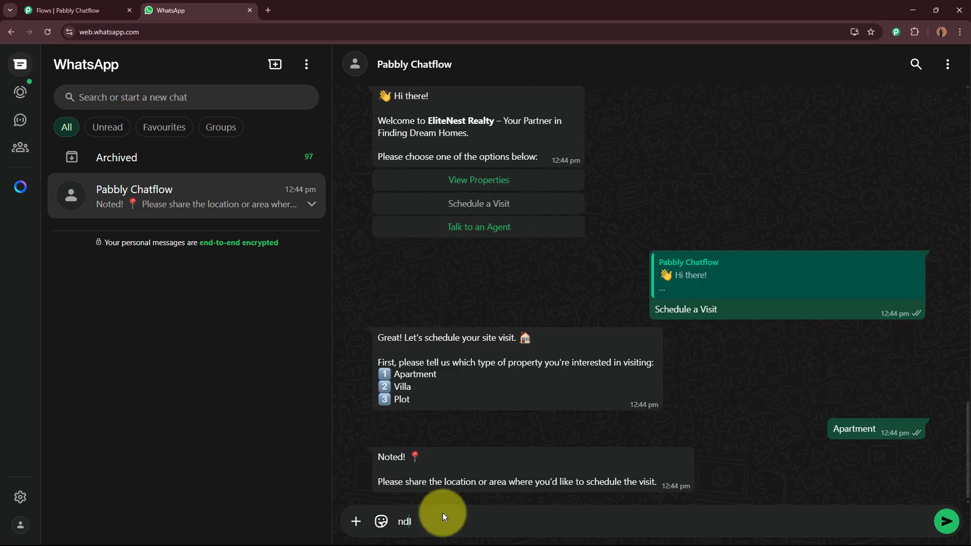
pyautogui.press('BackSpace')
pyautogui.press('BackSpace')
pyautogui.write('Indore')
pyautogui.press('Return')
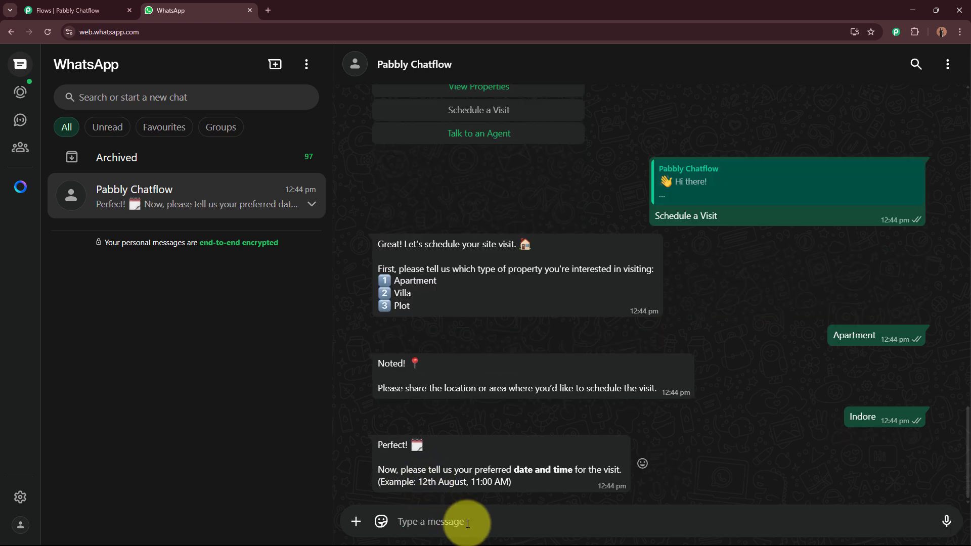
pyautogui.write('12/05/2025, 12:00 PM')
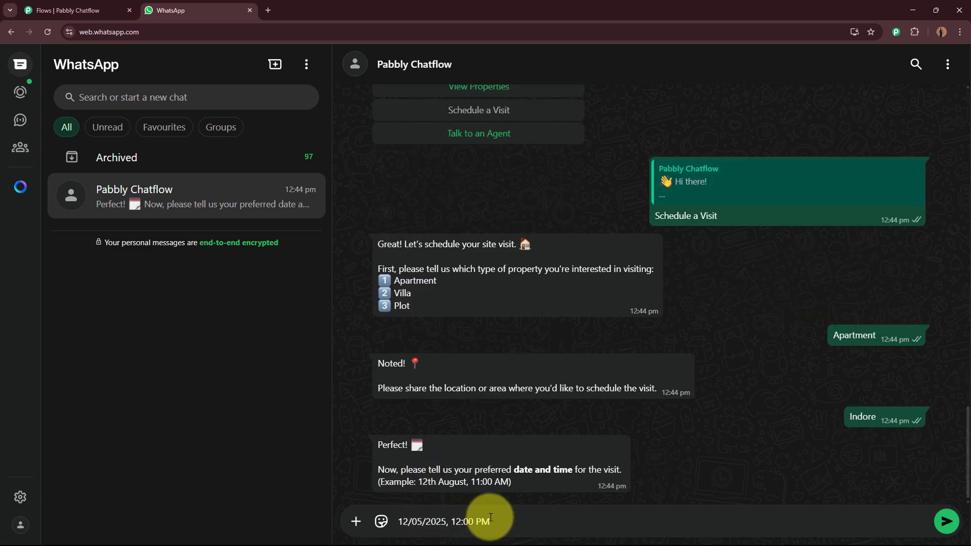
pyautogui.press('Return')
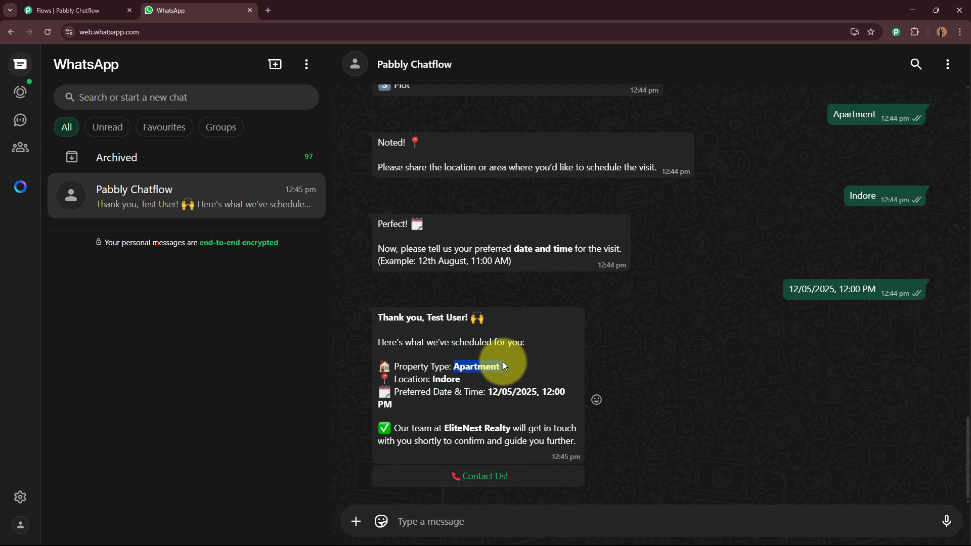
pyautogui.moveTo(487, 391); pyautogui.dragTo(498, 405)
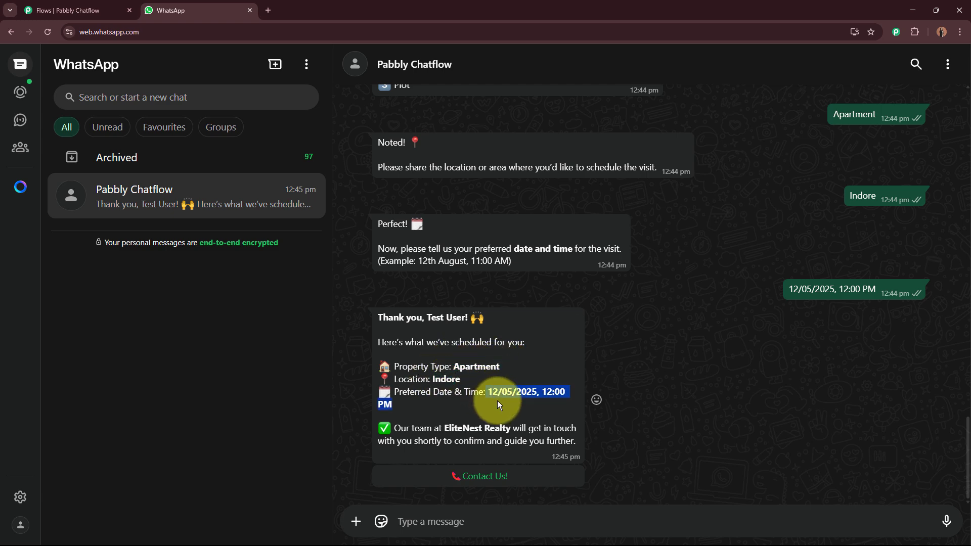
pyautogui.click(495, 480)
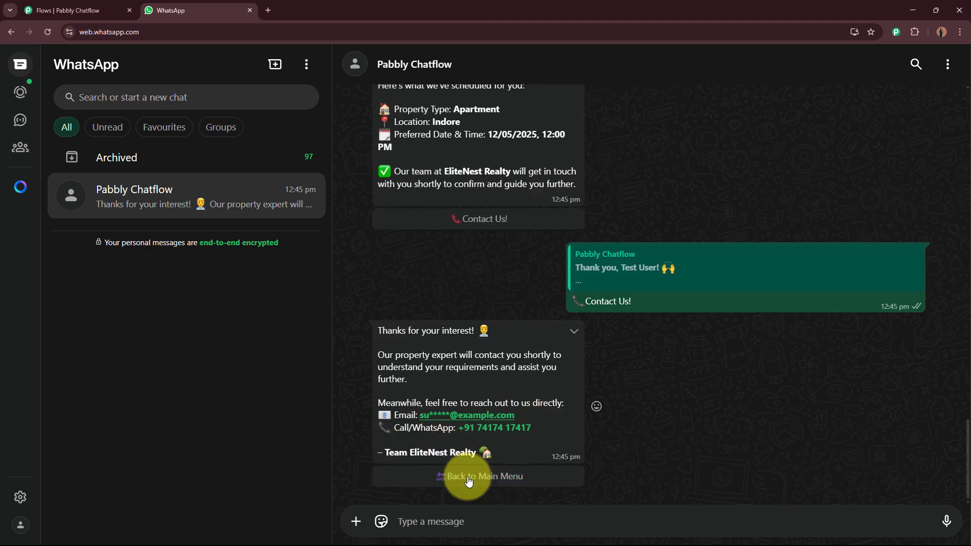
# Ask the bot for Talk to an Agent, review its reply, then switch to the Pabbly Chatflow tab.
pyautogui.click(469, 482)
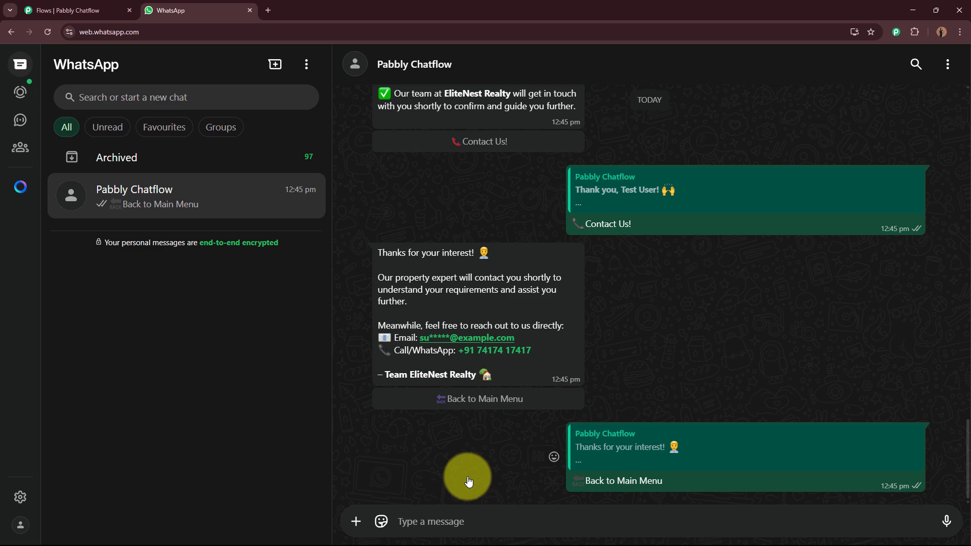
pyautogui.click(467, 477)
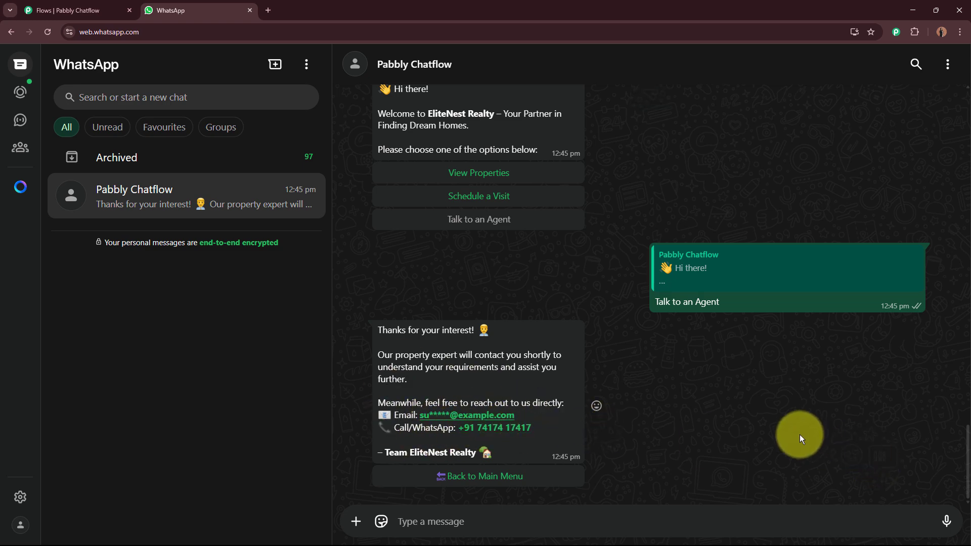
pyautogui.scroll(10, 800, 435)
pyautogui.scroll(5, 801, 409)
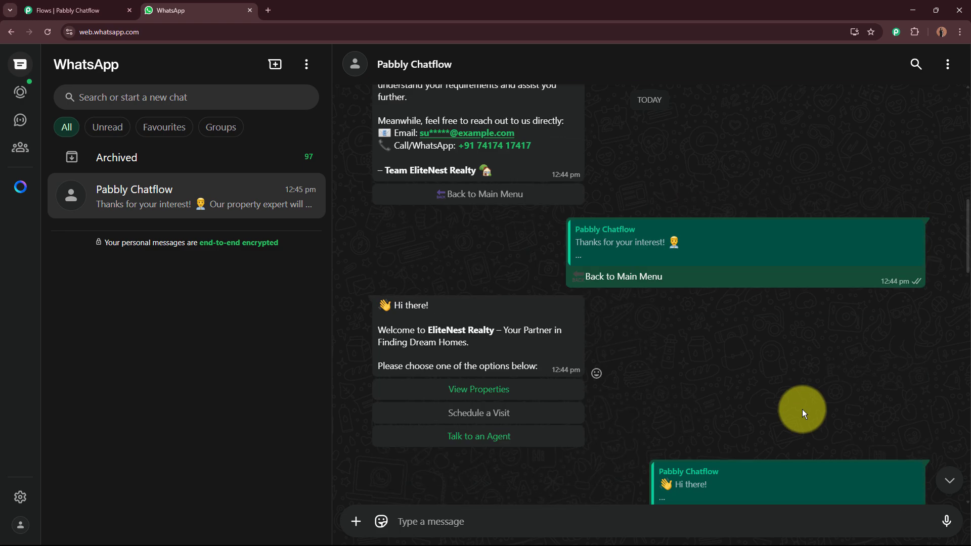
pyautogui.scroll(-20, 801, 408)
pyautogui.scroll(-4, 783, 391)
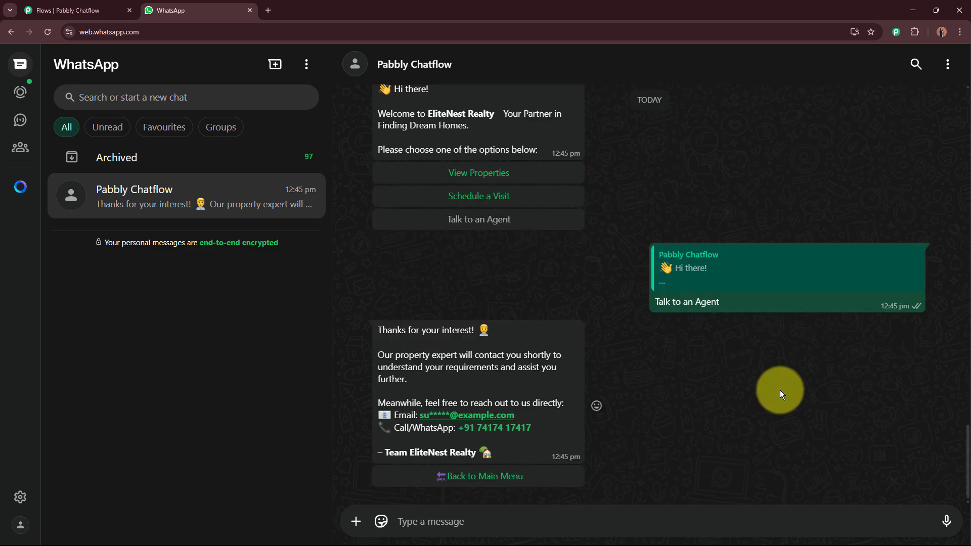
pyautogui.click(99, 12)
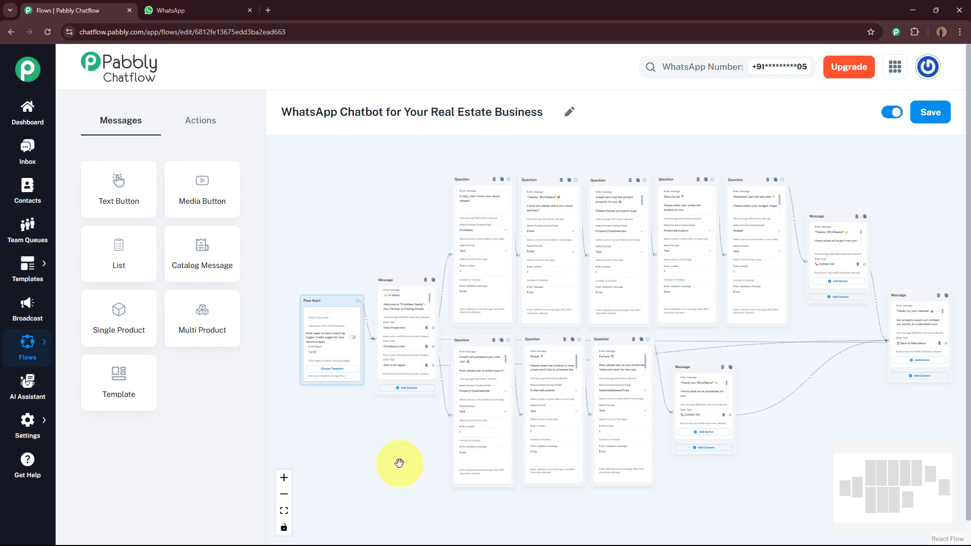
pyautogui.click(130, 10)
pyautogui.click(533, 94)
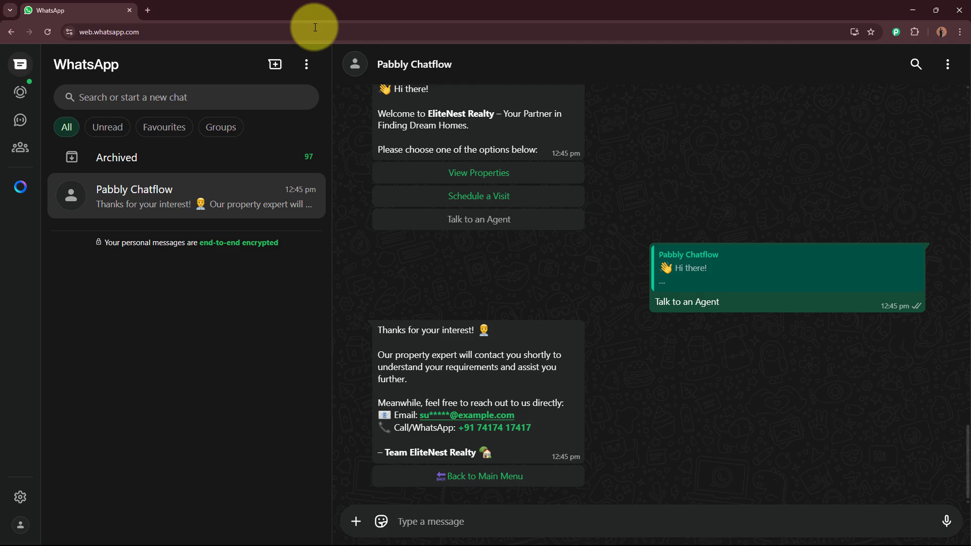
pyautogui.click(144, 8)
pyautogui.write('www.pabbly')
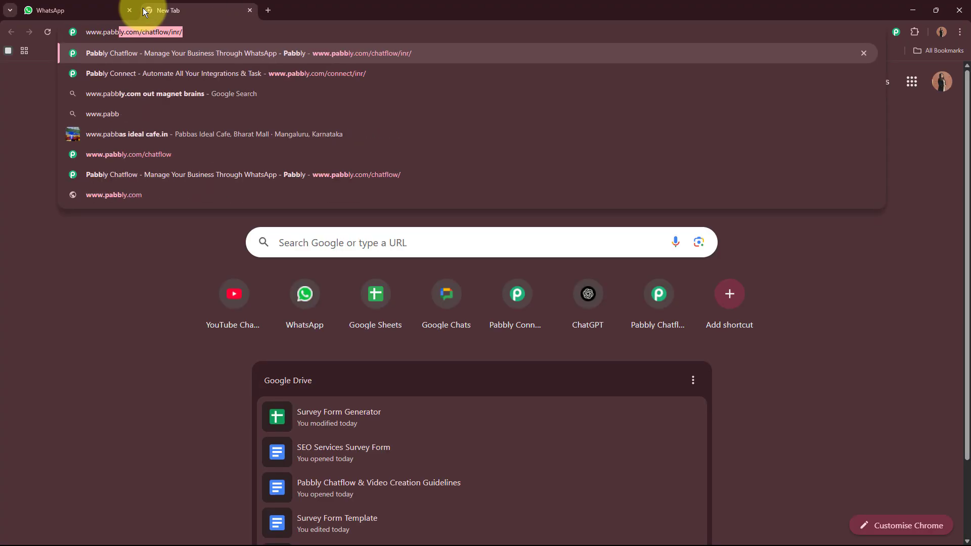
pyautogui.write('.co')
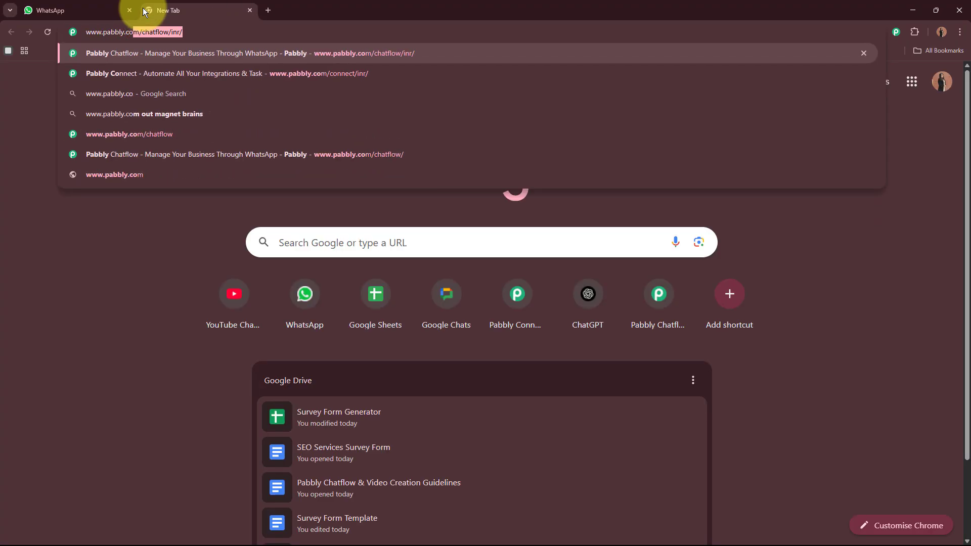
pyautogui.write('m/chatflo')
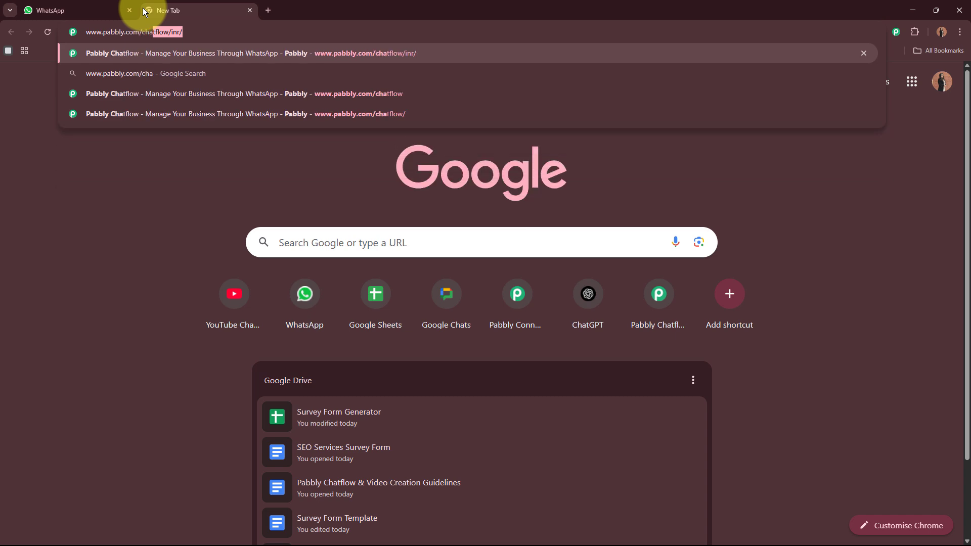
pyautogui.write('w')
pyautogui.press('Return')
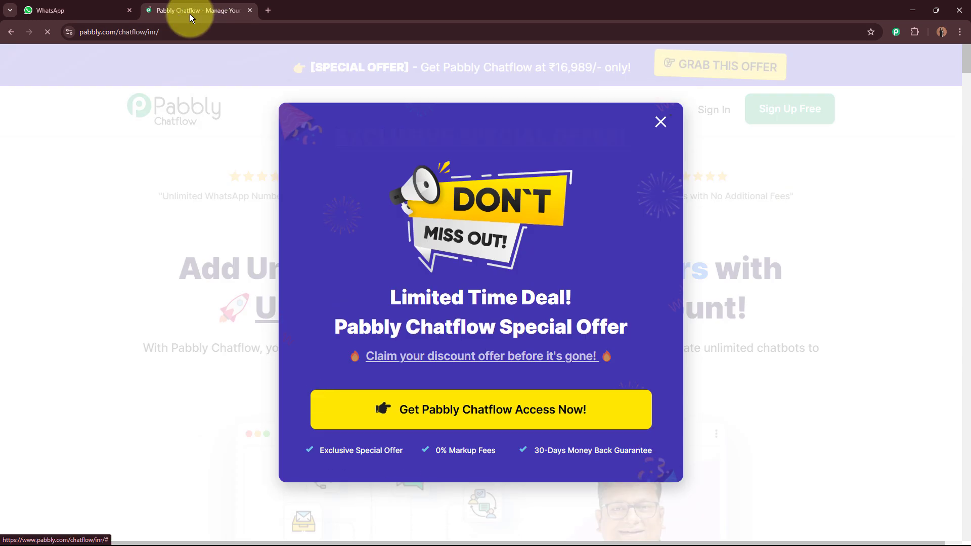
pyautogui.moveTo(193, 10); pyautogui.dragTo(43, 11)
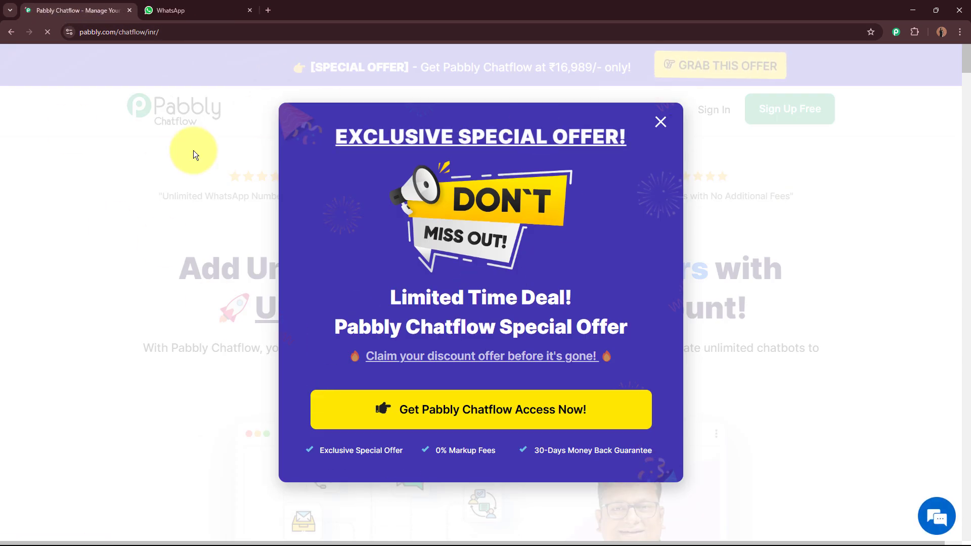
# Dismiss the offer popup, sign in, and find Pabbly Chatflow on the All Pabbly Apps page.
pyautogui.click(661, 122)
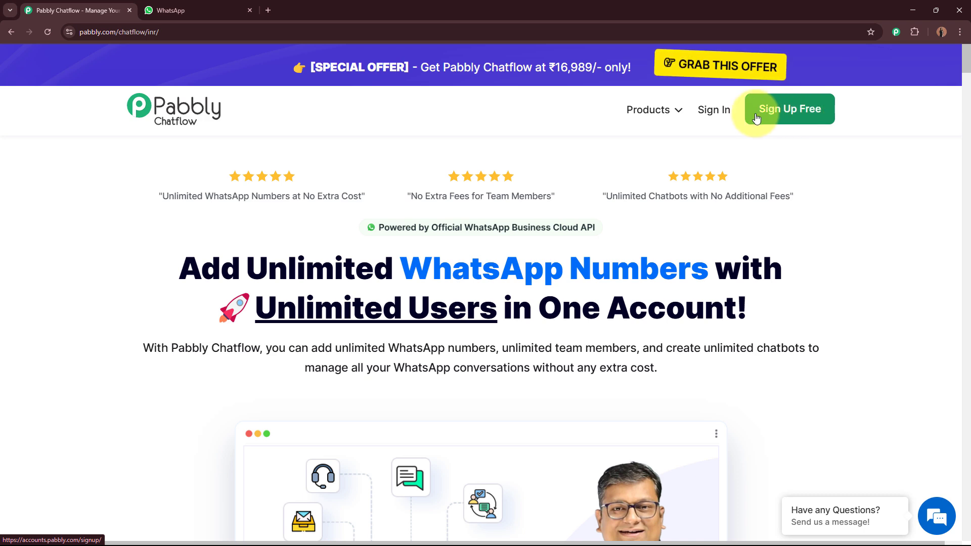
pyautogui.click(714, 112)
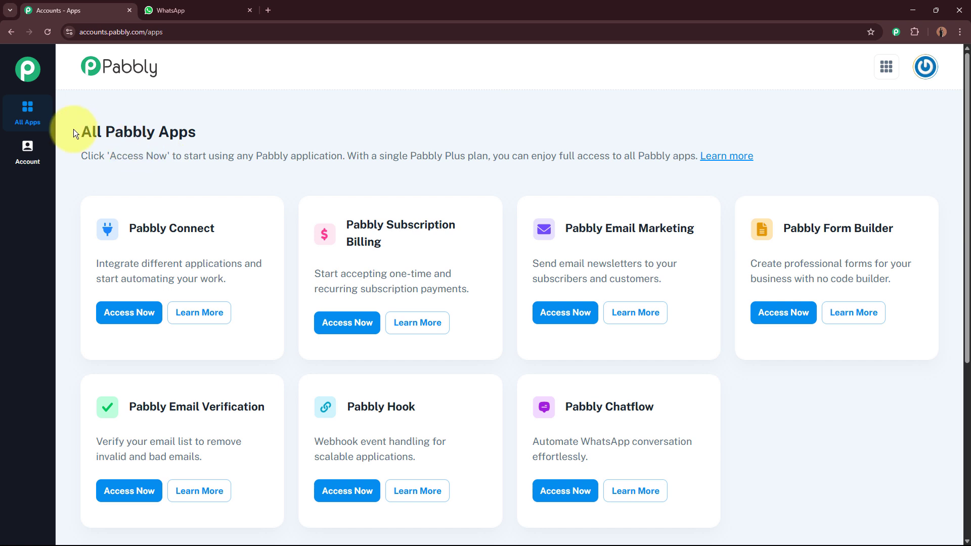
pyautogui.moveTo(74, 133); pyautogui.dragTo(236, 138)
pyautogui.click(175, 185)
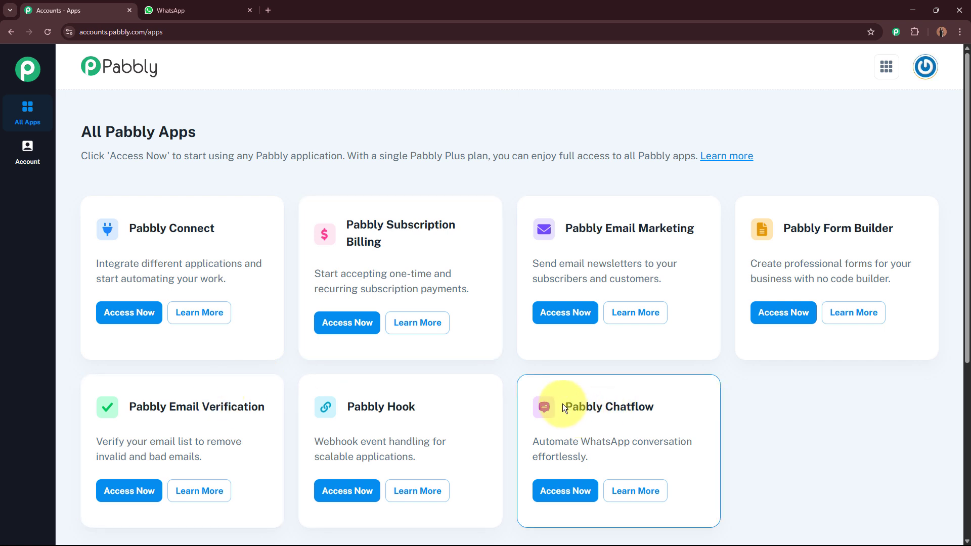
pyautogui.moveTo(562, 404); pyautogui.dragTo(645, 400)
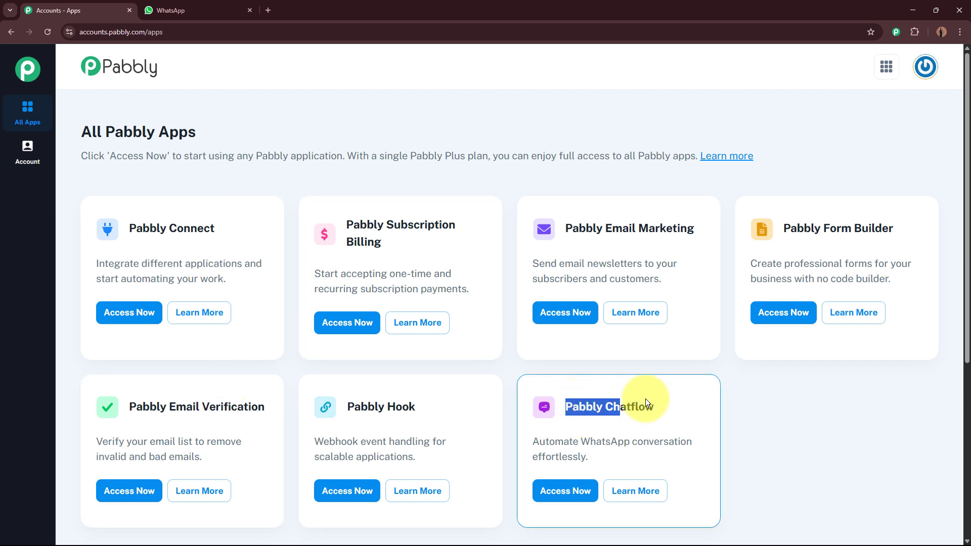
# Access the Pabbly Chatflow dashboard and preview the Add WhatsApp Number options.
pyautogui.click(573, 492)
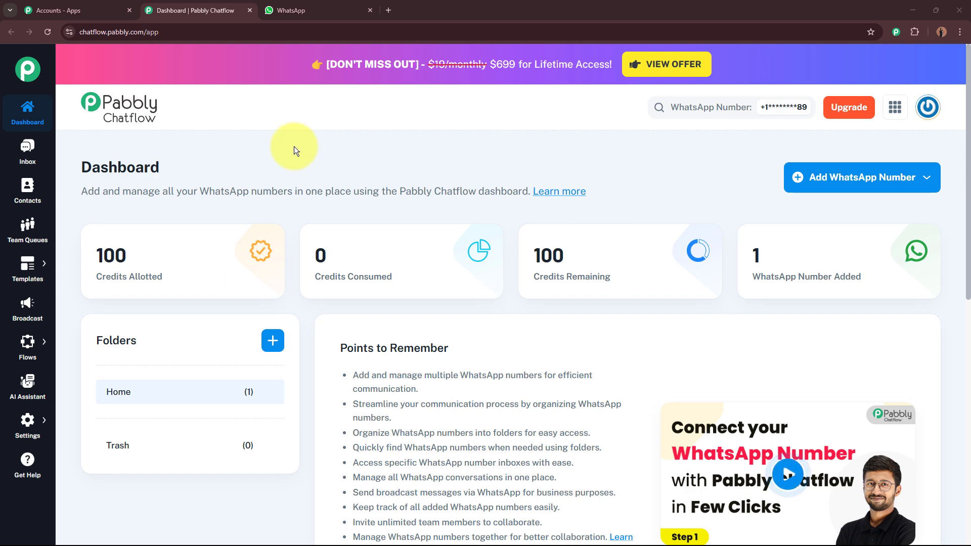
pyautogui.click(874, 186)
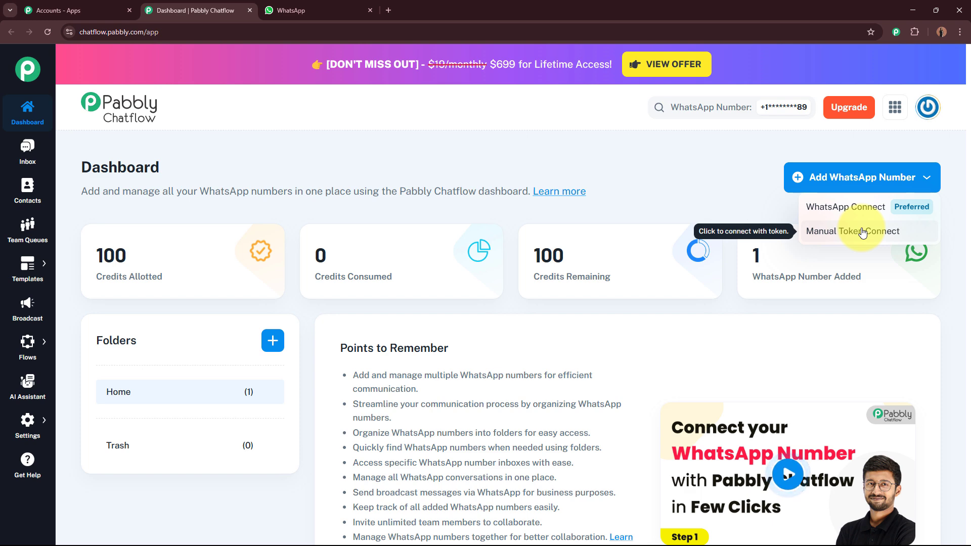
pyautogui.click(684, 196)
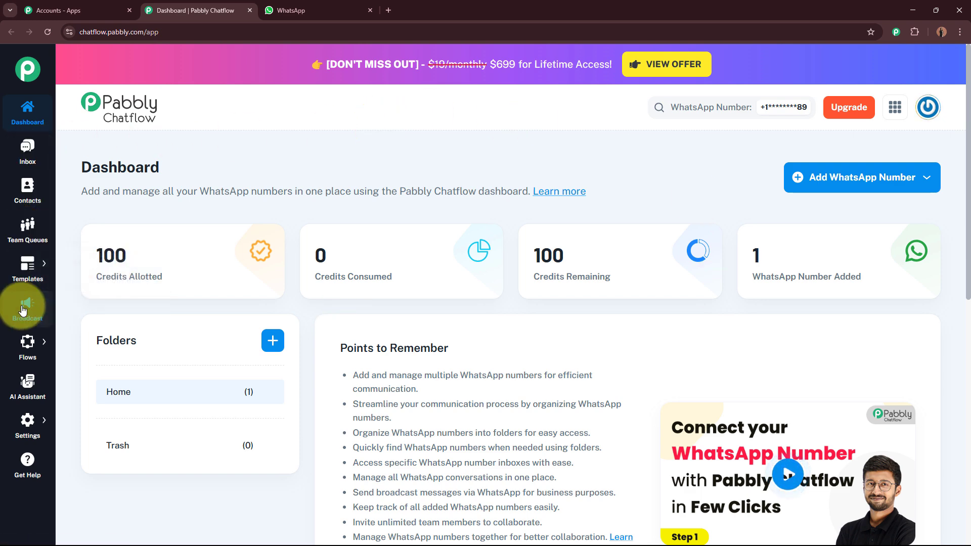
pyautogui.moveTo(25, 420)
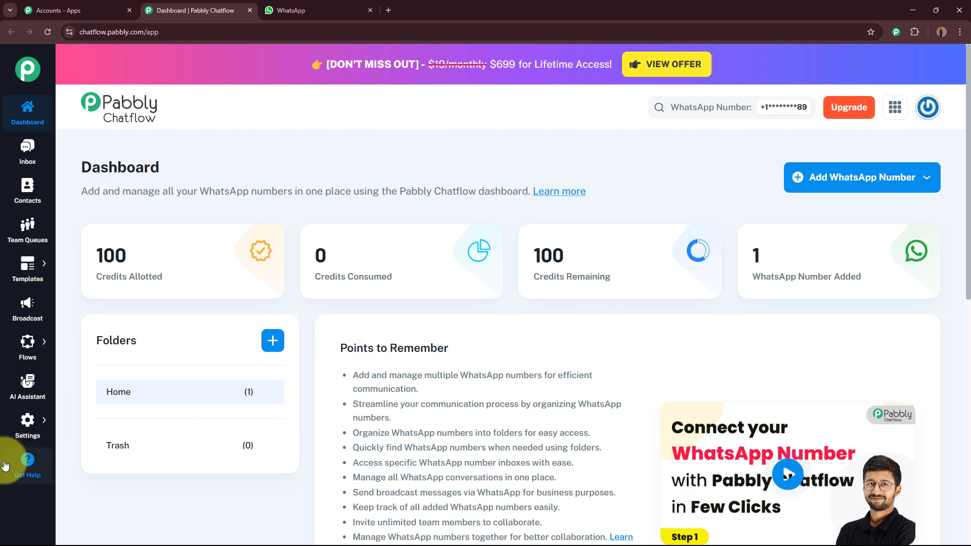
# Open Get Help and browse the eight tutorial videos on the Help & Tutorials page.
pyautogui.click(30, 461)
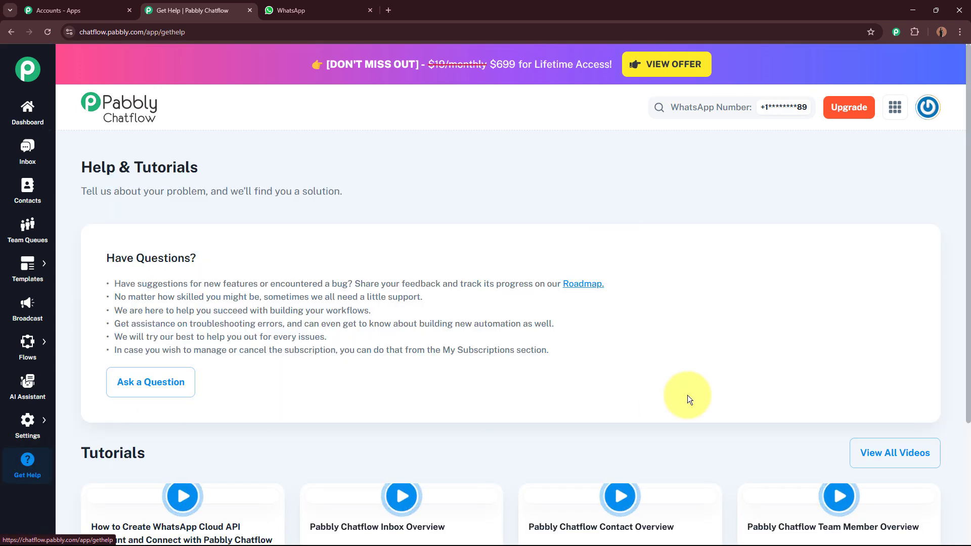
pyautogui.scroll(-3, 590, 260)
pyautogui.scroll(-3, 590, 260)
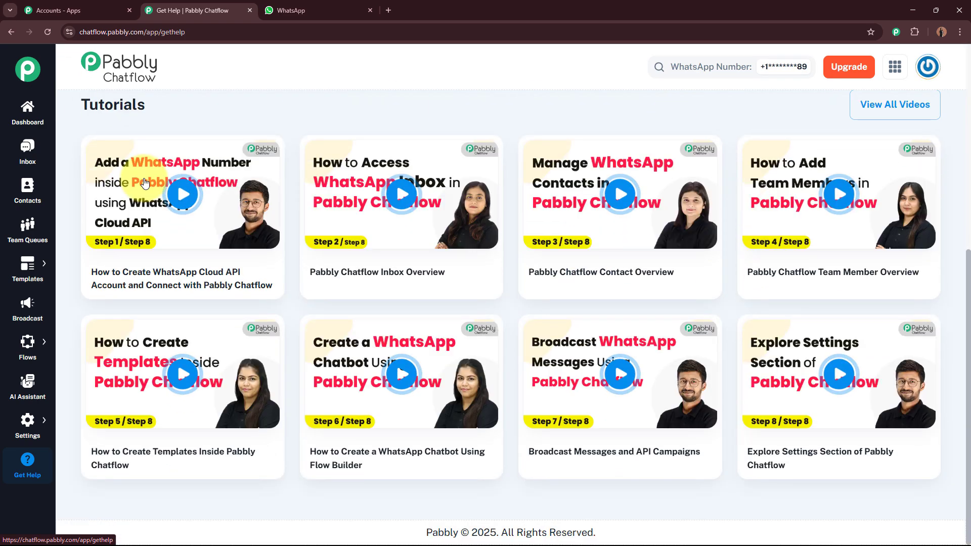
pyautogui.scroll(4, 788, 389)
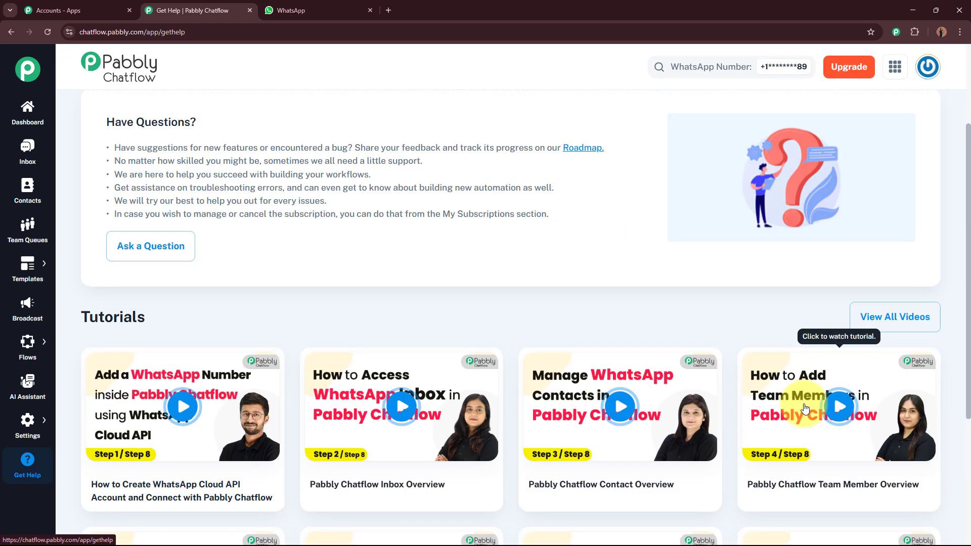
pyautogui.scroll(-4, 782, 384)
pyautogui.scroll(3, 599, 374)
pyautogui.scroll(4, 596, 375)
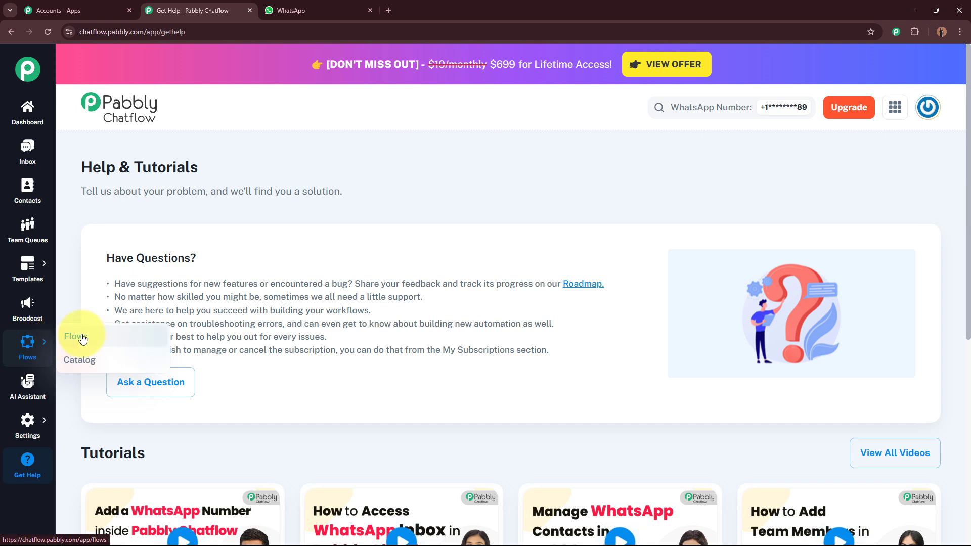
# Go to the Flows list and add a new Untitled flow.
pyautogui.click(85, 335)
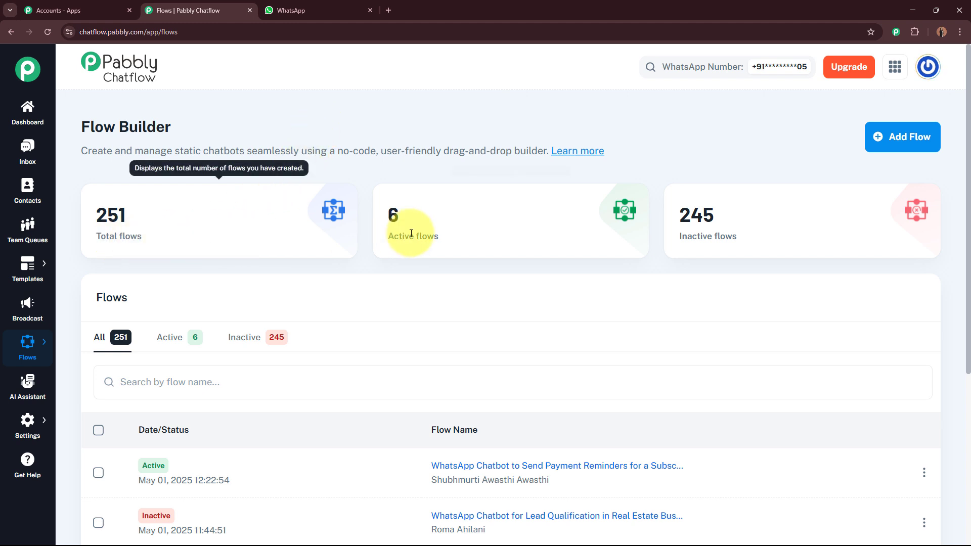
pyautogui.scroll(-3, 758, 248)
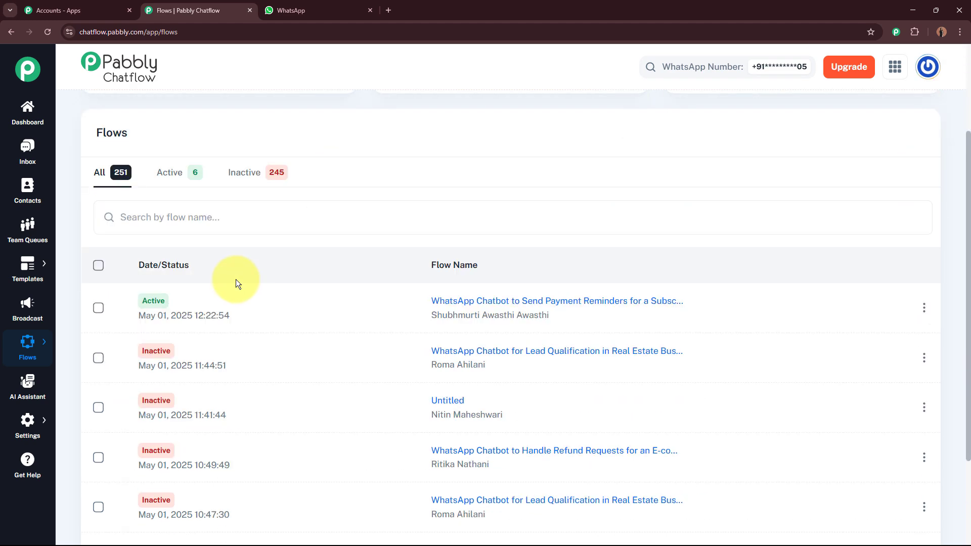
pyautogui.scroll(-2, 283, 260)
pyautogui.scroll(5, 445, 325)
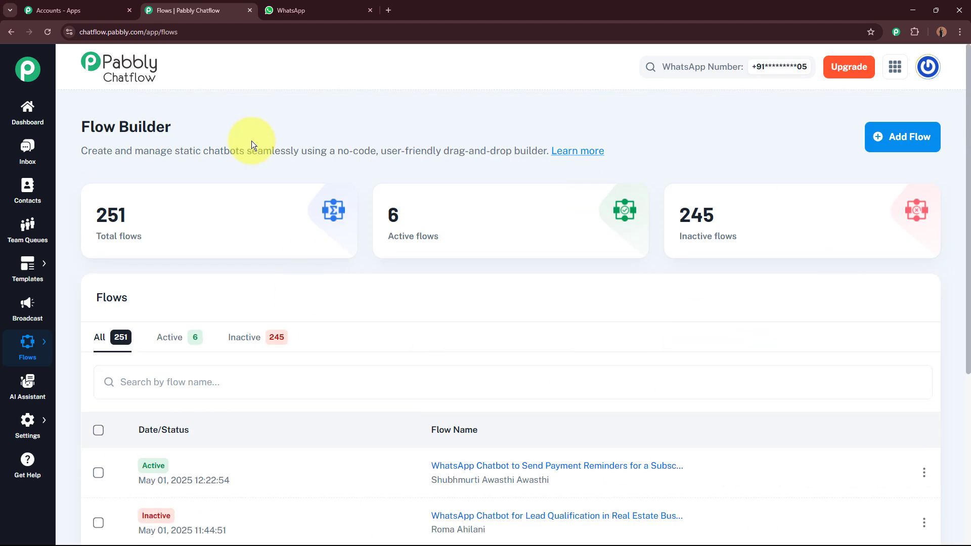
pyautogui.click(908, 143)
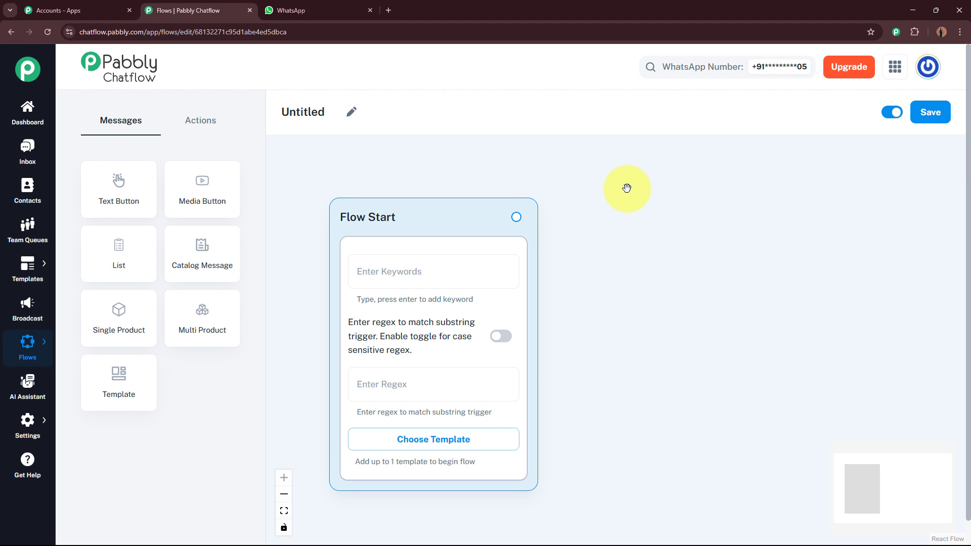
# Rename the Untitled flow to 'WhatsApp Chatbot for Your Real Estate Business'.
pyautogui.click(351, 111)
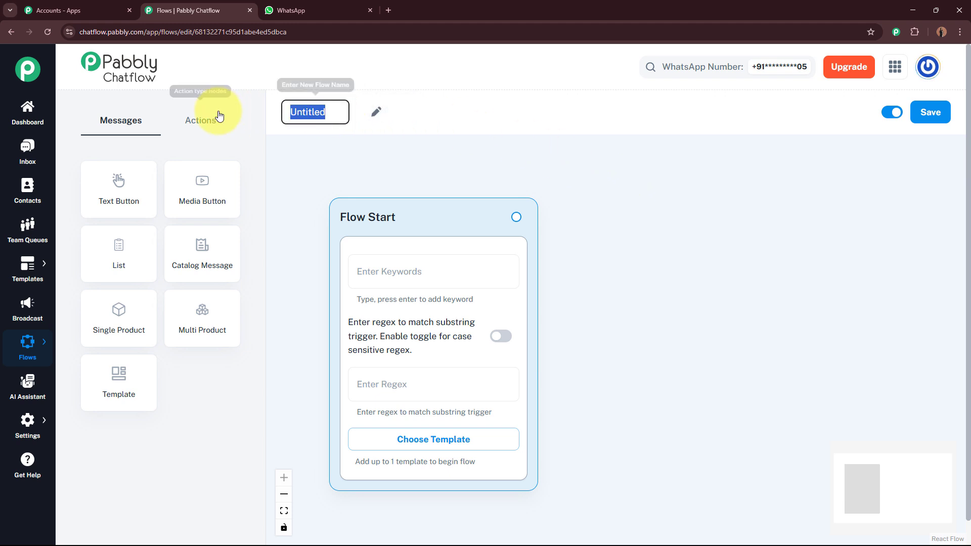
pyautogui.press('BackSpace')
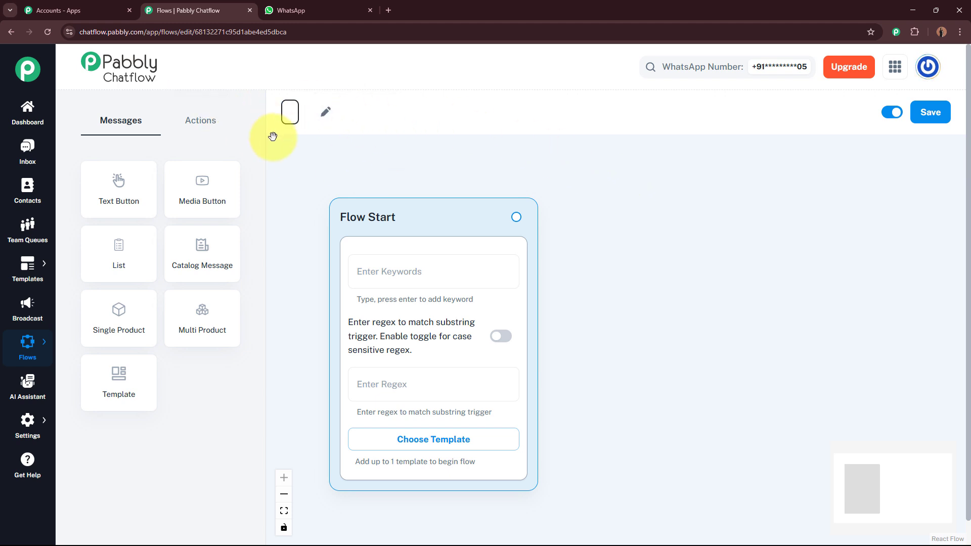
pyautogui.write('WhatsApp Chatbot for Your Real Estate Business')
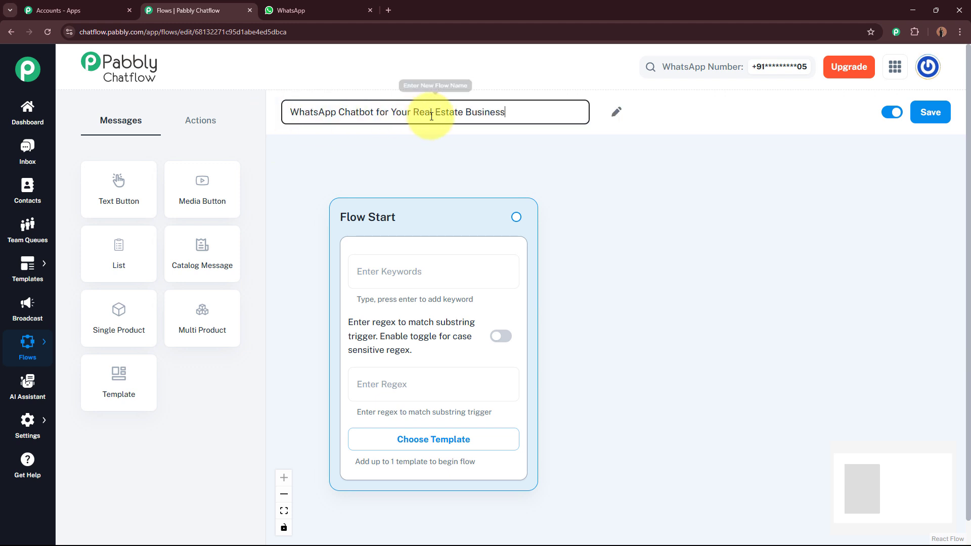
pyautogui.click(611, 174)
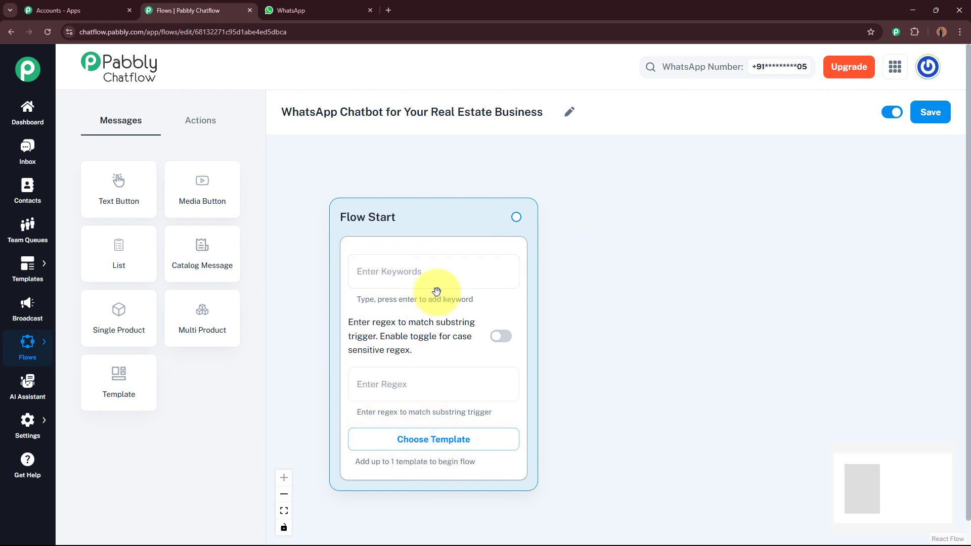
# Give Flow Start the regex trigger [\s\S]+ with case-sensitive regex matching enabled.
pyautogui.click(385, 270)
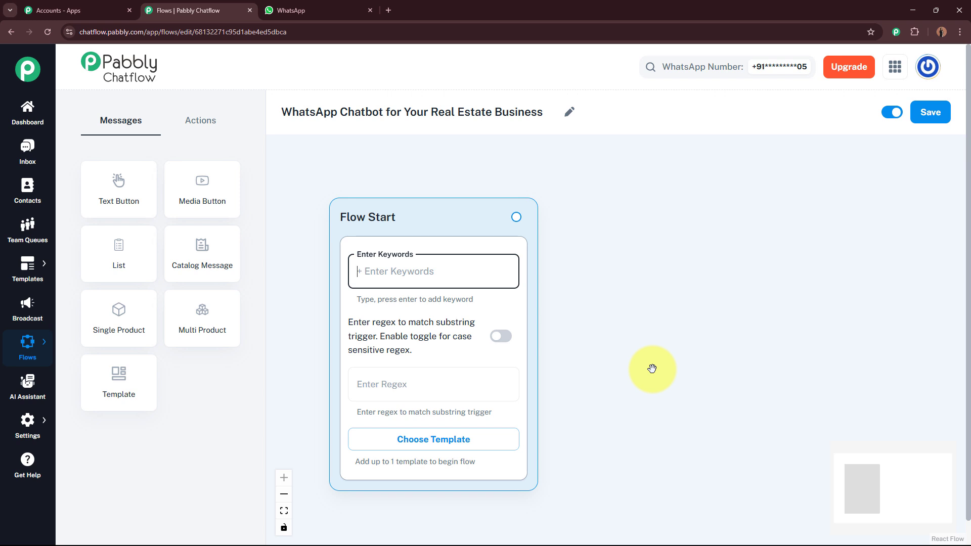
pyautogui.click(480, 384)
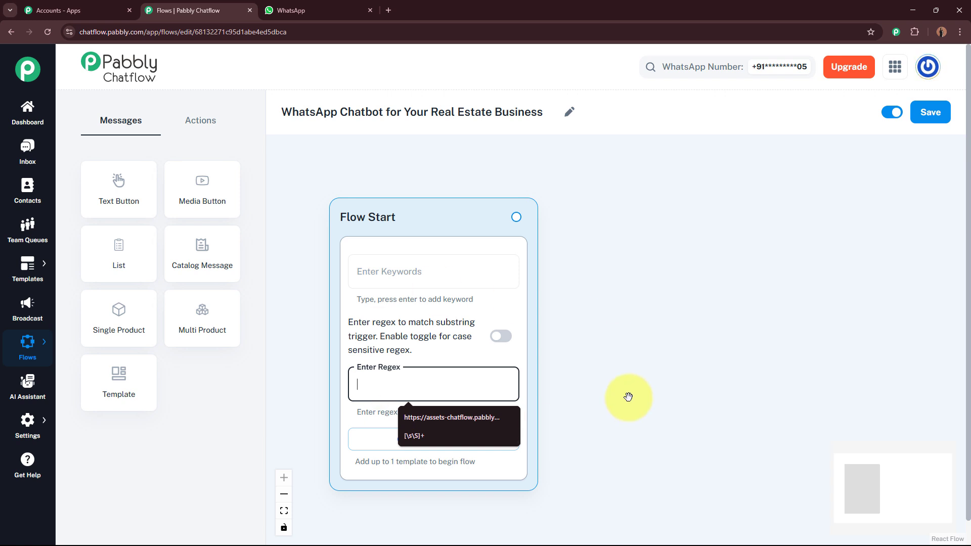
pyautogui.click(455, 435)
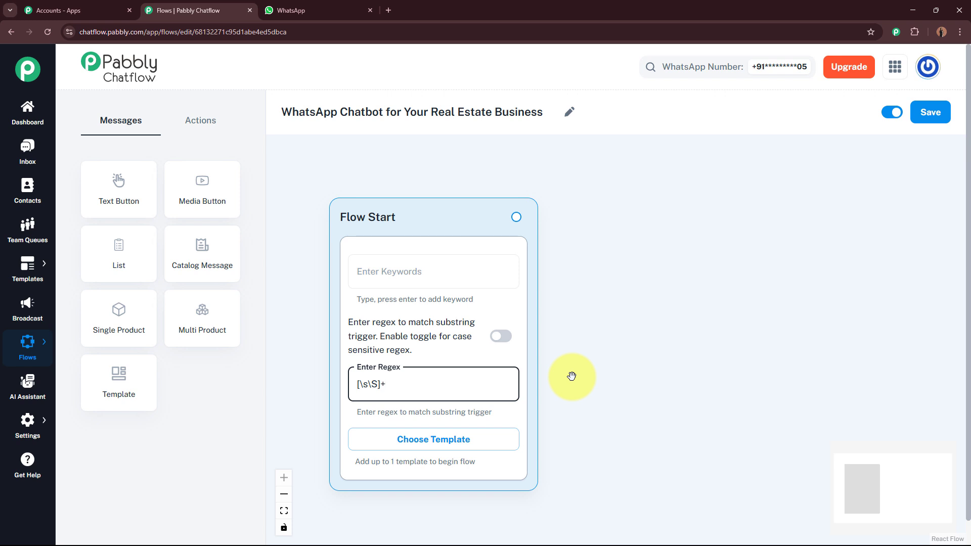
pyautogui.click(501, 337)
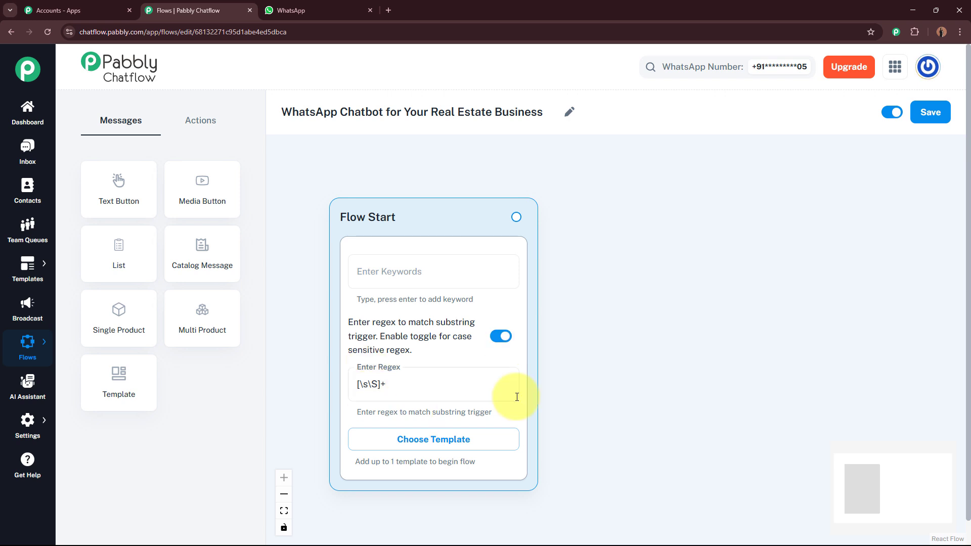
# Drag a new connection out of Flow Start to bring up the Text + Button, Media, List and Template choices.
pyautogui.scroll(-2, 627, 346)
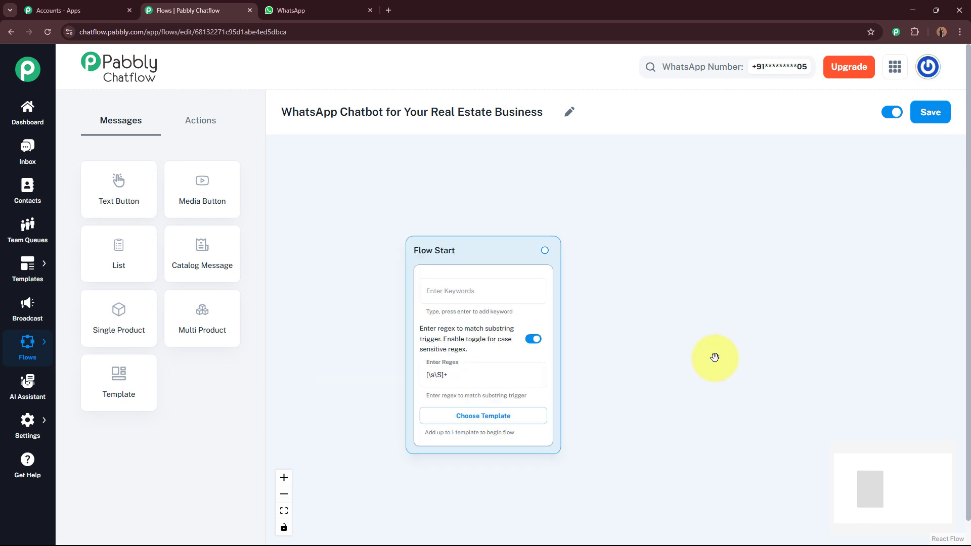
pyautogui.moveTo(712, 357); pyautogui.dragTo(630, 305)
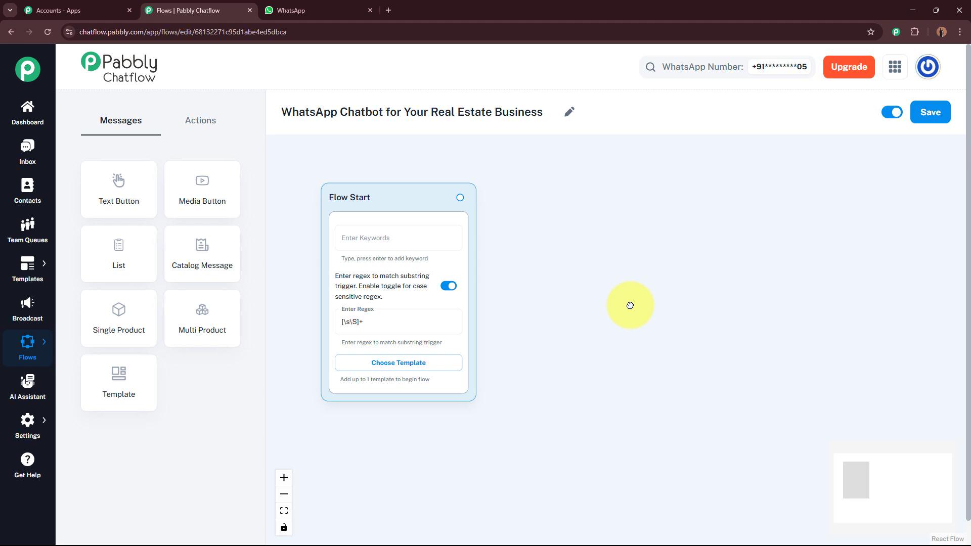
pyautogui.scroll(2, 620, 265)
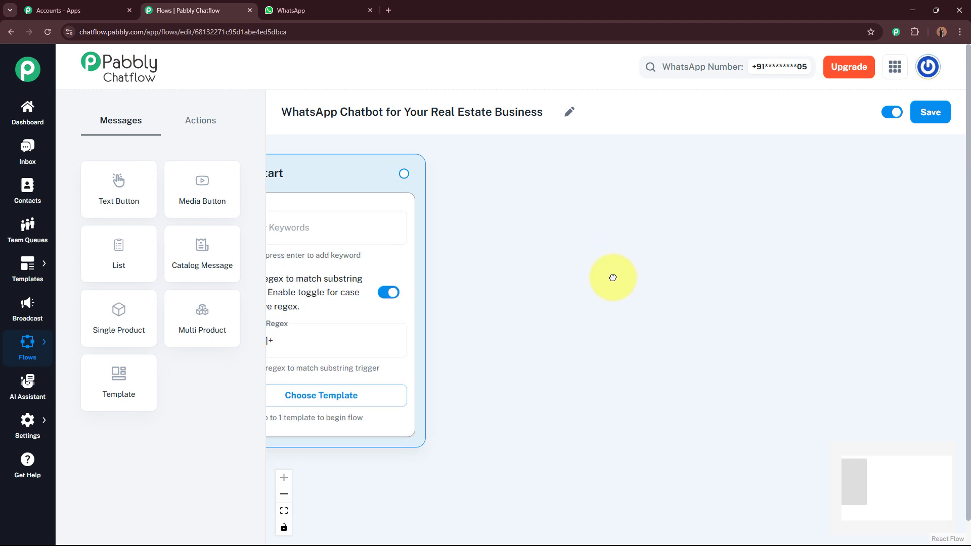
pyautogui.moveTo(613, 278); pyautogui.dragTo(610, 309)
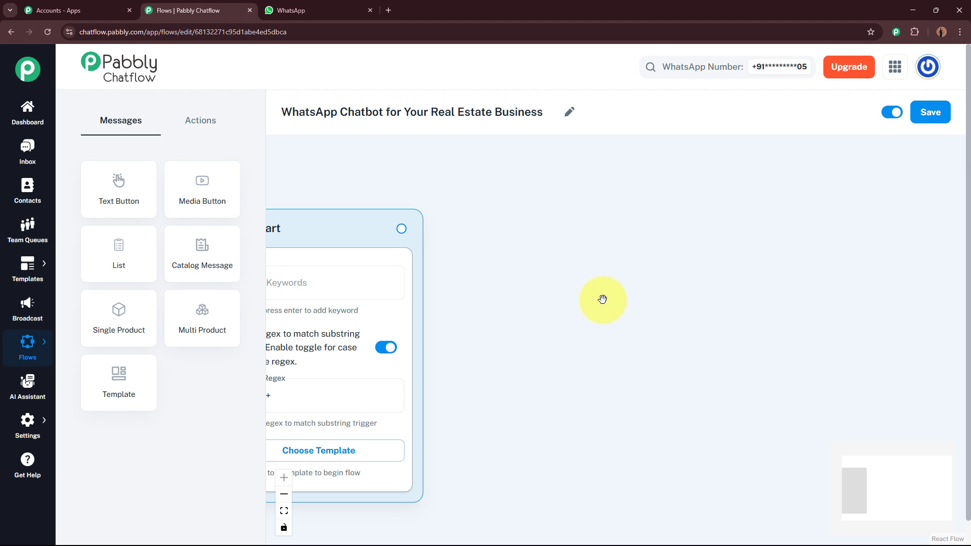
pyautogui.moveTo(402, 228); pyautogui.dragTo(644, 289)
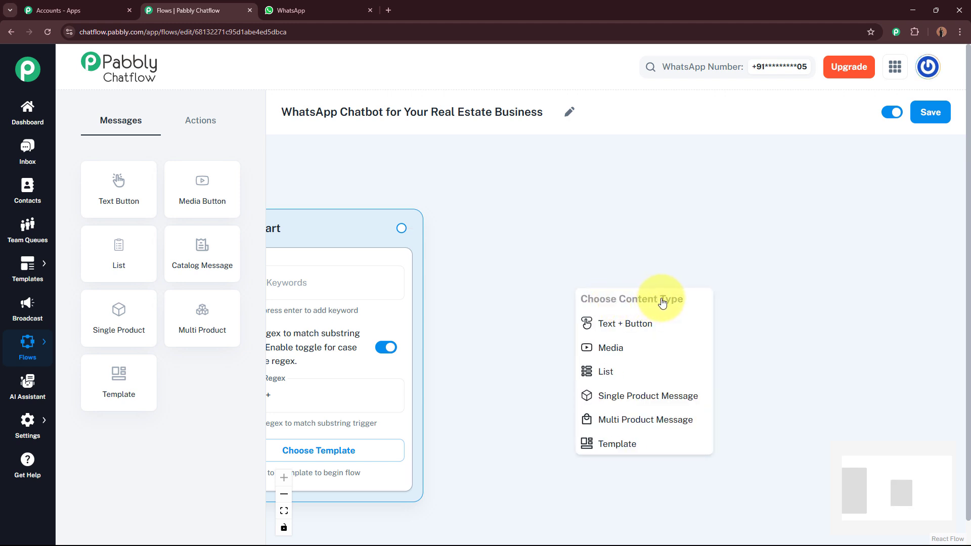
# Add a Text + Button message after Flow Start containing the pasted EliteNest Realty welcome text.
pyautogui.click(656, 325)
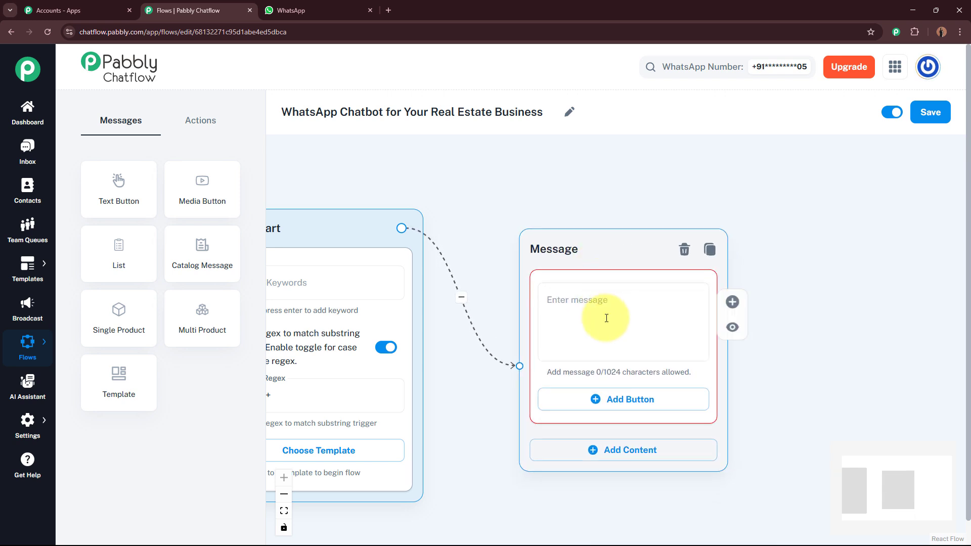
pyautogui.click(608, 313)
pyautogui.write('👋 Hi there!  Welcome to *EliteNest Realty* – Your Partner in Finding Dream Homes.  Please choose one of the options below:')
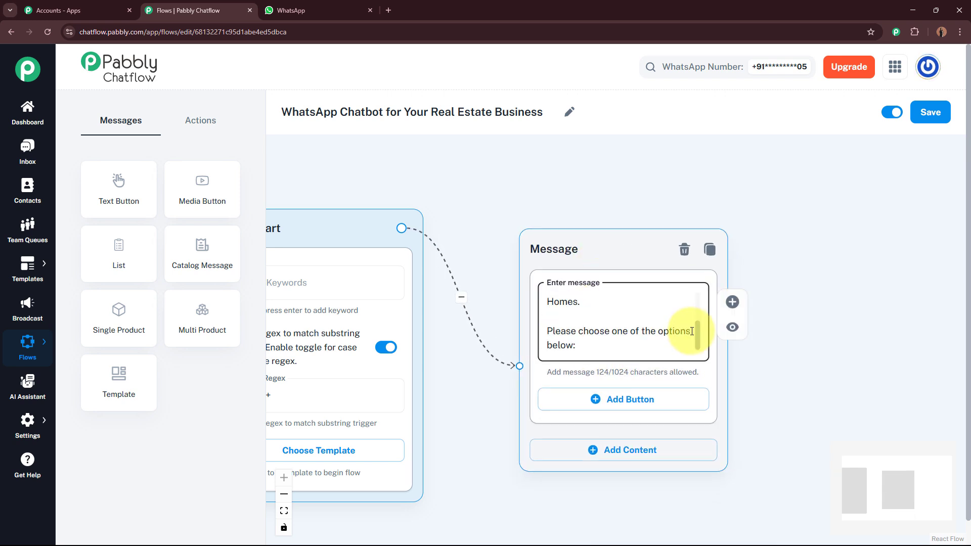
pyautogui.scroll(3, 687, 329)
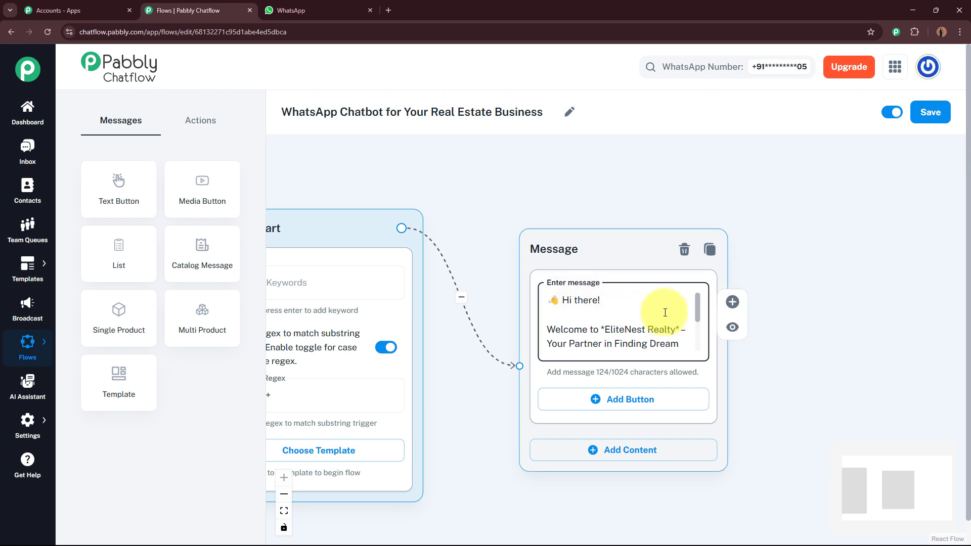
pyautogui.moveTo(699, 308); pyautogui.dragTo(697, 347)
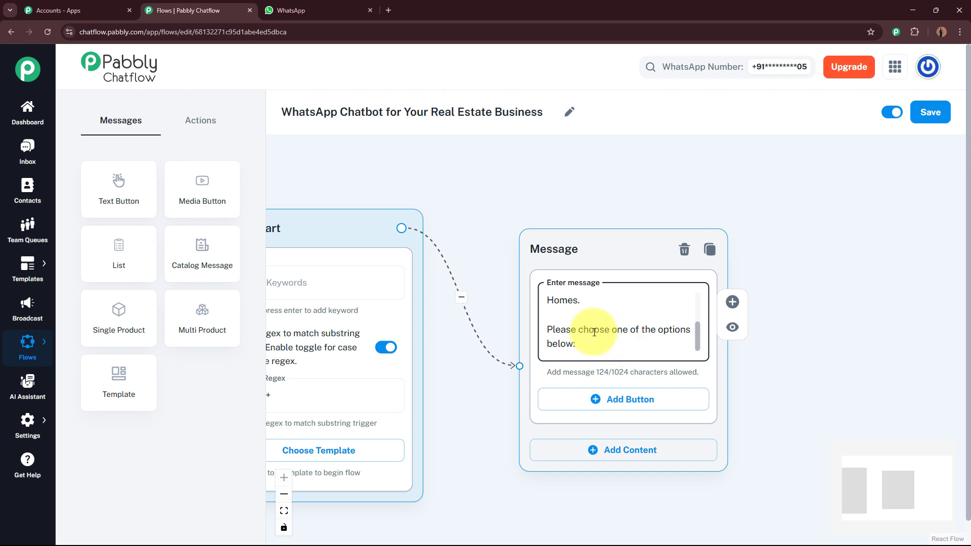
# Add three reply buttons labelled View Properties, Schedule a Visit and Talk to an Agent.
pyautogui.click(644, 400)
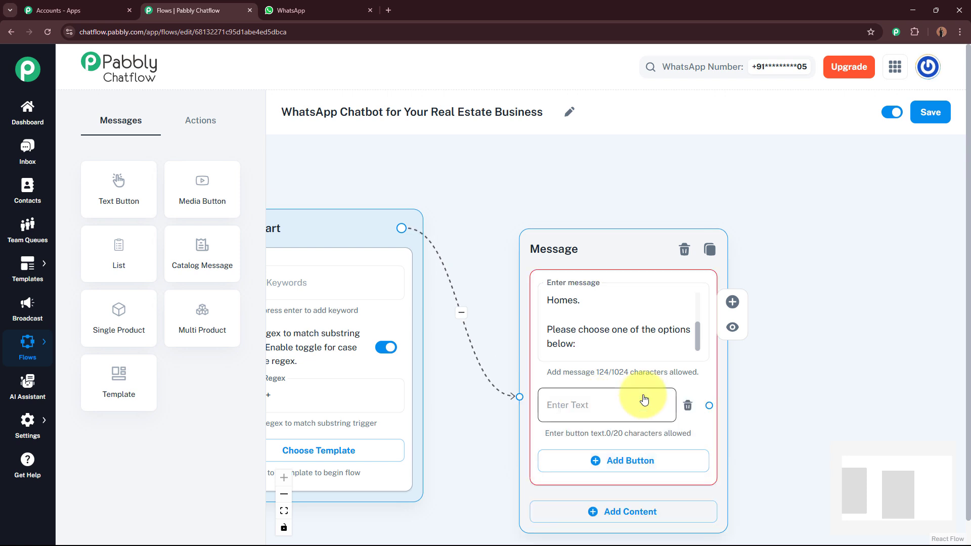
pyautogui.moveTo(806, 360); pyautogui.dragTo(771, 236)
pyautogui.click(585, 343)
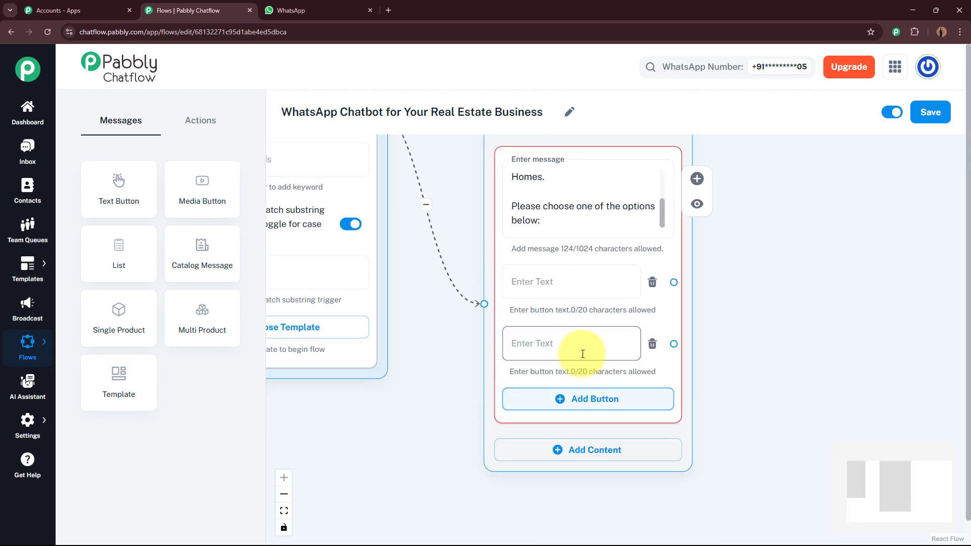
pyautogui.click(582, 402)
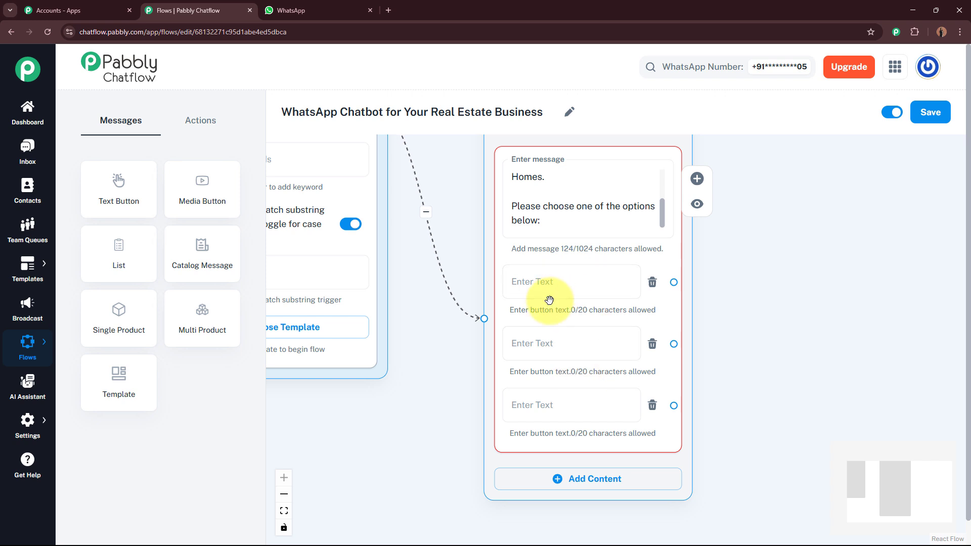
pyautogui.click(552, 278)
pyautogui.click(545, 341)
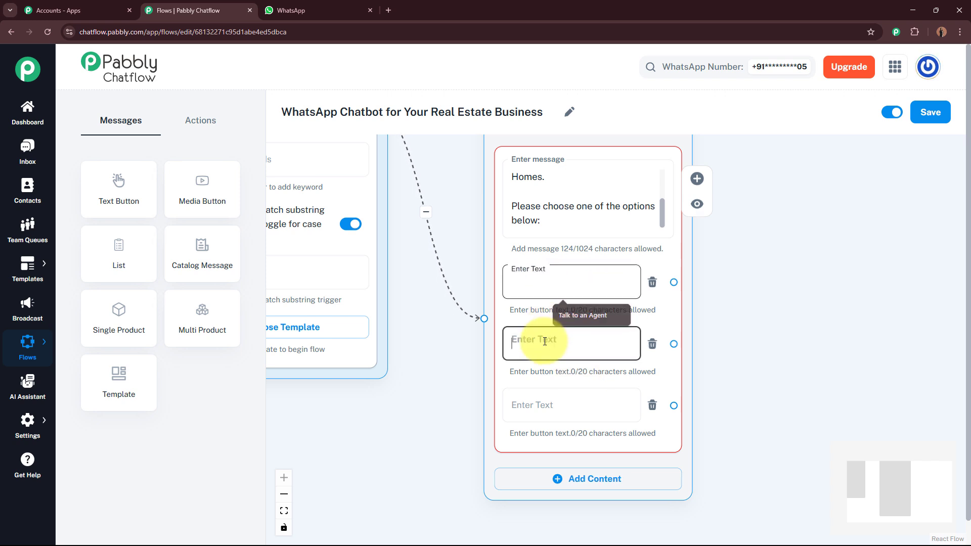
pyautogui.click(550, 403)
pyautogui.click(758, 324)
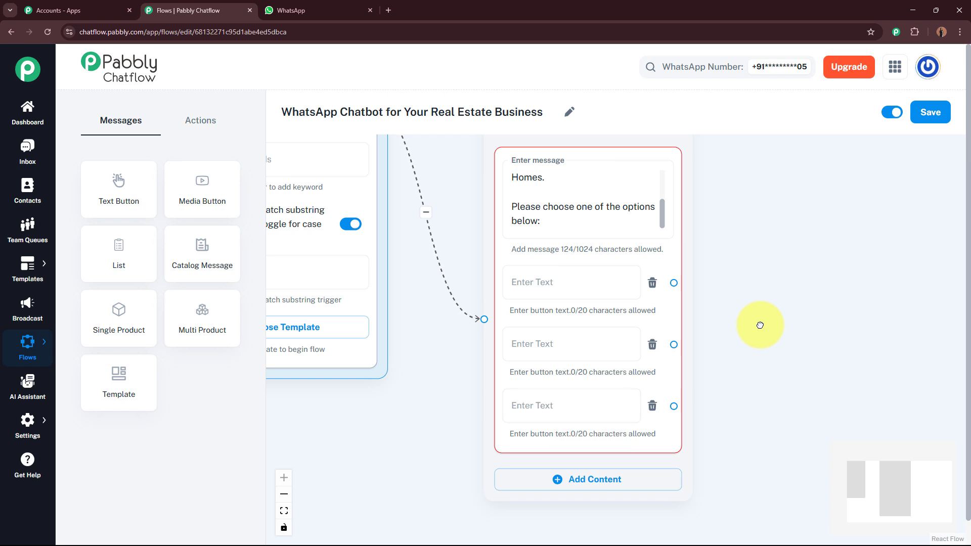
# Review the three button labels on the centred welcome message node.
pyautogui.click(596, 231)
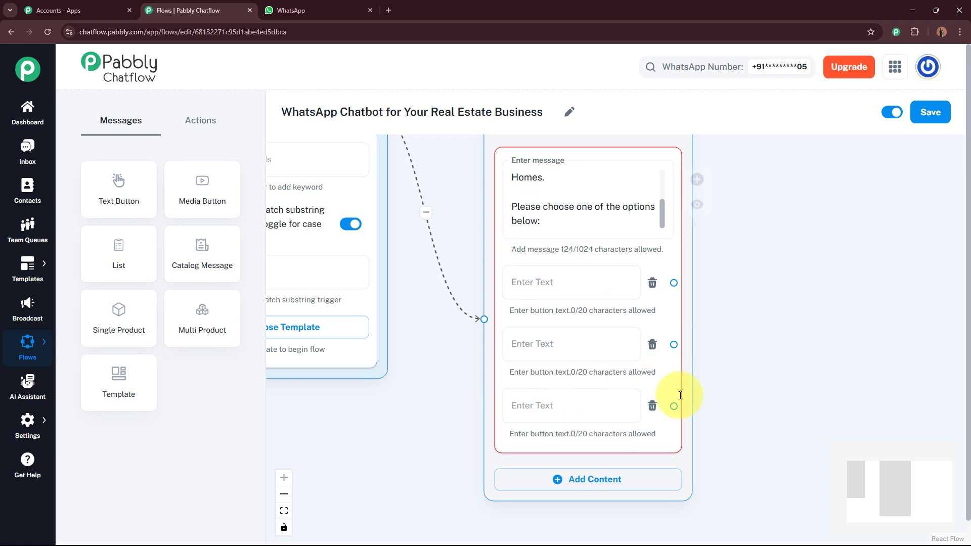
pyautogui.click(804, 349)
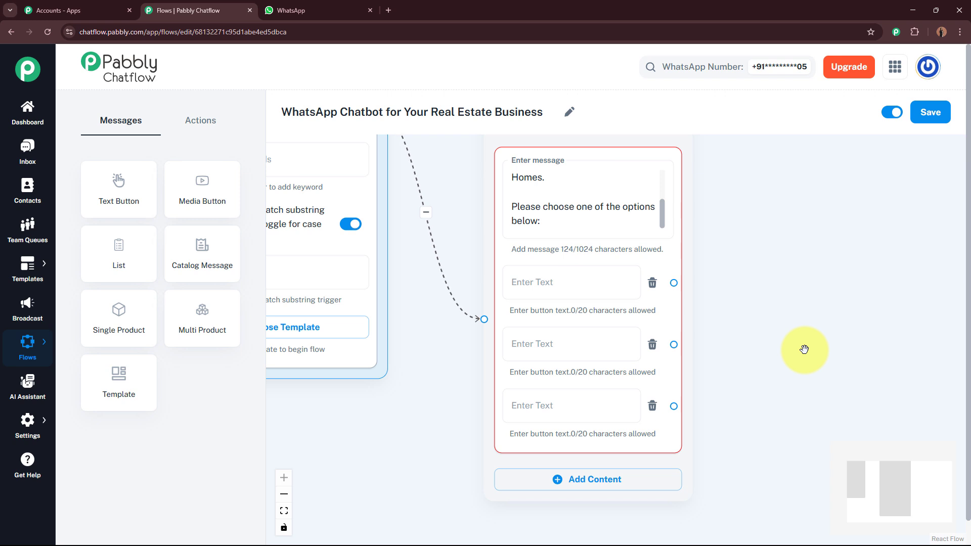
pyautogui.moveTo(810, 331); pyautogui.dragTo(604, 333)
pyautogui.click(387, 284)
pyautogui.click(382, 342)
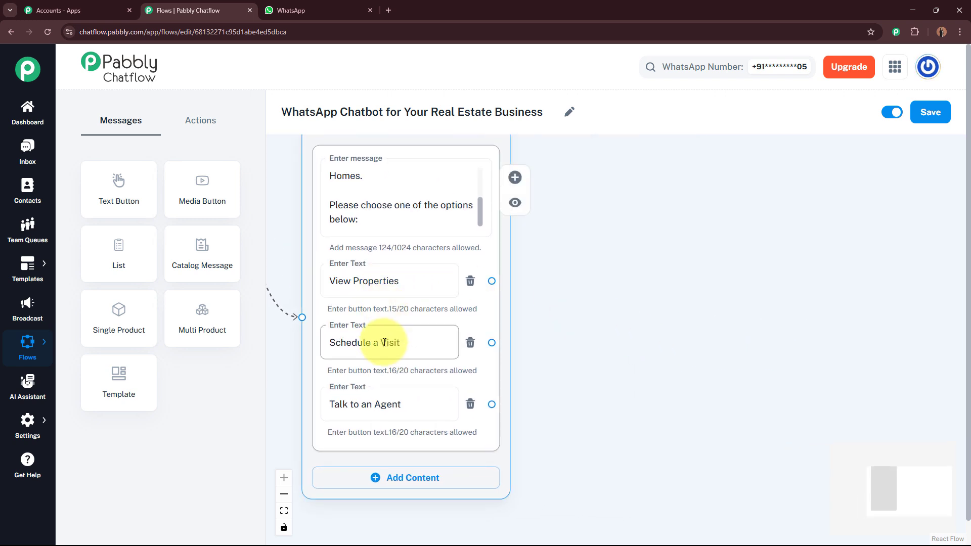
pyautogui.click(385, 406)
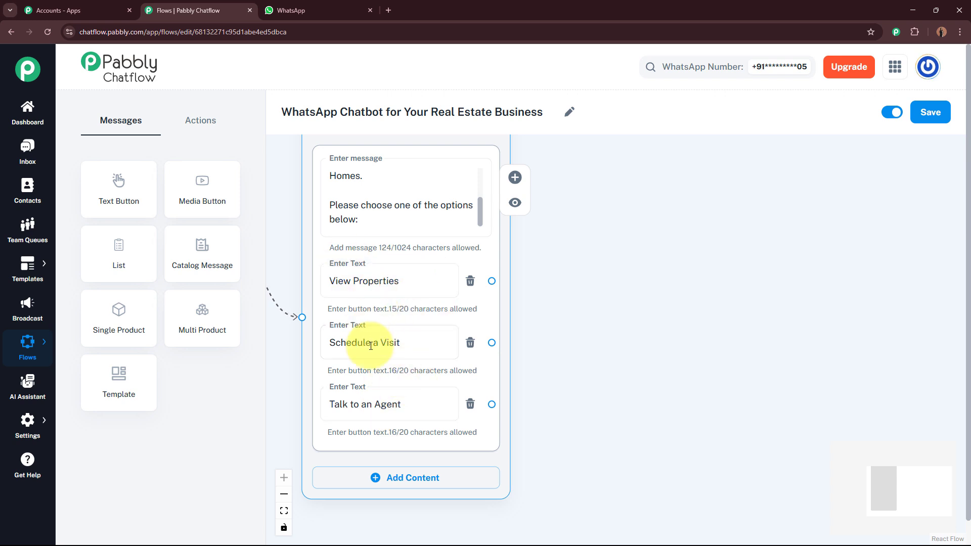
pyautogui.click(747, 310)
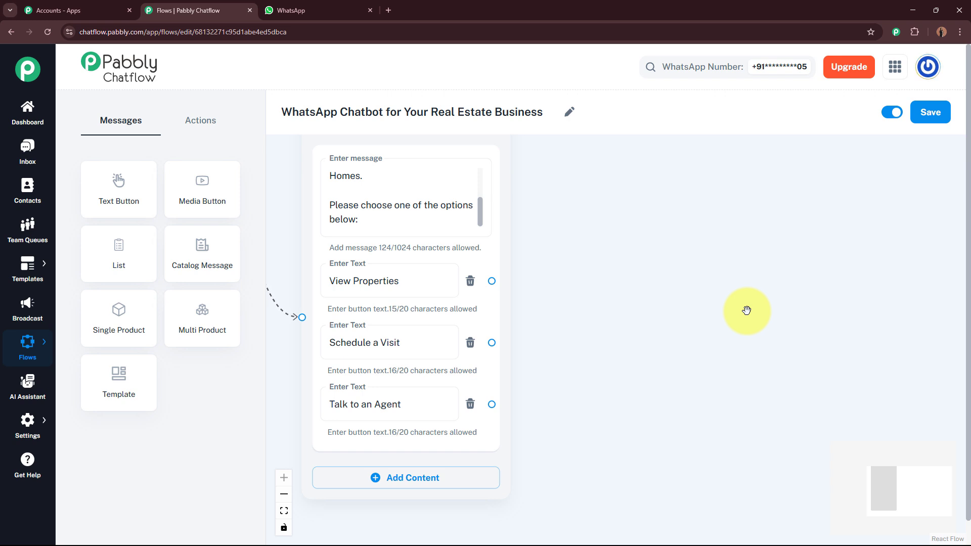
pyautogui.click(389, 300)
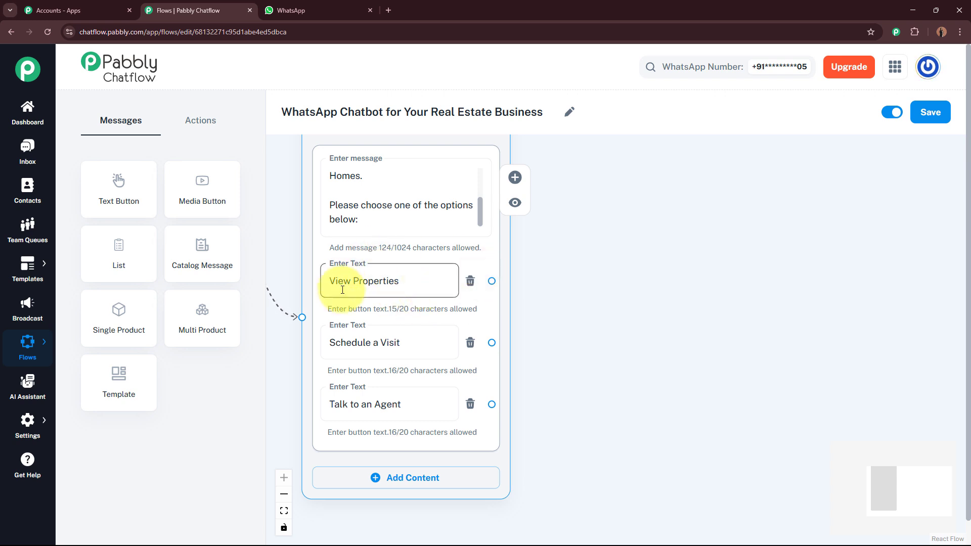
pyautogui.click(602, 297)
pyautogui.moveTo(602, 298); pyautogui.dragTo(580, 299)
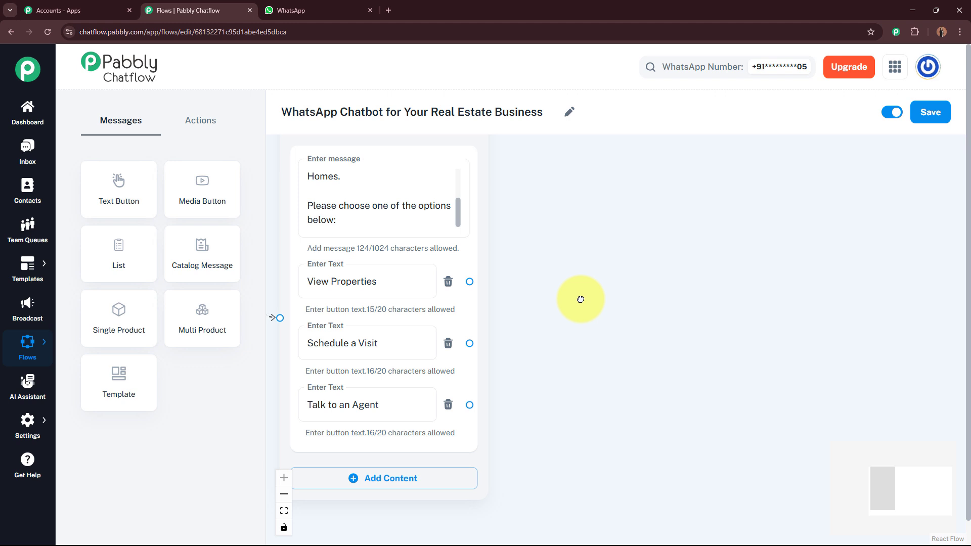
# Add an Ask Question node with the pasted message 'Firstly, may I know your name, please?'.
pyautogui.click(214, 120)
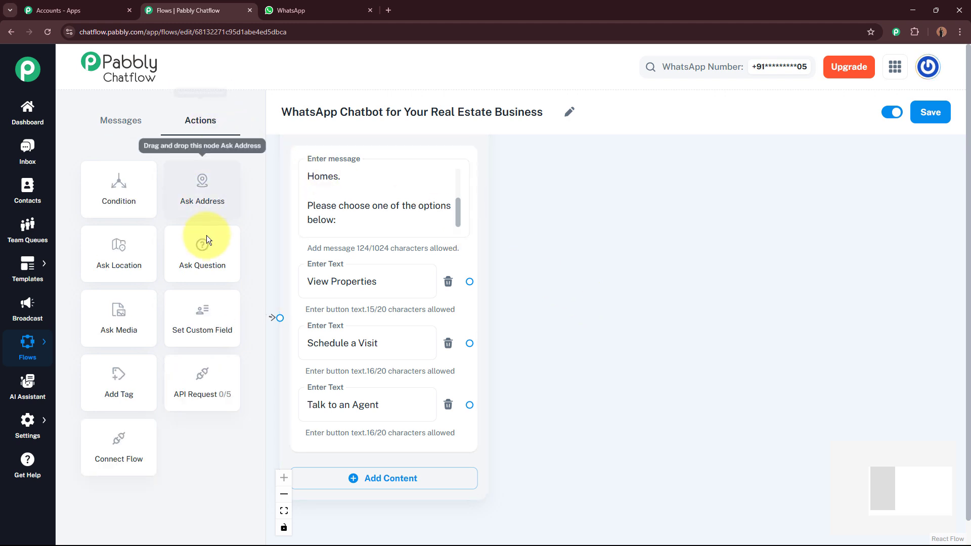
pyautogui.moveTo(210, 252); pyautogui.dragTo(617, 195)
pyautogui.click(628, 254)
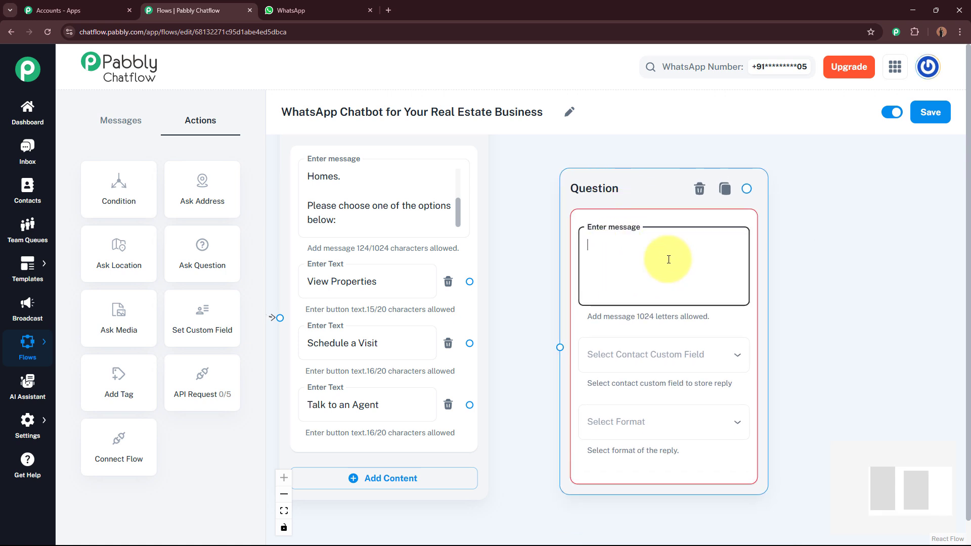
pyautogui.click(536, 232)
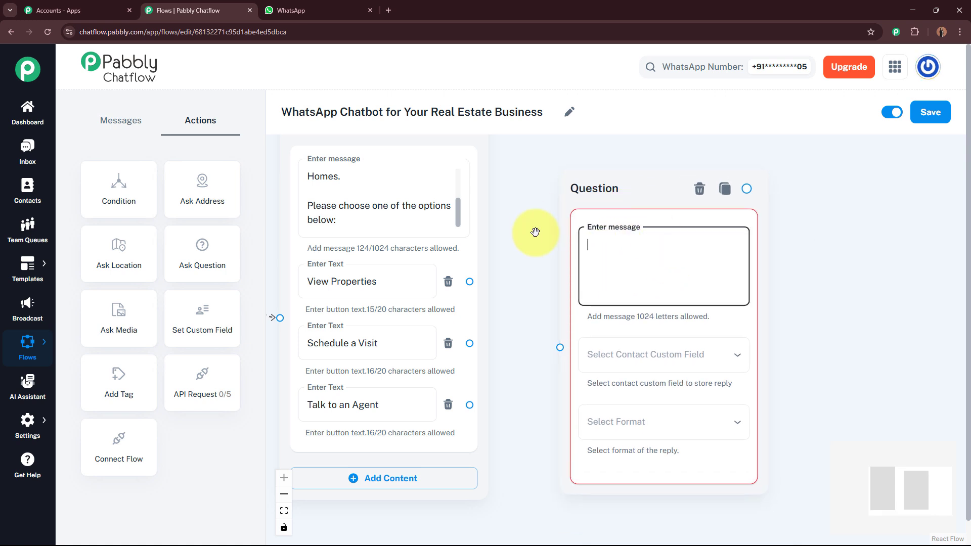
pyautogui.write('Firstly, may I know your name, please?')
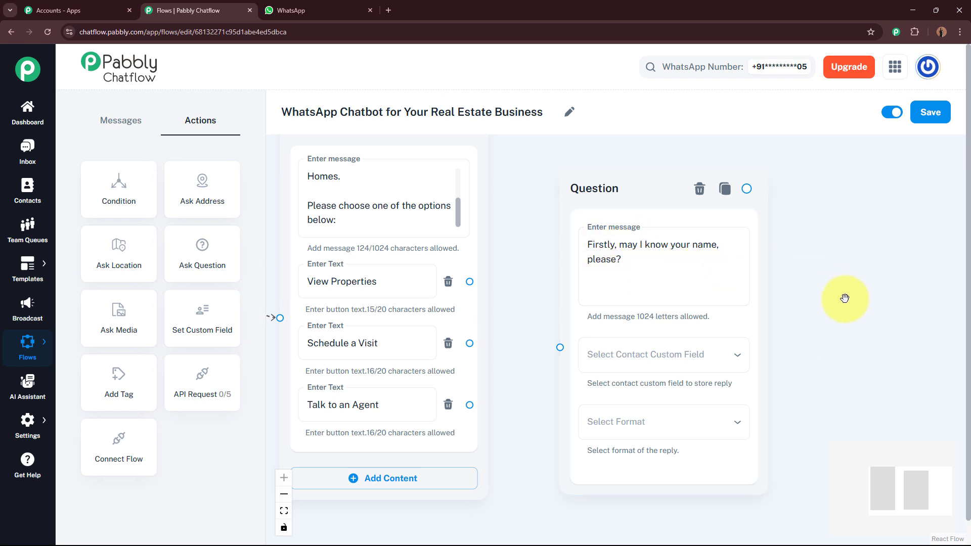
pyautogui.moveTo(844, 299); pyautogui.dragTo(757, 258)
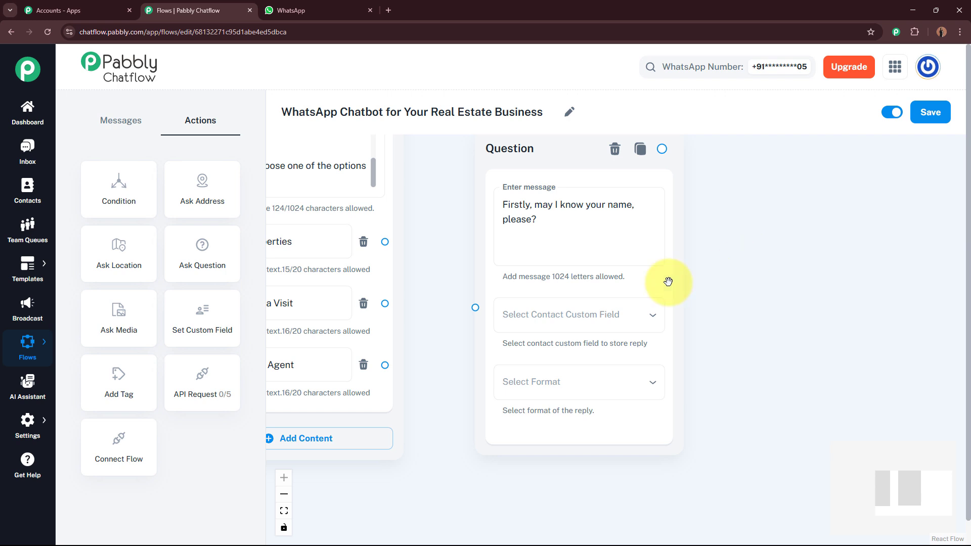
# Save the name reply to FullName in Text format with validation message 'Error'.
pyautogui.click(652, 320)
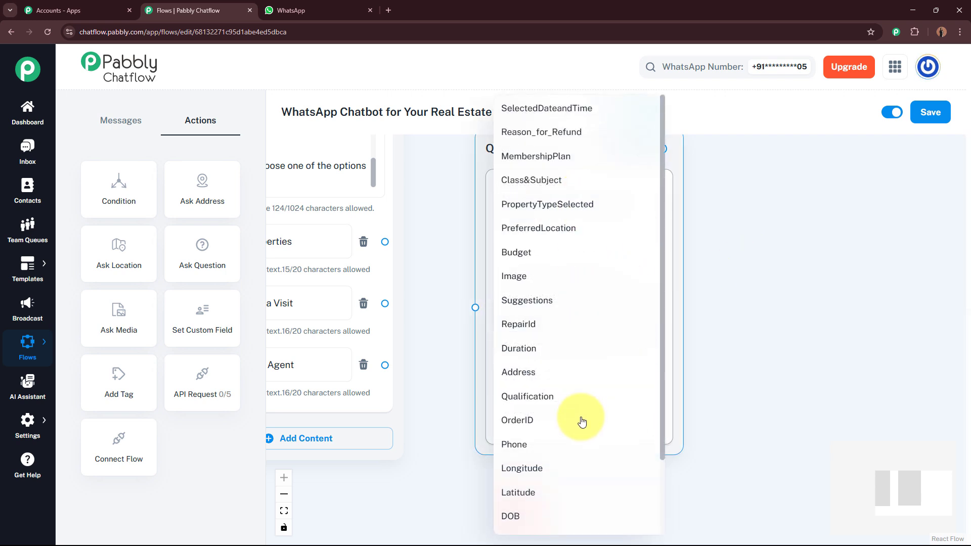
pyautogui.scroll(-2, 579, 435)
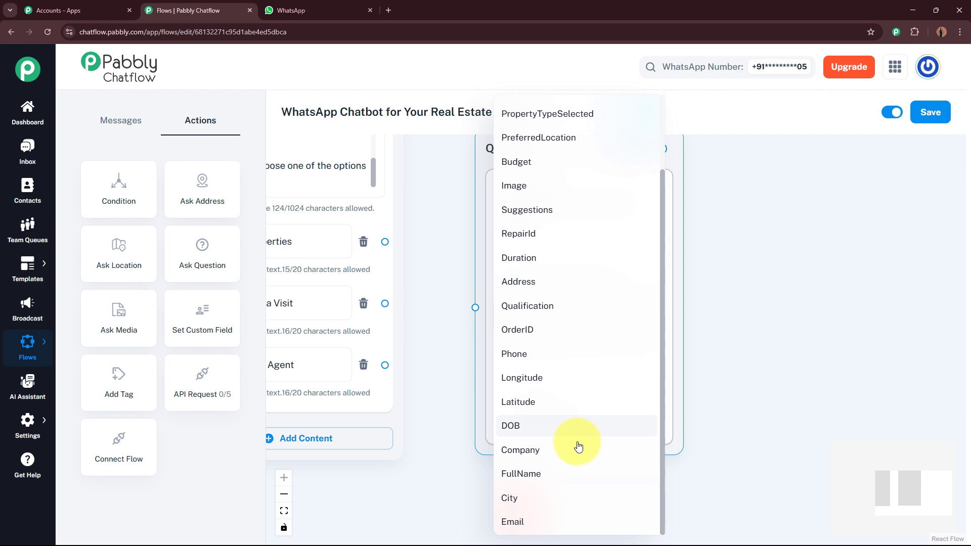
pyautogui.click(558, 477)
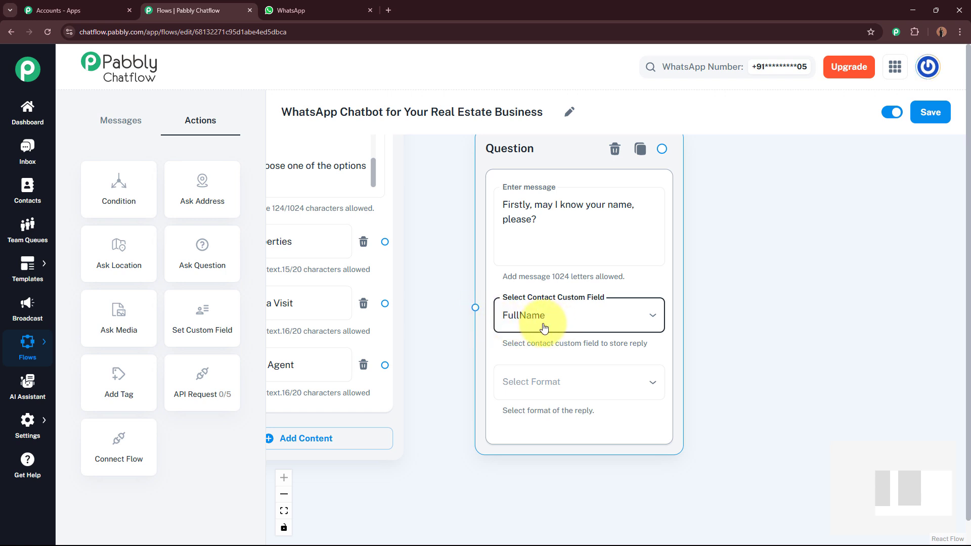
pyautogui.click(576, 385)
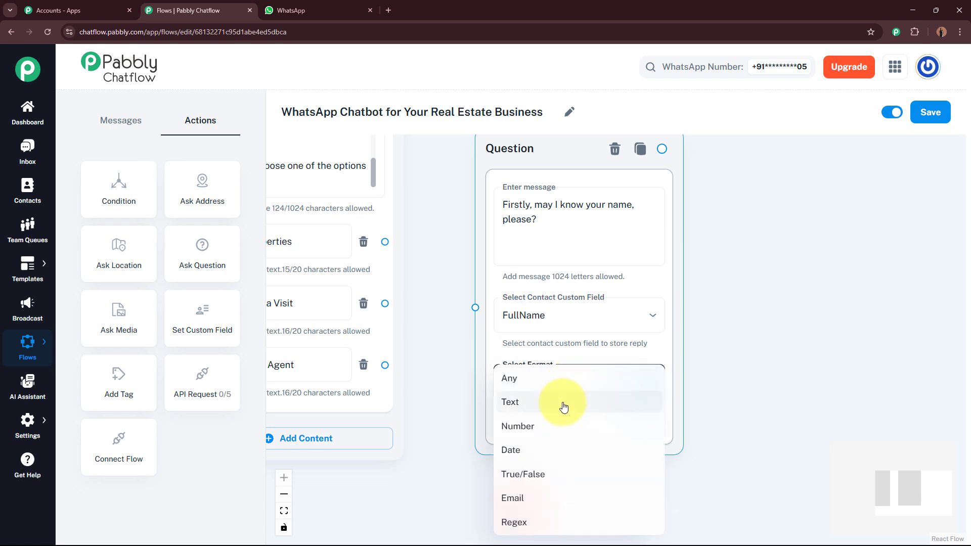
pyautogui.click(563, 405)
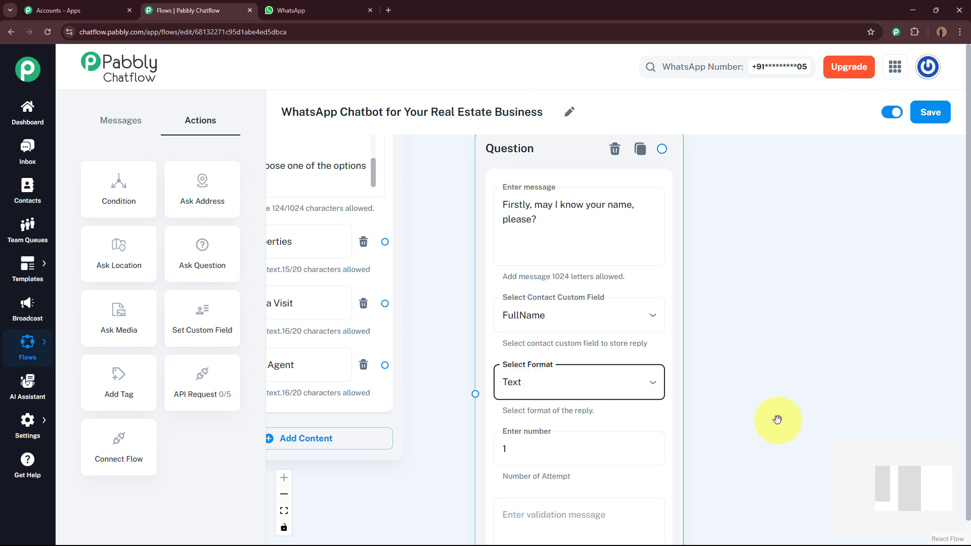
pyautogui.moveTo(777, 419); pyautogui.dragTo(773, 316)
pyautogui.click(572, 412)
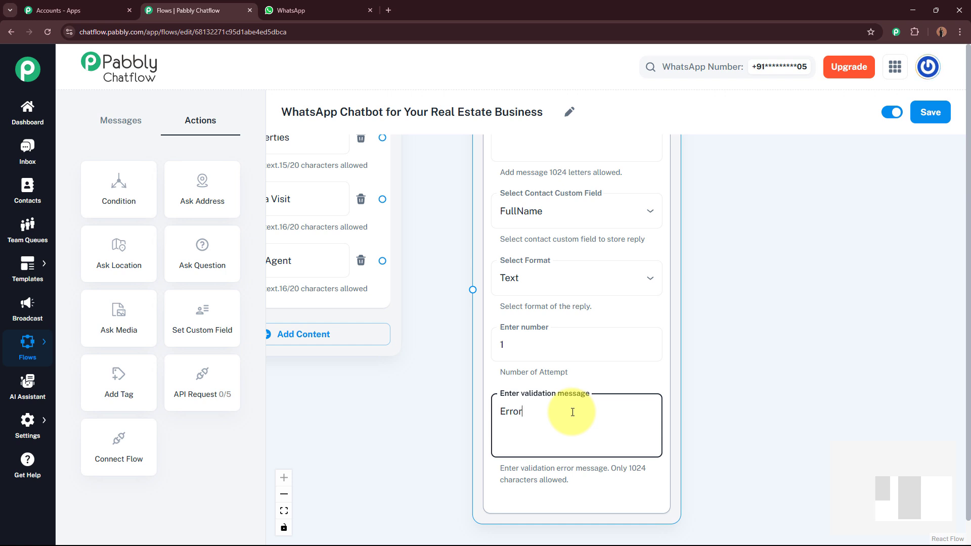
pyautogui.write('Error')
pyautogui.click(749, 420)
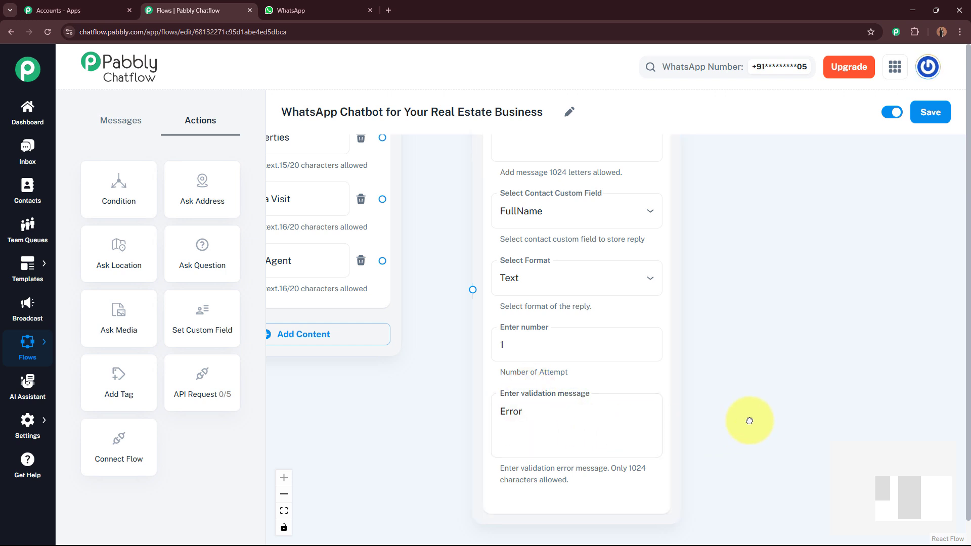
# Pan the canvas so the welcome message buttons sit beside the name question.
pyautogui.click(527, 155)
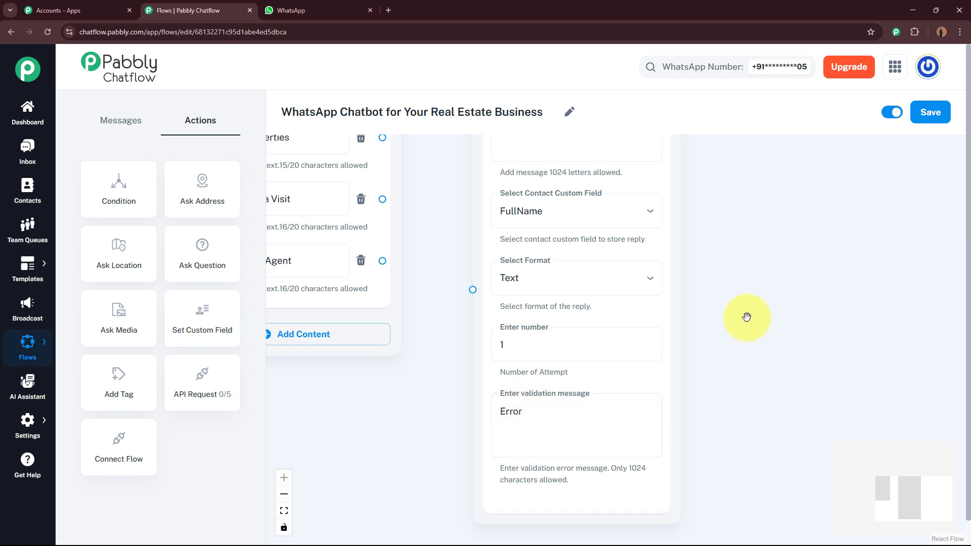
pyautogui.moveTo(747, 344); pyautogui.dragTo(752, 450)
pyautogui.scroll(-2, 455, 288)
pyautogui.scroll(2, 708, 316)
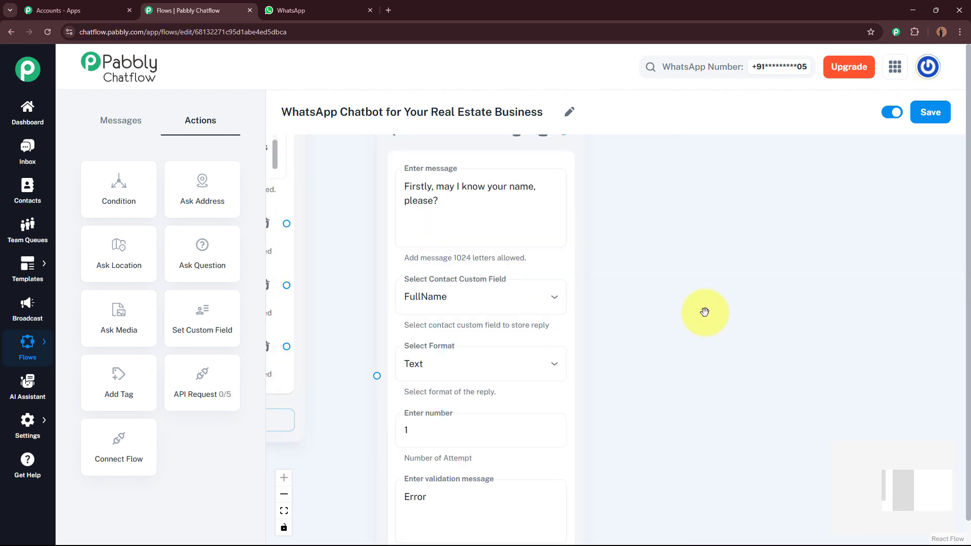
pyautogui.moveTo(704, 312); pyautogui.dragTo(787, 358)
pyautogui.moveTo(756, 285); pyautogui.dragTo(756, 277)
pyautogui.moveTo(766, 354); pyautogui.dragTo(816, 343)
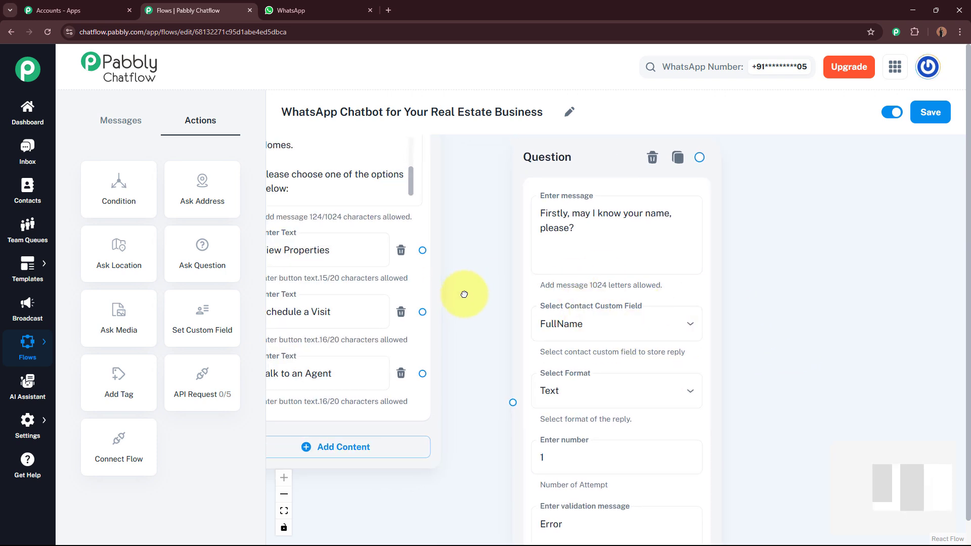
pyautogui.moveTo(461, 292); pyautogui.dragTo(491, 288)
# Link the View Properties button to the name question node.
pyautogui.click(289, 245)
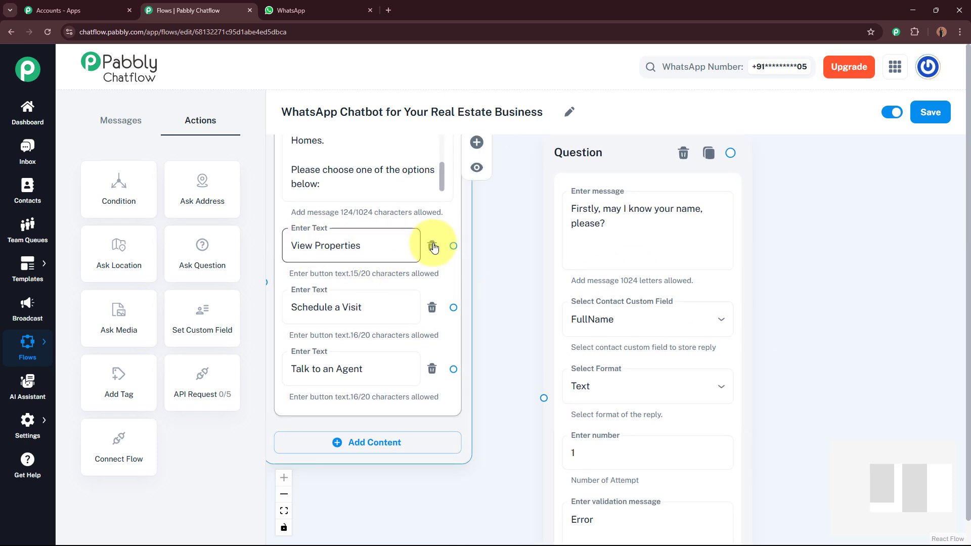
pyautogui.moveTo(453, 247); pyautogui.dragTo(543, 398)
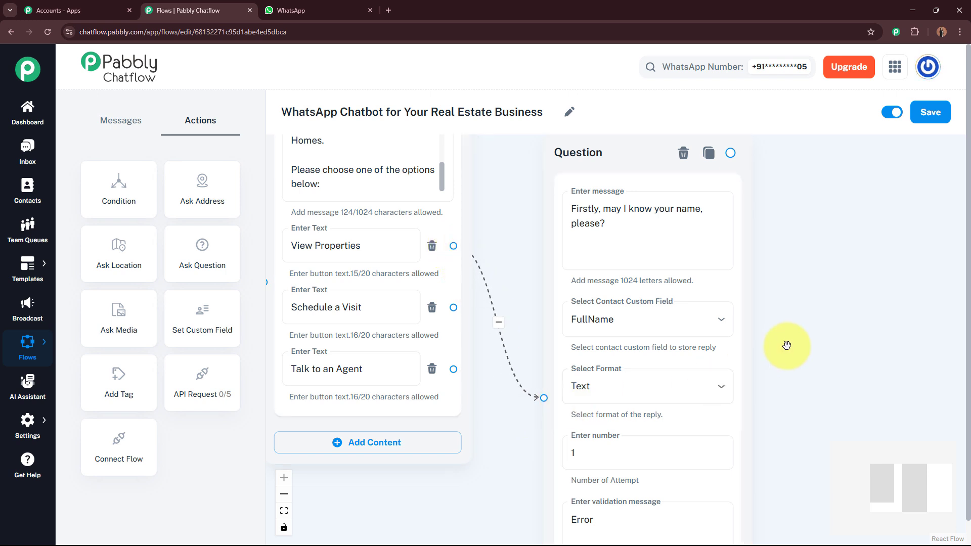
pyautogui.moveTo(786, 347); pyautogui.dragTo(620, 338)
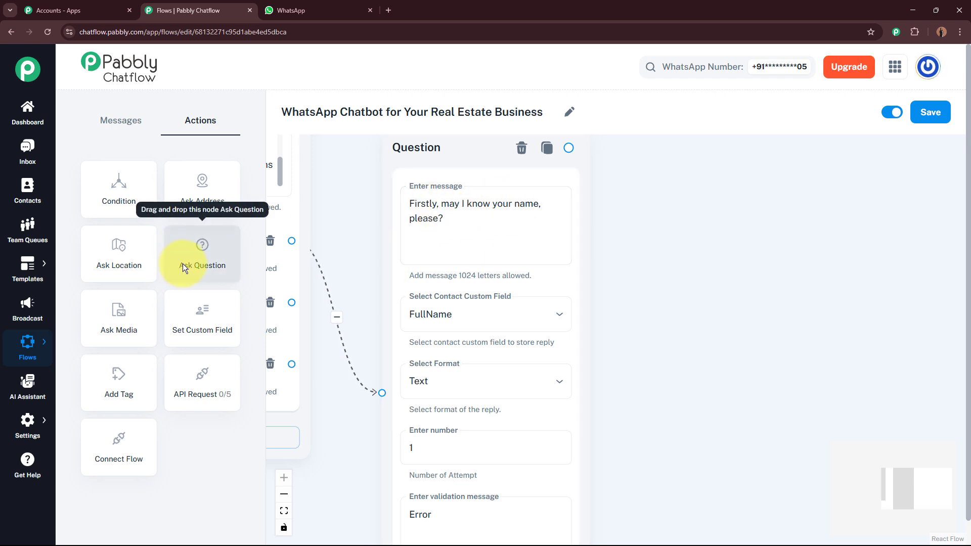
# Add a question node with the pasted thank-you and email request message using $FullName.
pyautogui.moveTo(183, 262); pyautogui.dragTo(685, 177)
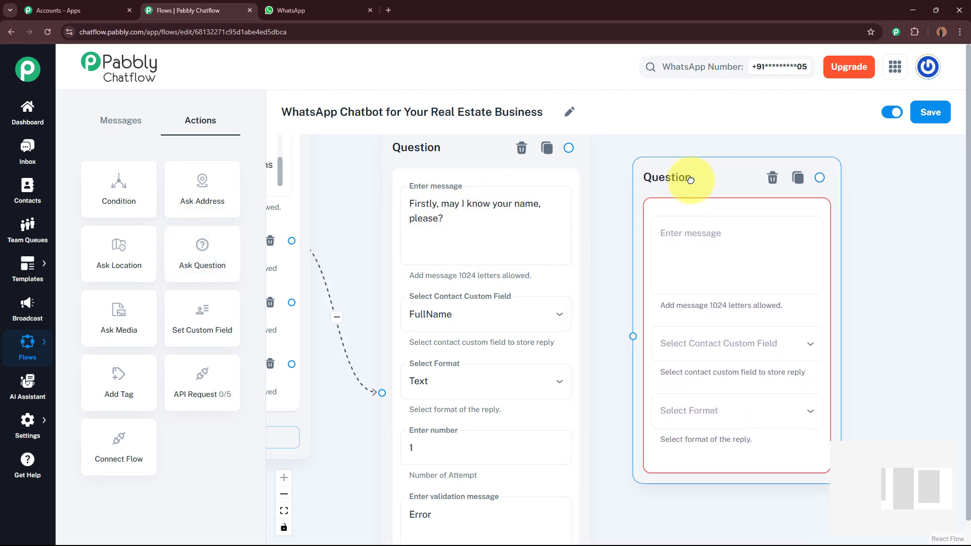
pyautogui.click(721, 239)
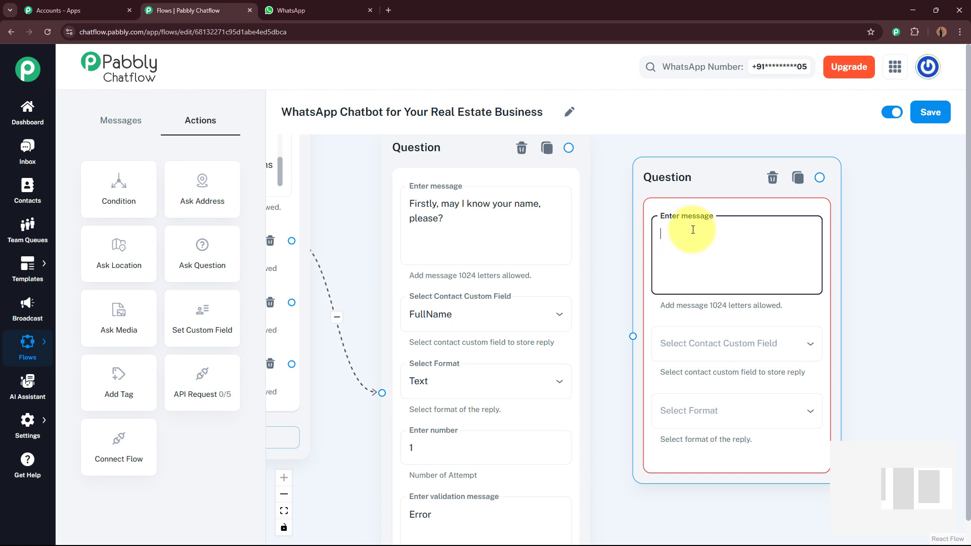
pyautogui.write('*Thanks, $FullName!* 😊  Could you please share your email address?')
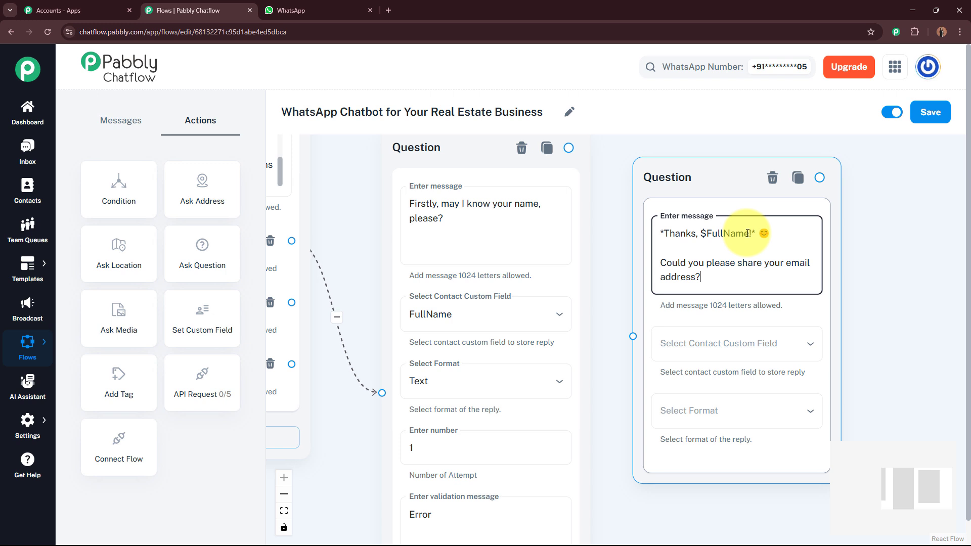
pyautogui.click(507, 210)
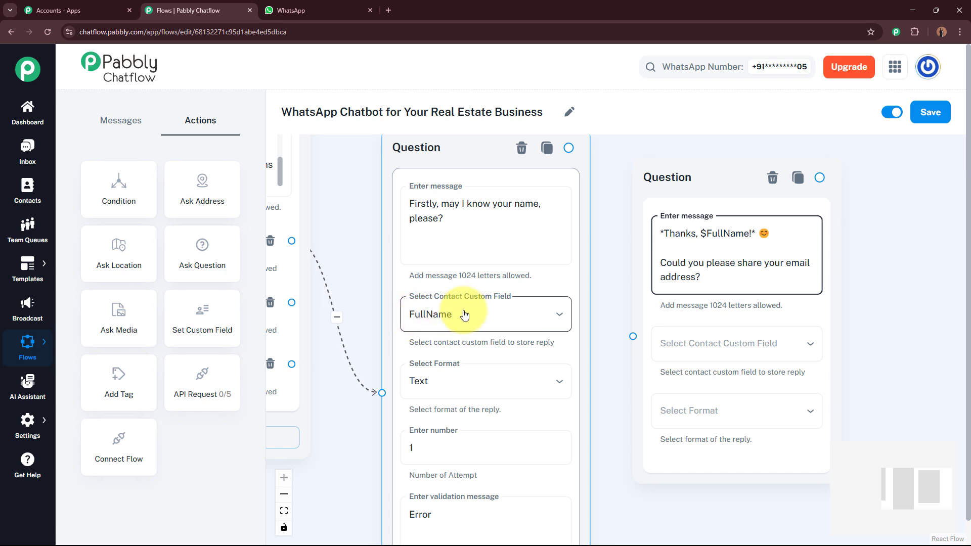
pyautogui.click(724, 235)
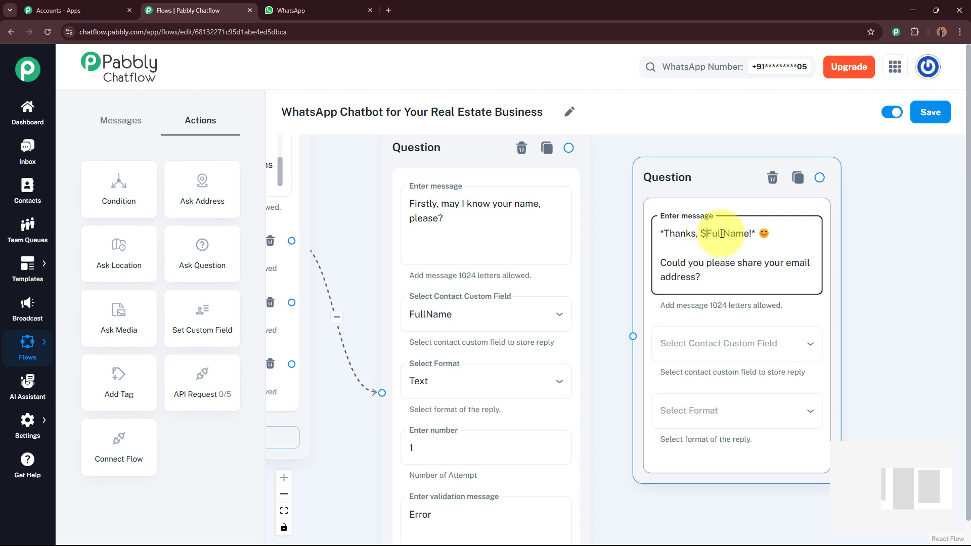
pyautogui.click(748, 233)
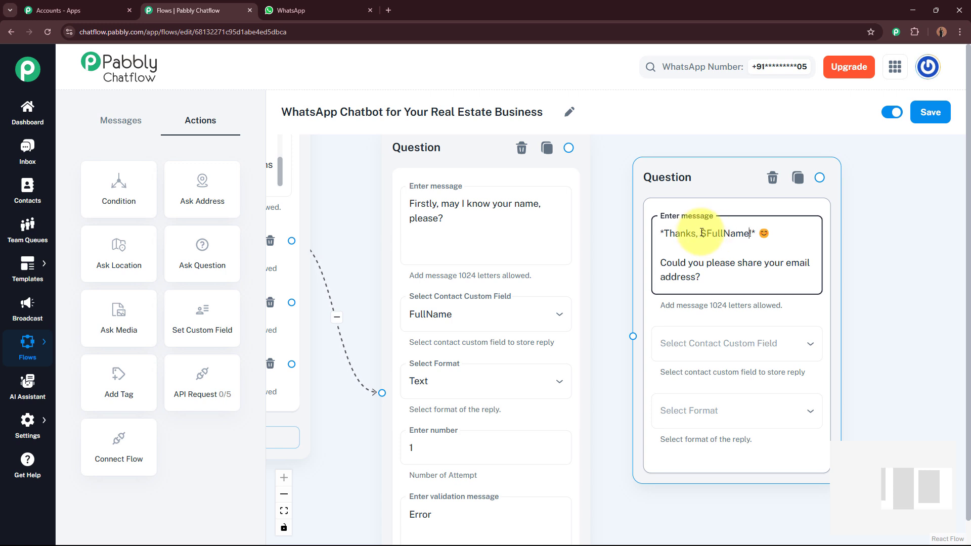
pyautogui.click(909, 247)
pyautogui.moveTo(909, 248); pyautogui.dragTo(773, 234)
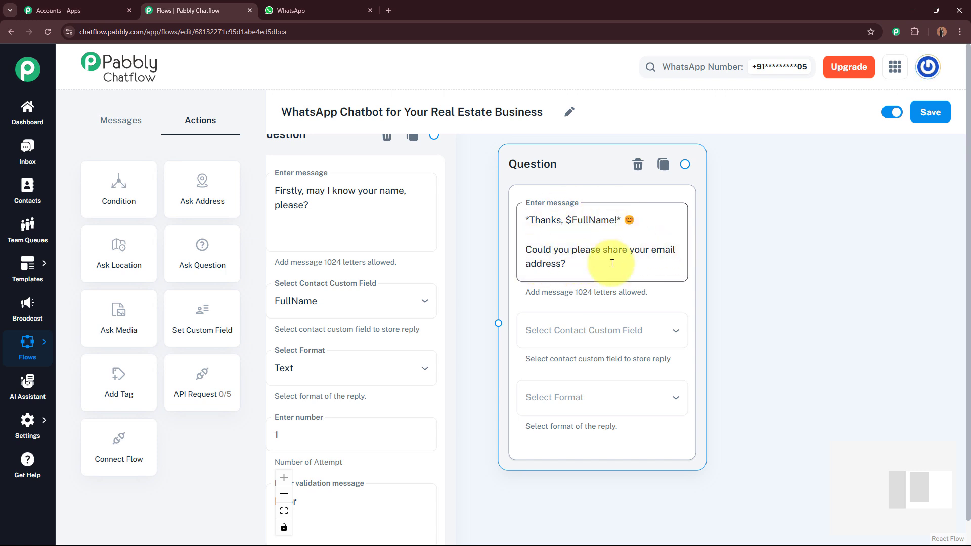
# Save the reply to the Email field in Email format with validation message 'Error'.
pyautogui.click(604, 332)
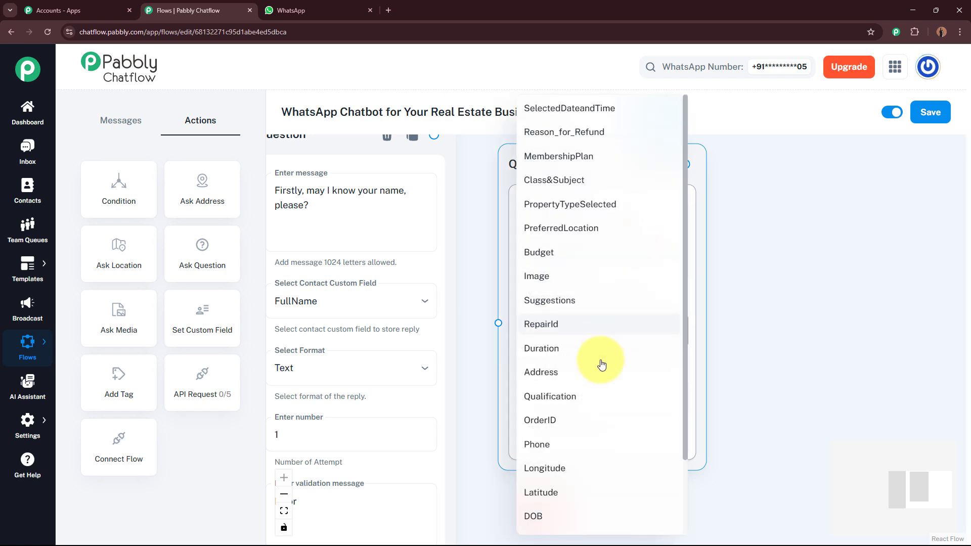
pyautogui.scroll(-2, 600, 384)
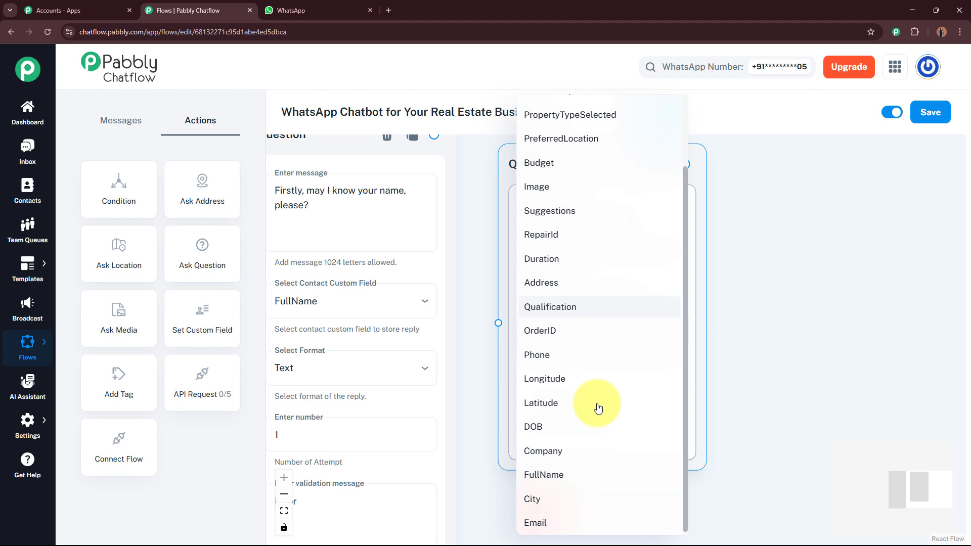
pyautogui.click(579, 523)
pyautogui.scroll(-3, 661, 265)
pyautogui.click(646, 268)
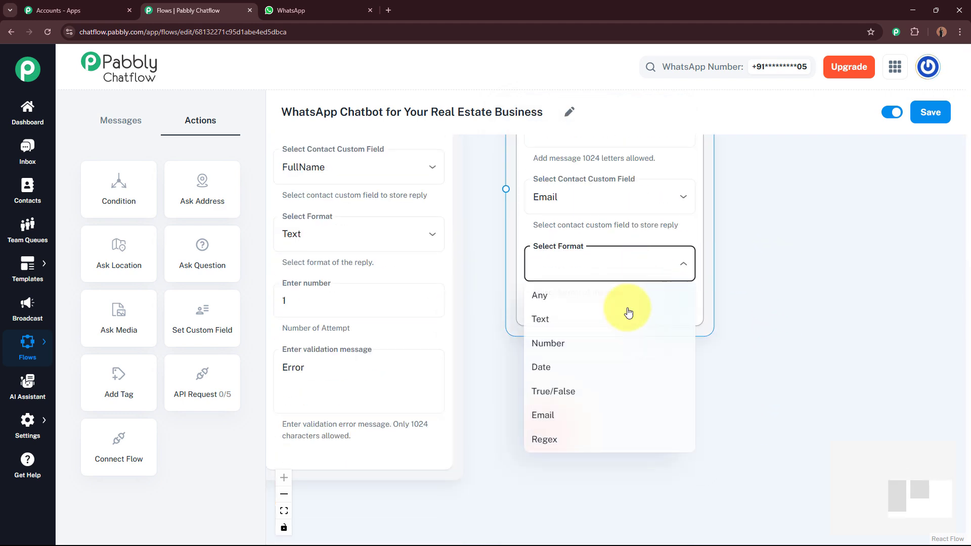
pyautogui.click(587, 418)
pyautogui.click(588, 399)
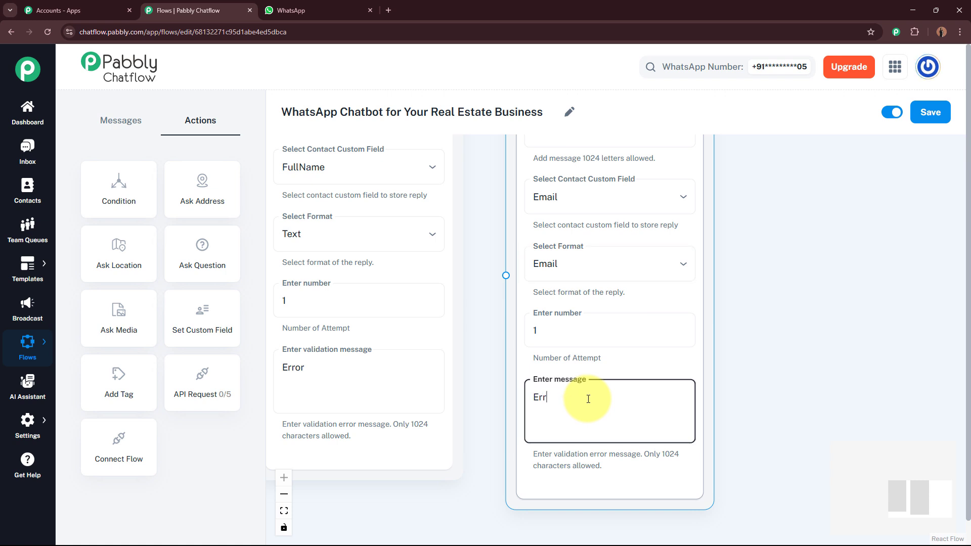
pyautogui.click(716, 360)
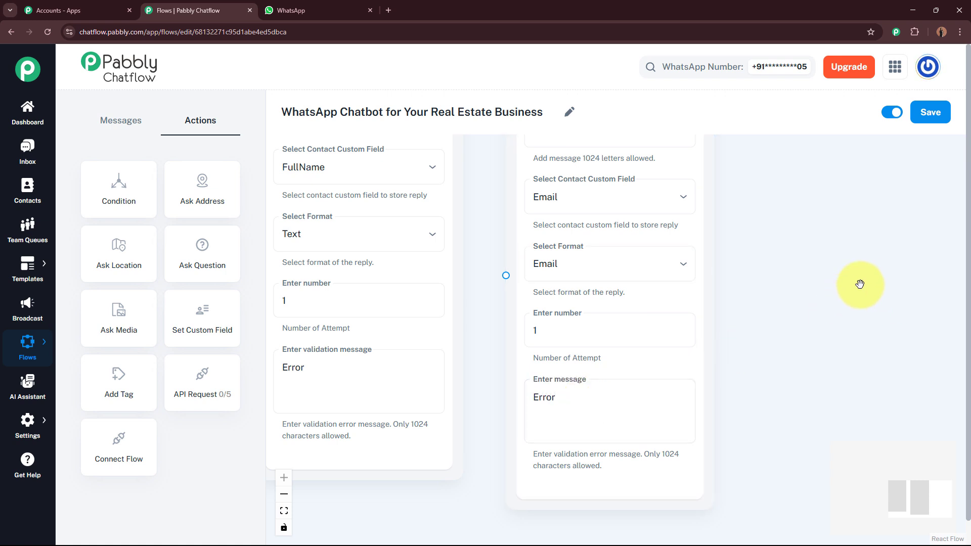
pyautogui.scroll(-5, 859, 284)
# Connect the name question to the email question.
pyautogui.click(584, 157)
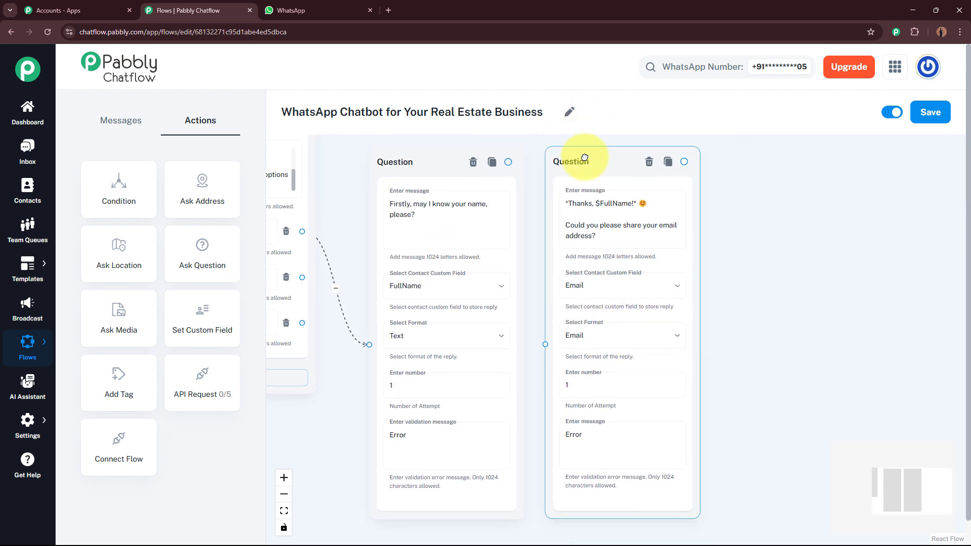
pyautogui.moveTo(508, 173); pyautogui.dragTo(545, 344)
pyautogui.click(613, 174)
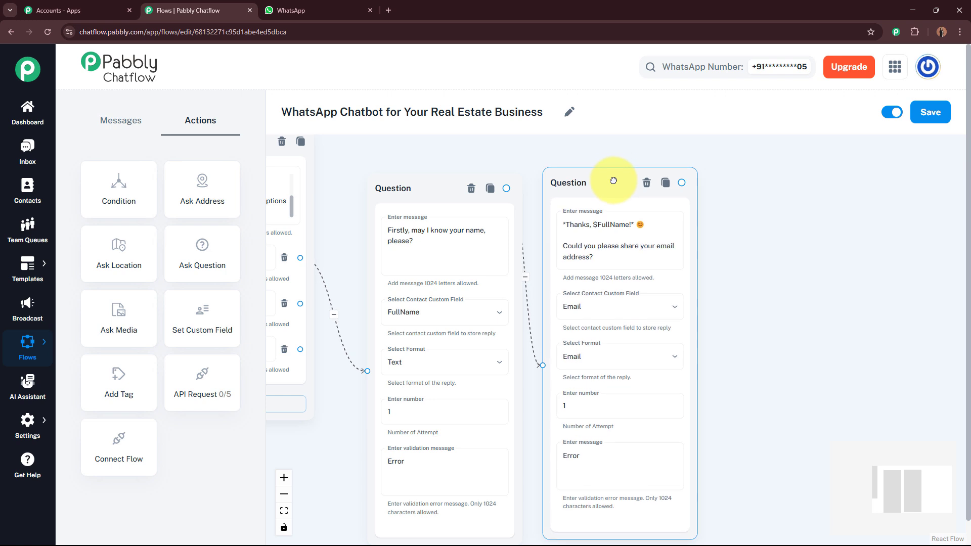
pyautogui.click(807, 239)
pyautogui.moveTo(807, 239); pyautogui.dragTo(765, 232)
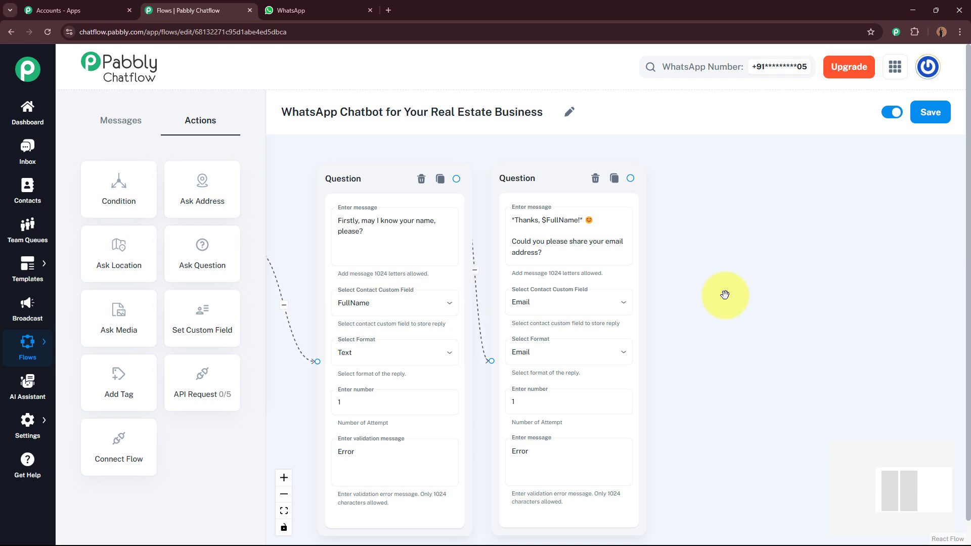
# Add a question node with the pasted property type message offering Apartment, Villa and Plot.
pyautogui.moveTo(217, 266); pyautogui.dragTo(722, 205)
pyautogui.click(730, 259)
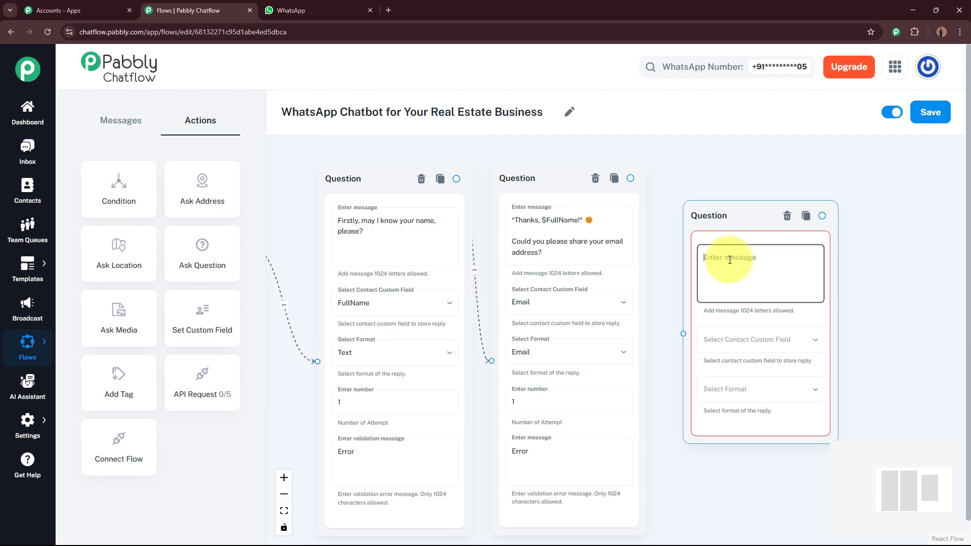
pyautogui.scroll(2, 758, 266)
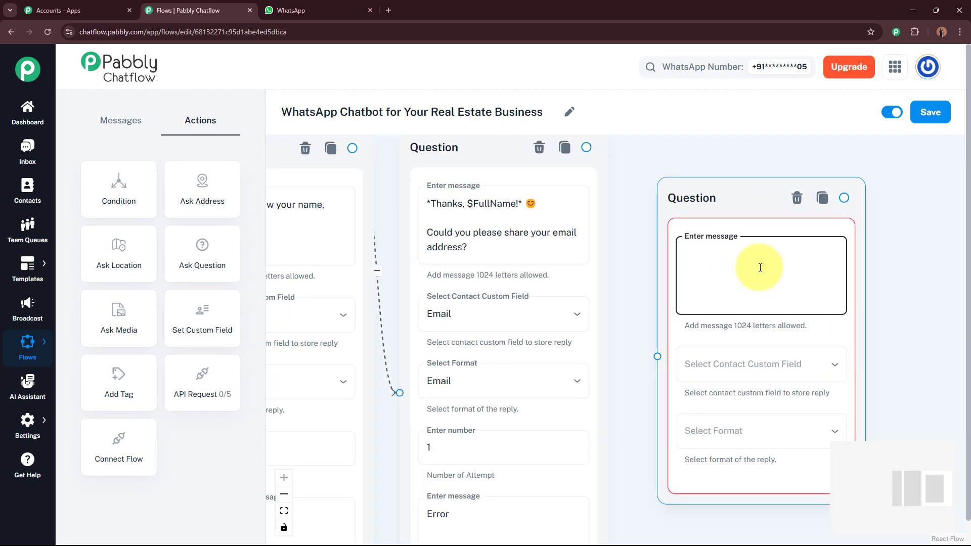
pyautogui.hotkey('ctrl', 'v')
pyautogui.scroll(3, 617, 245)
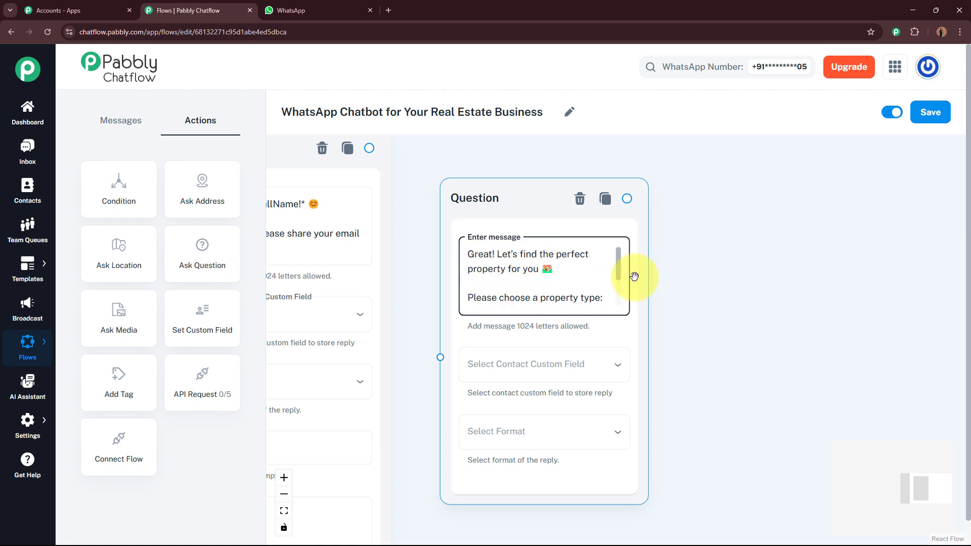
pyautogui.moveTo(621, 272); pyautogui.dragTo(619, 297)
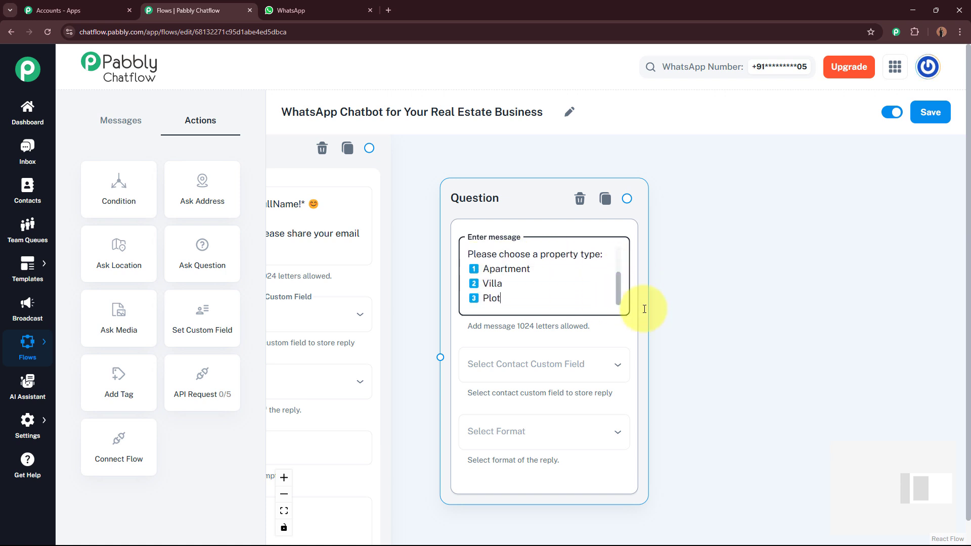
pyautogui.scroll(-3, 747, 253)
# Save replies to PropertyTypeSelected as Text with validation 'Error', and align the node with the others.
pyautogui.click(613, 265)
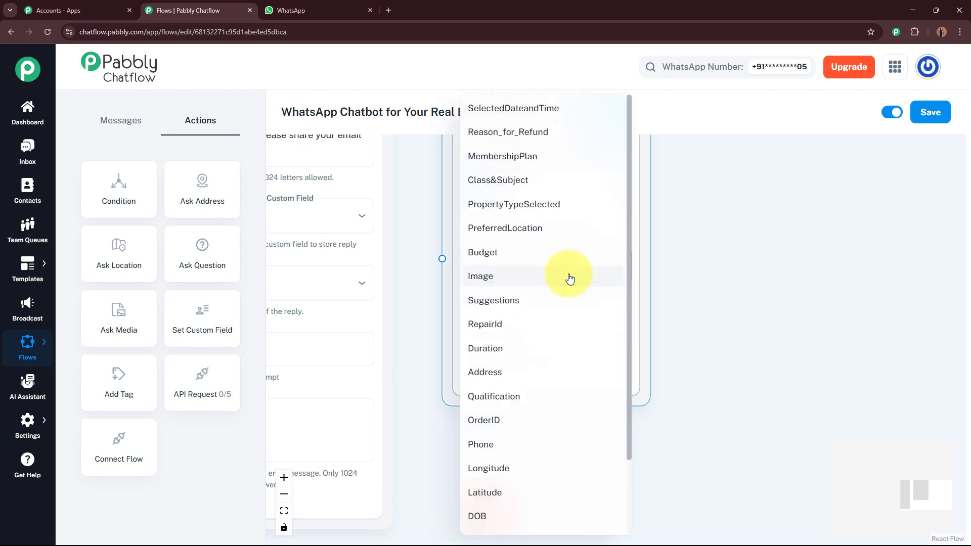
pyautogui.click(530, 211)
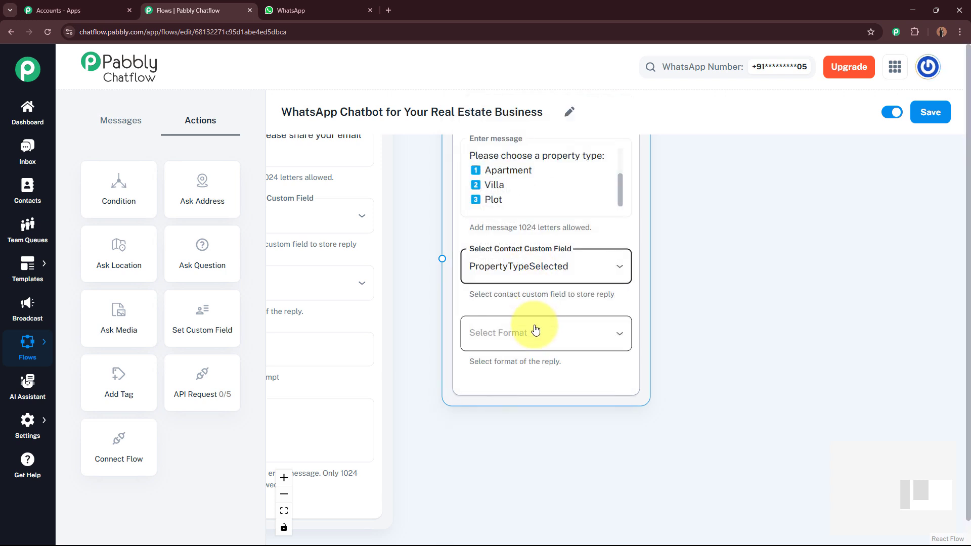
pyautogui.click(531, 331)
pyautogui.click(520, 394)
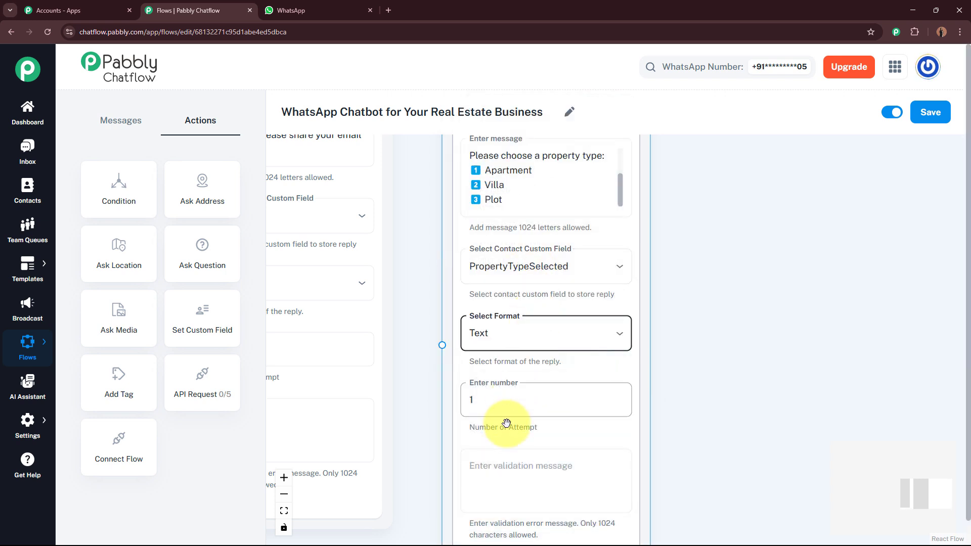
pyautogui.click(524, 468)
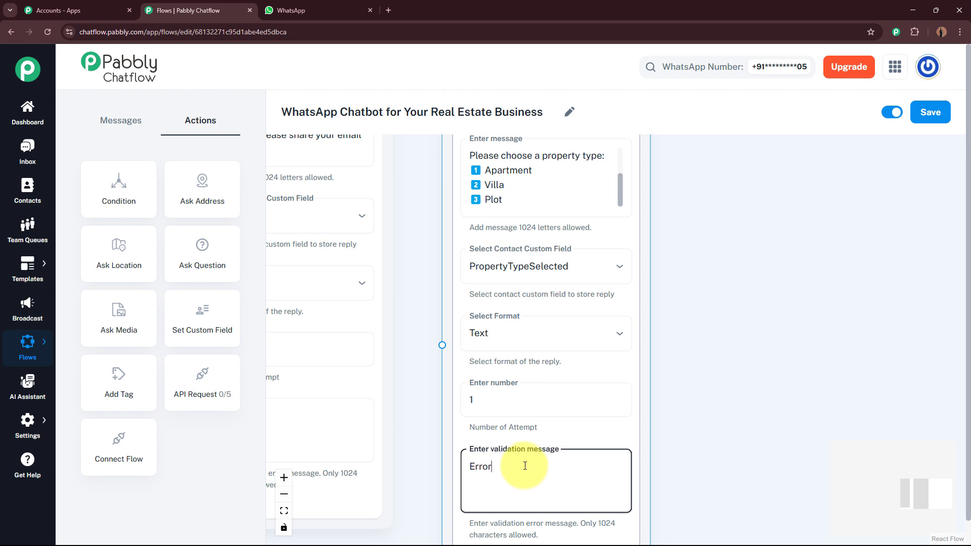
pyautogui.click(793, 325)
pyautogui.moveTo(792, 325); pyautogui.dragTo(763, 366)
pyautogui.scroll(-3, 763, 366)
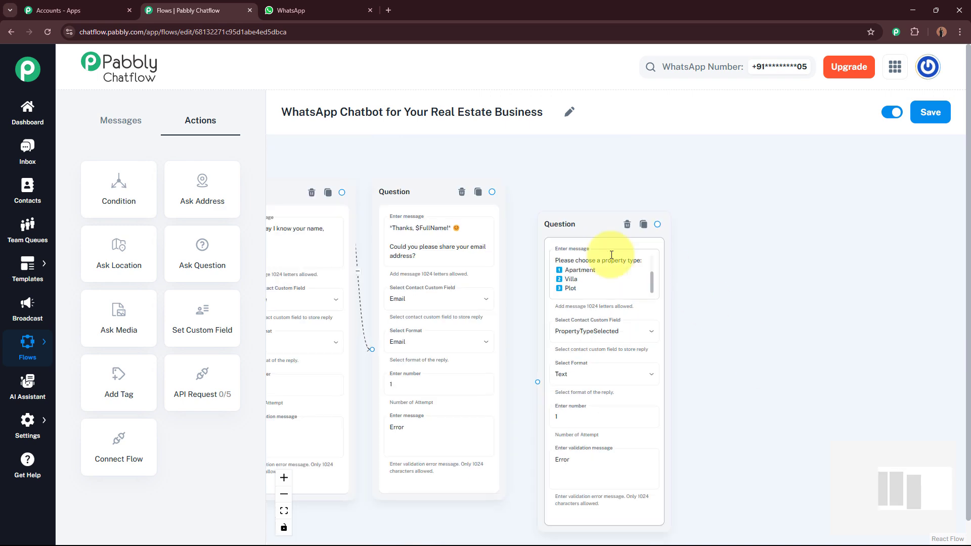
pyautogui.moveTo(559, 213); pyautogui.dragTo(552, 182)
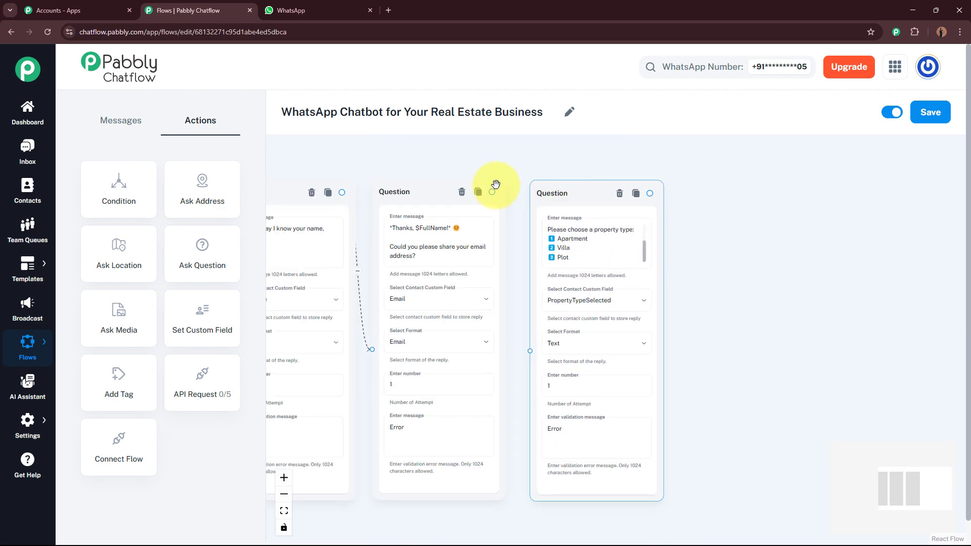
# Link the email question to the property-type question and add a location question with the pasted message.
pyautogui.click(489, 192)
pyautogui.moveTo(492, 194); pyautogui.dragTo(529, 349)
pyautogui.moveTo(210, 252); pyautogui.dragTo(764, 269)
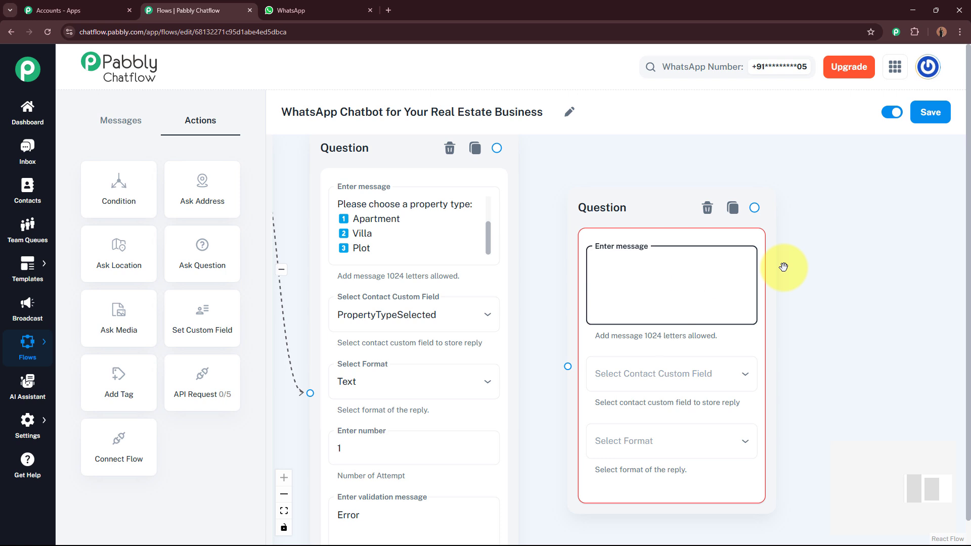
pyautogui.write('Nice choice! 📍  Please enter your preferred location or city.')
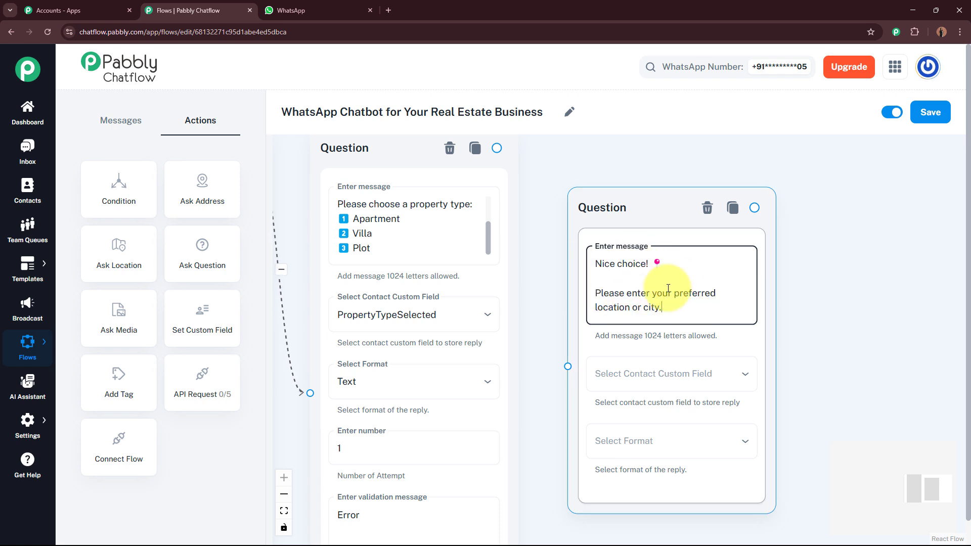
# Save location replies to PreferredLocation as Text with 'Error', link it after property-type, and add an empty question.
pyautogui.click(678, 373)
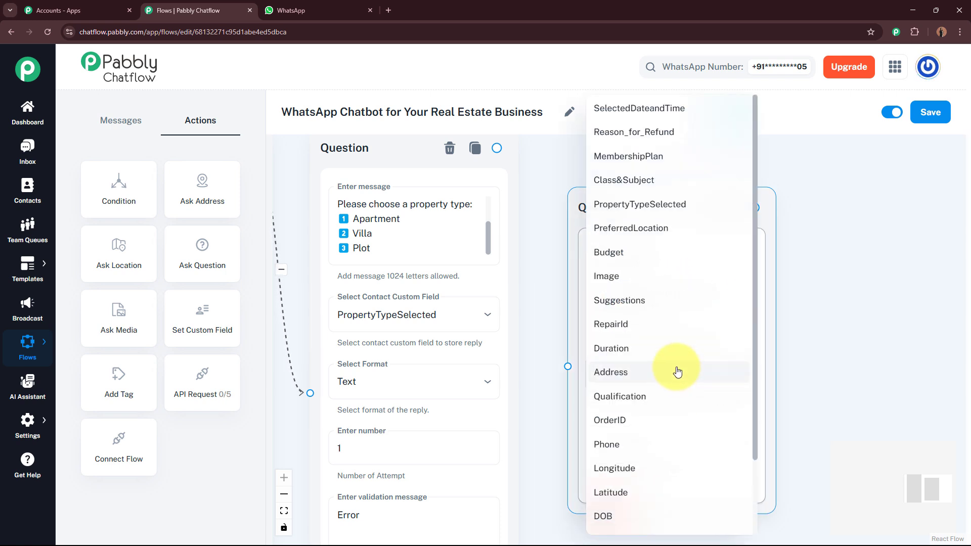
pyautogui.click(642, 229)
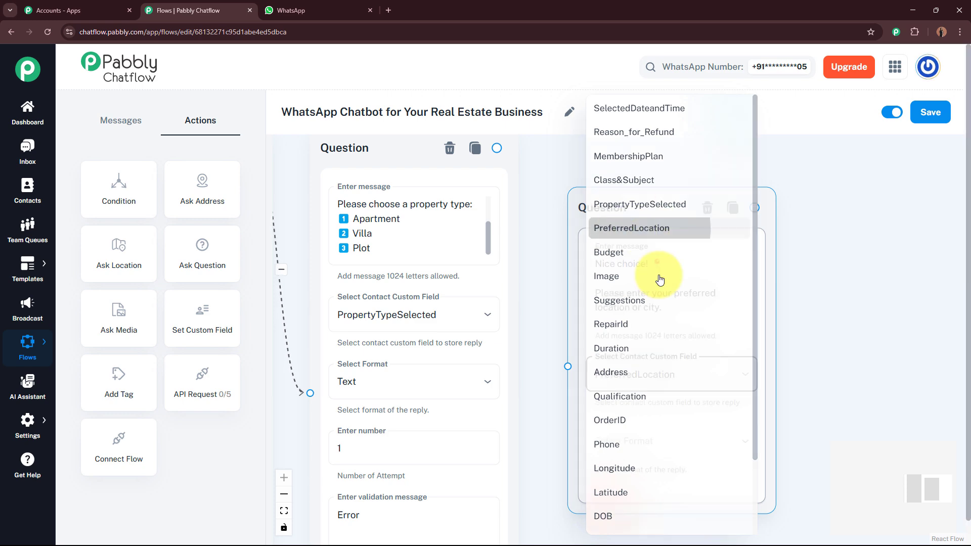
pyautogui.click(671, 450)
pyautogui.click(641, 405)
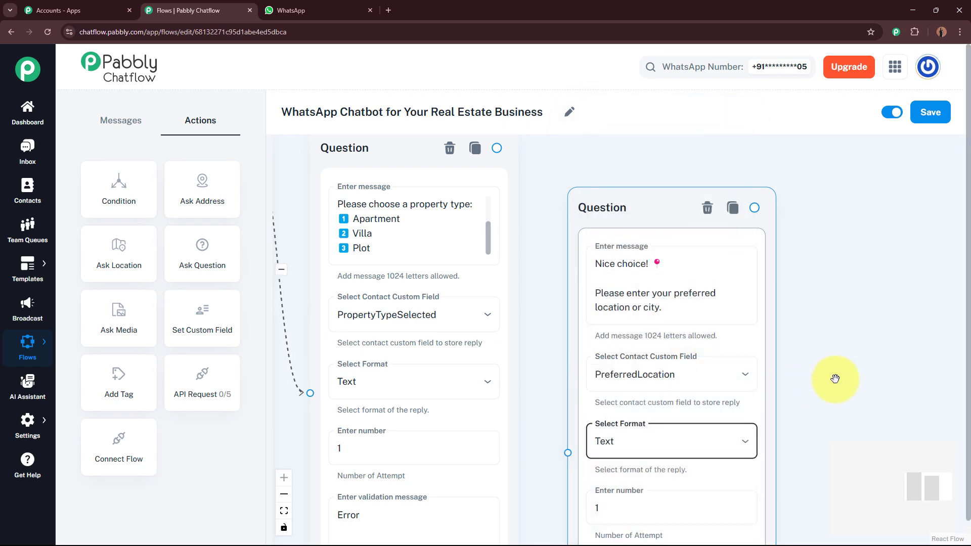
pyautogui.moveTo(834, 380); pyautogui.dragTo(788, 257)
pyautogui.click(665, 432)
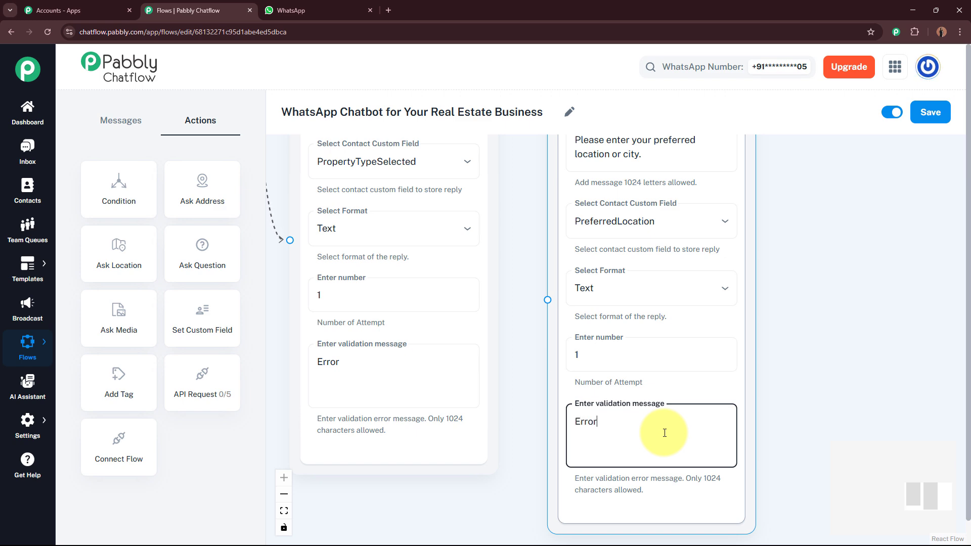
pyautogui.scroll(-5, 804, 334)
pyautogui.scroll(3, 797, 375)
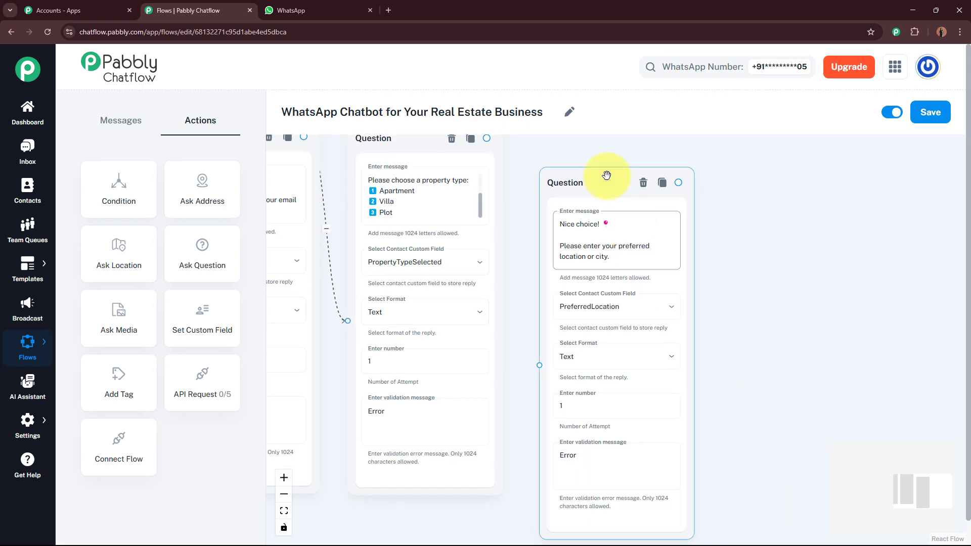
pyautogui.moveTo(606, 175)
pyautogui.mouseDown()
pyautogui.moveTo(609, 154)
pyautogui.moveTo(588, 193)
pyautogui.moveTo(594, 186)
pyautogui.mouseUp()
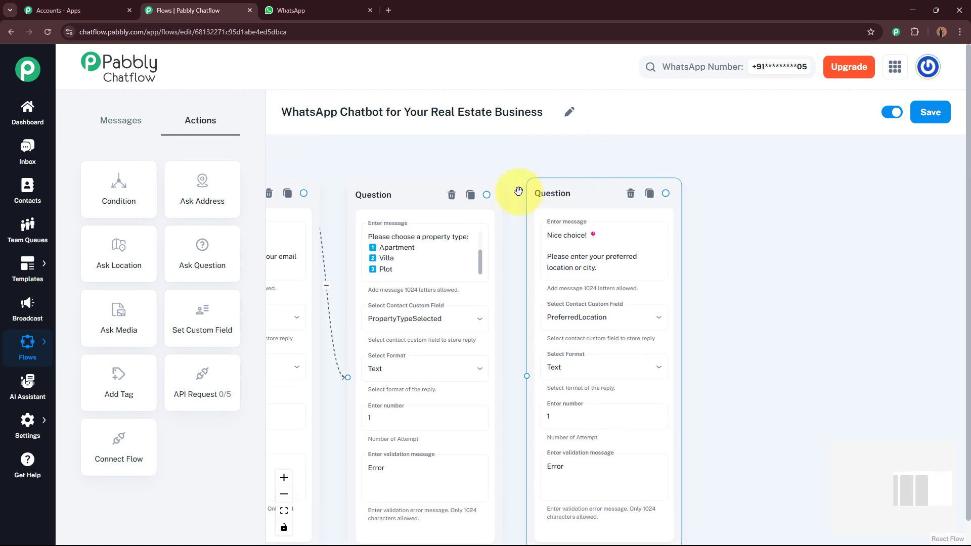
pyautogui.moveTo(487, 194); pyautogui.dragTo(526, 375)
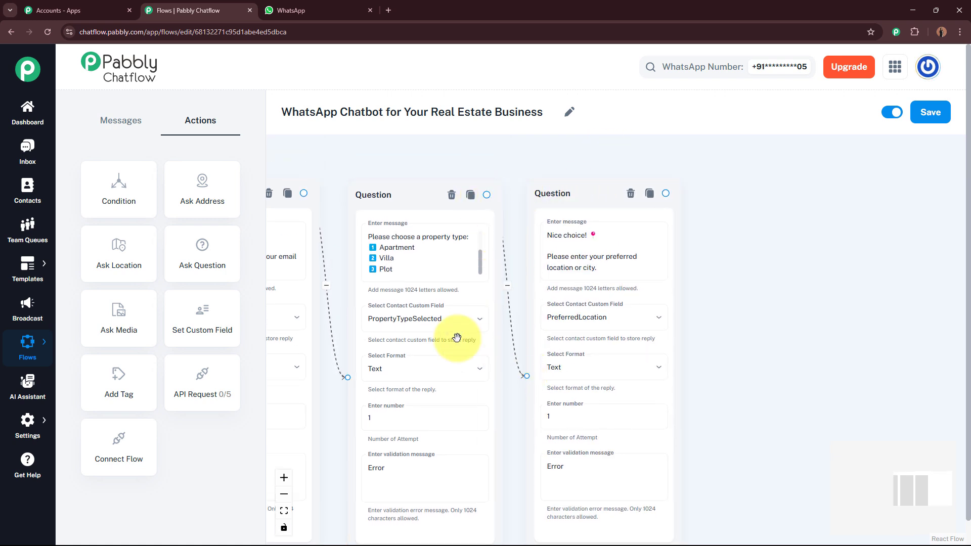
pyautogui.moveTo(204, 263); pyautogui.dragTo(773, 304)
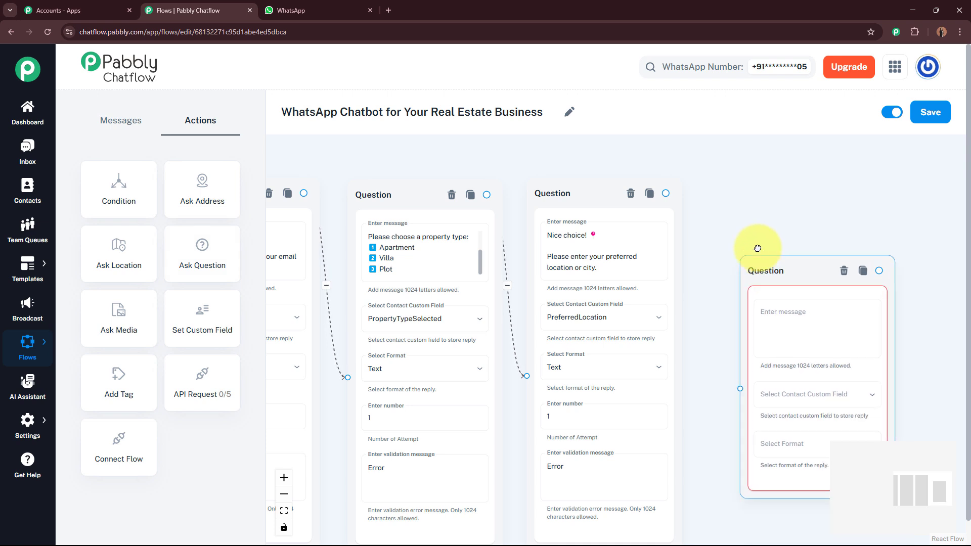
# Paste the budget question (₹20L–₹40L, ₹40L–₹70L, ₹70L and above), saving Text replies to Budget with 'Error'.
pyautogui.click(814, 280)
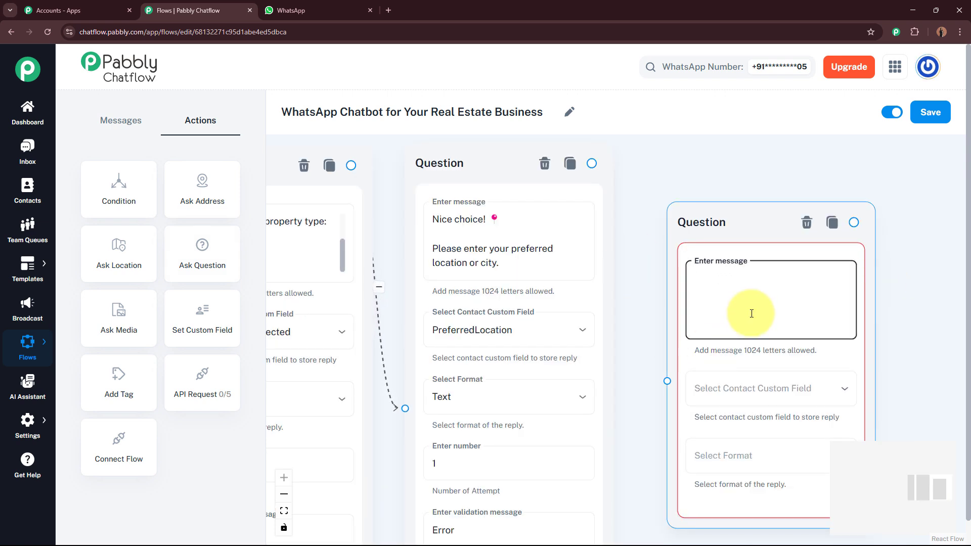
pyautogui.hotkey('ctrl', 'v')
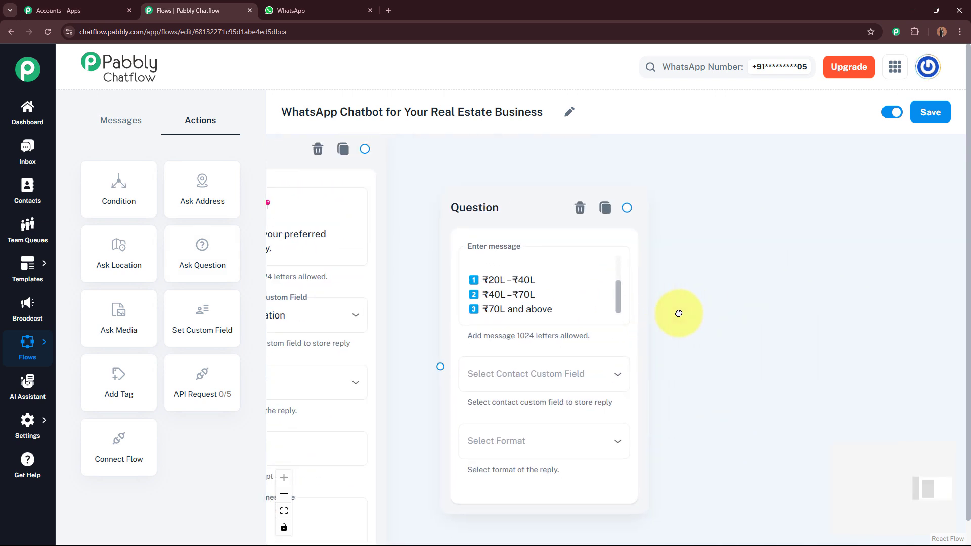
pyautogui.moveTo(619, 293)
pyautogui.mouseDown()
pyautogui.moveTo(621, 260)
pyautogui.moveTo(618, 303)
pyautogui.mouseUp()
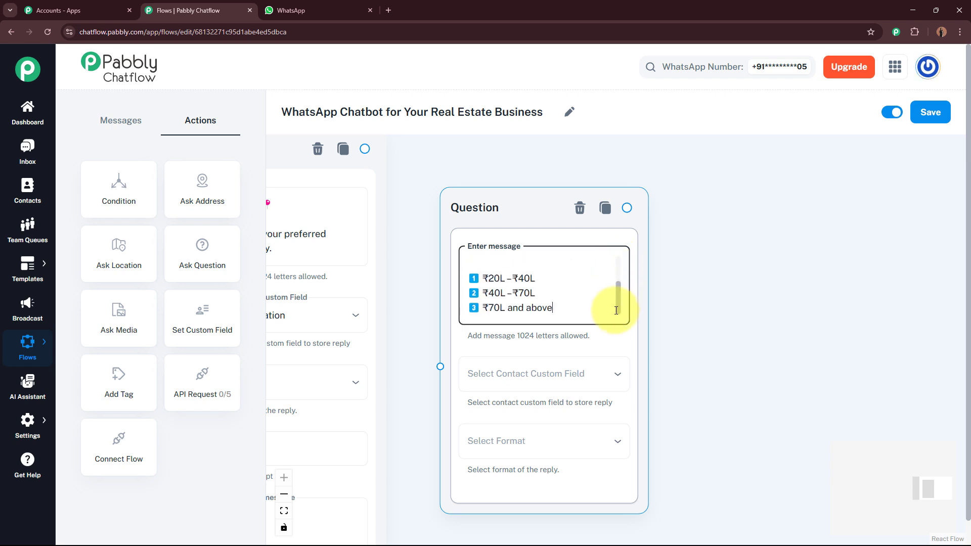
pyautogui.click(581, 373)
pyautogui.click(556, 253)
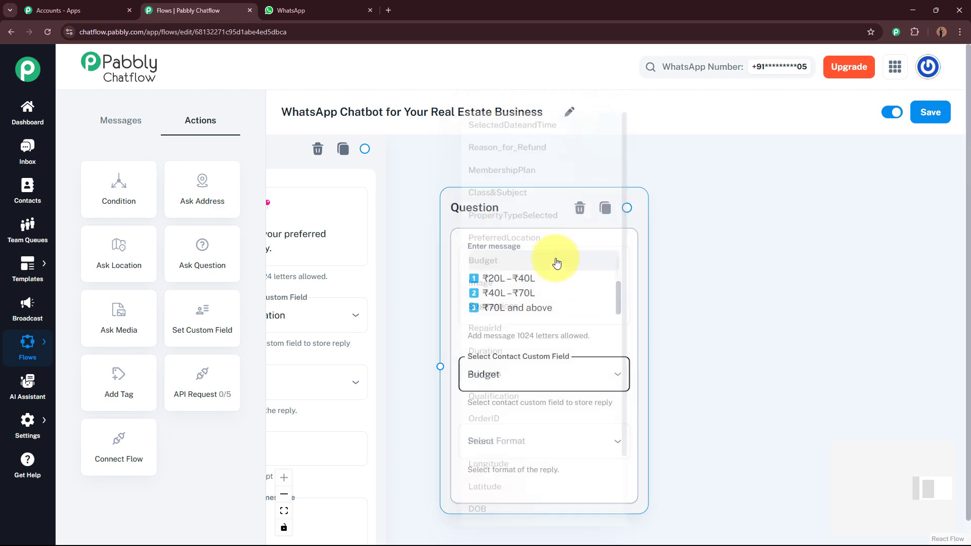
pyautogui.click(566, 443)
pyautogui.click(531, 401)
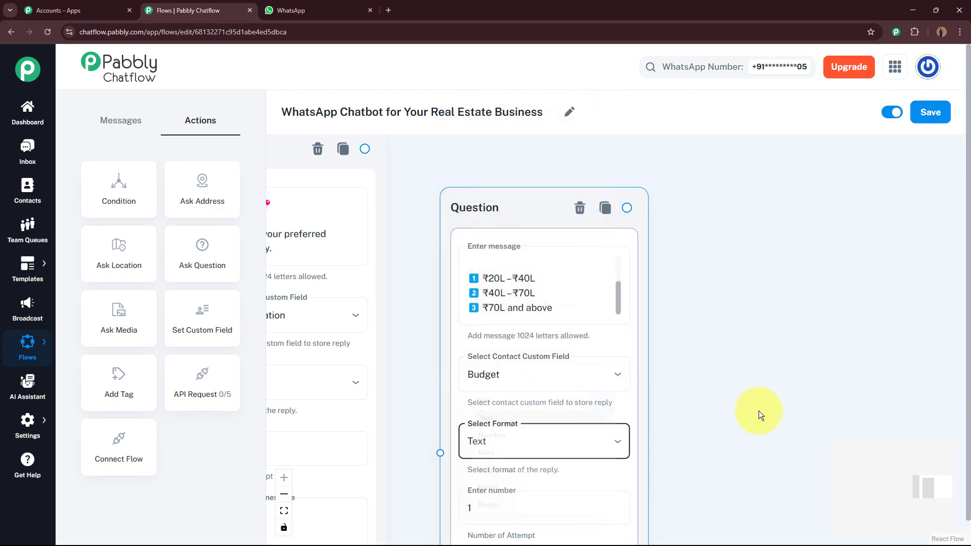
pyautogui.scroll(-3, 749, 238)
pyautogui.click(569, 453)
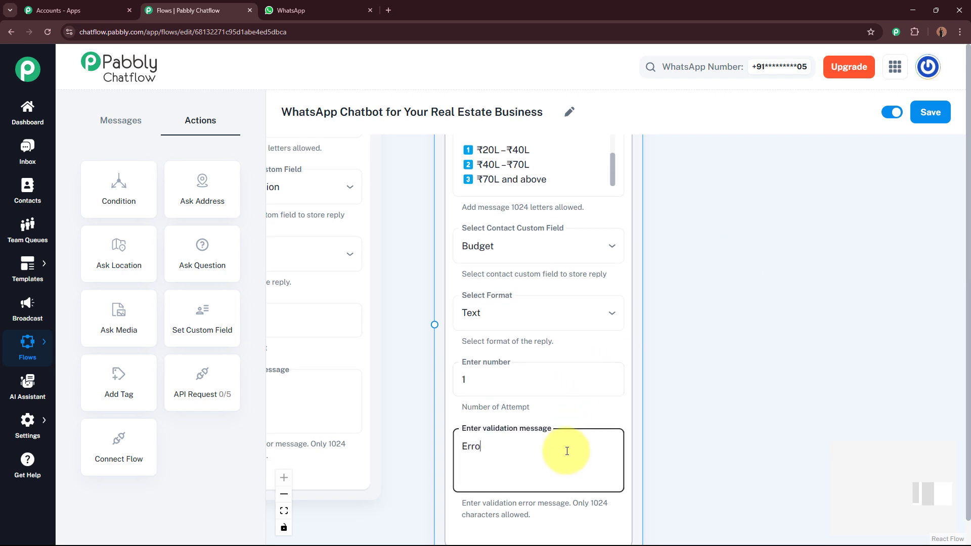
pyautogui.click(691, 404)
# Link the location question to the budget question and line the question nodes up together.
pyautogui.scroll(-5, 723, 340)
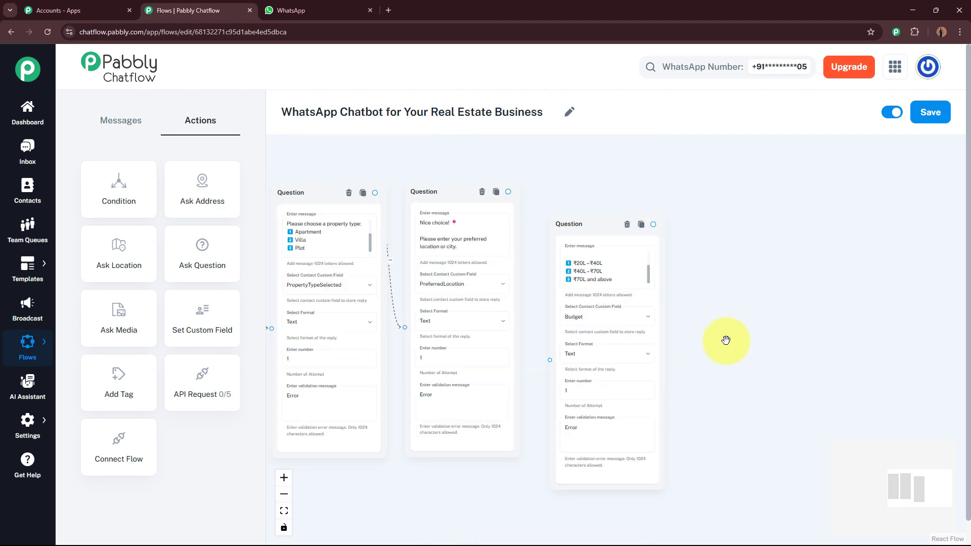
pyautogui.moveTo(596, 261); pyautogui.dragTo(591, 236)
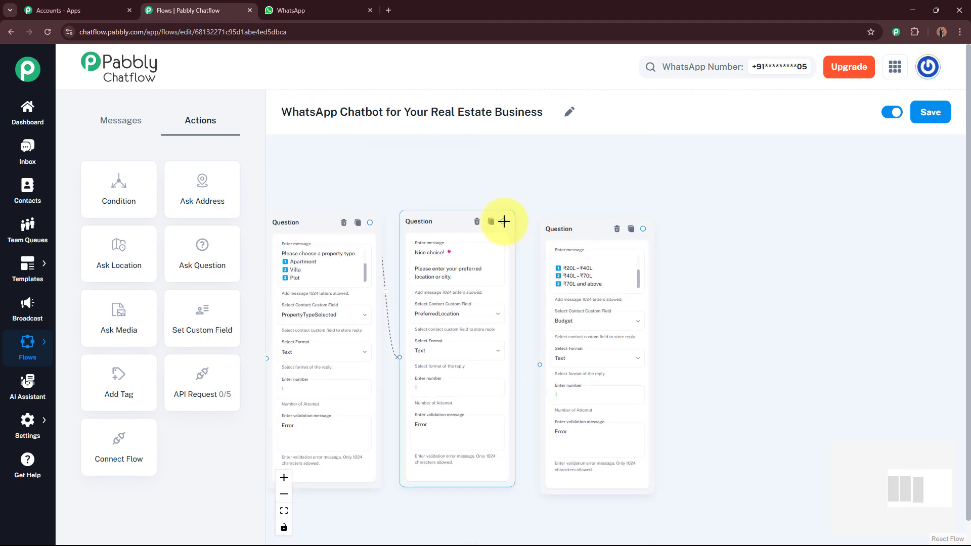
pyautogui.moveTo(682, 362); pyautogui.dragTo(838, 295)
pyautogui.scroll(-4, 652, 459)
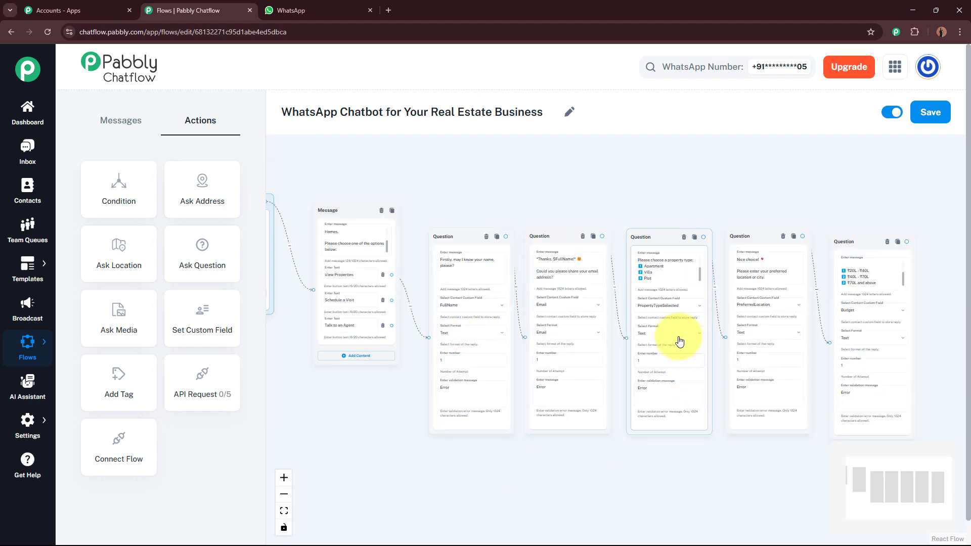
pyautogui.moveTo(750, 240); pyautogui.dragTo(746, 238)
pyautogui.click(890, 247)
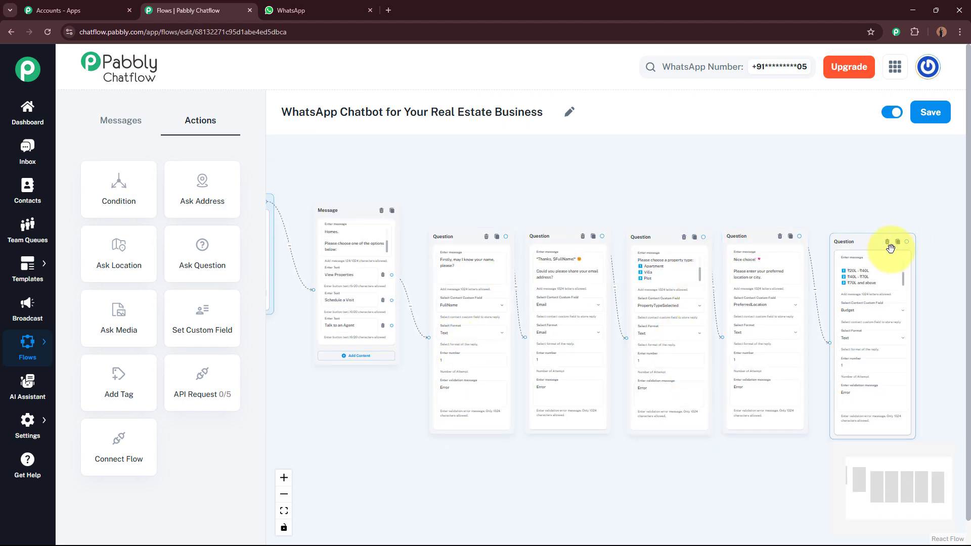
pyautogui.moveTo(872, 246); pyautogui.dragTo(650, 197)
pyautogui.scroll(3, 800, 286)
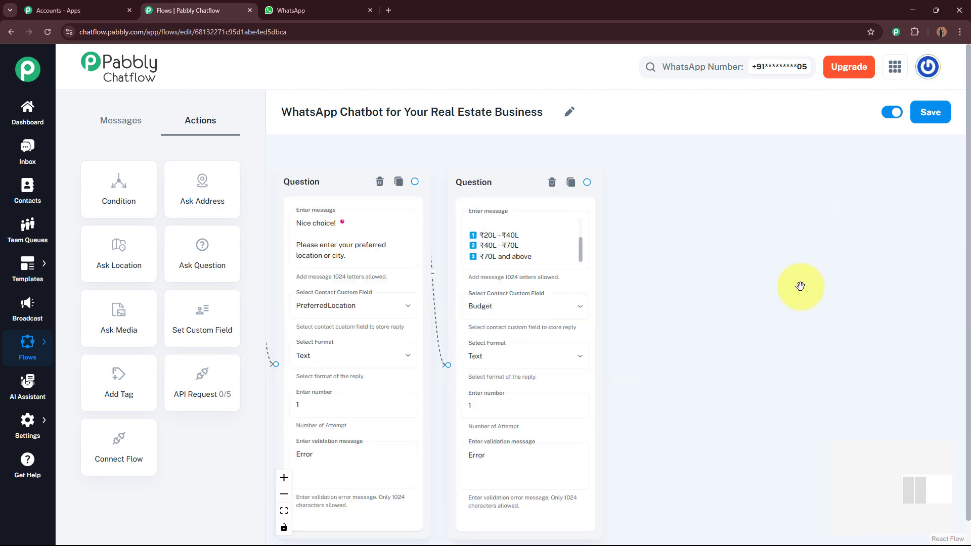
pyautogui.moveTo(768, 302); pyautogui.dragTo(640, 317)
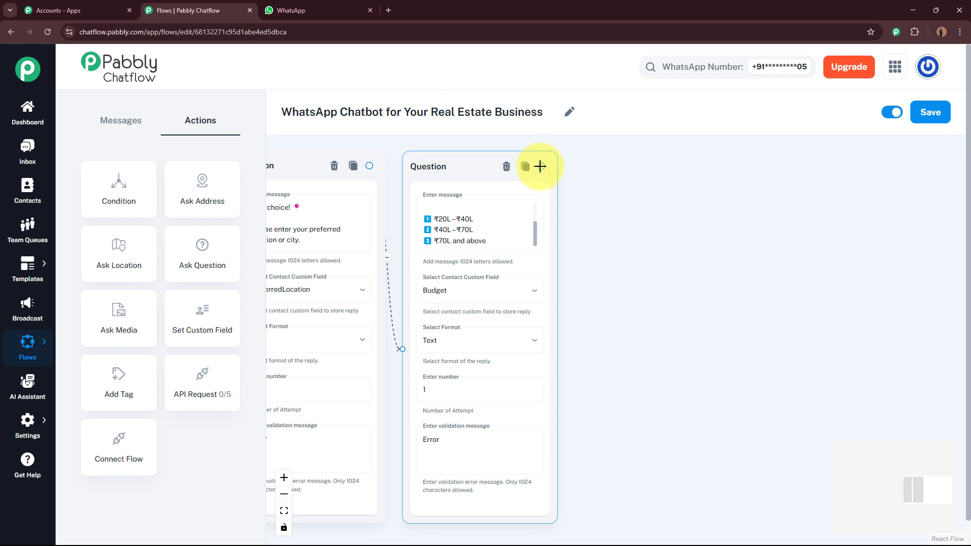
pyautogui.moveTo(683, 264); pyautogui.dragTo(682, 265)
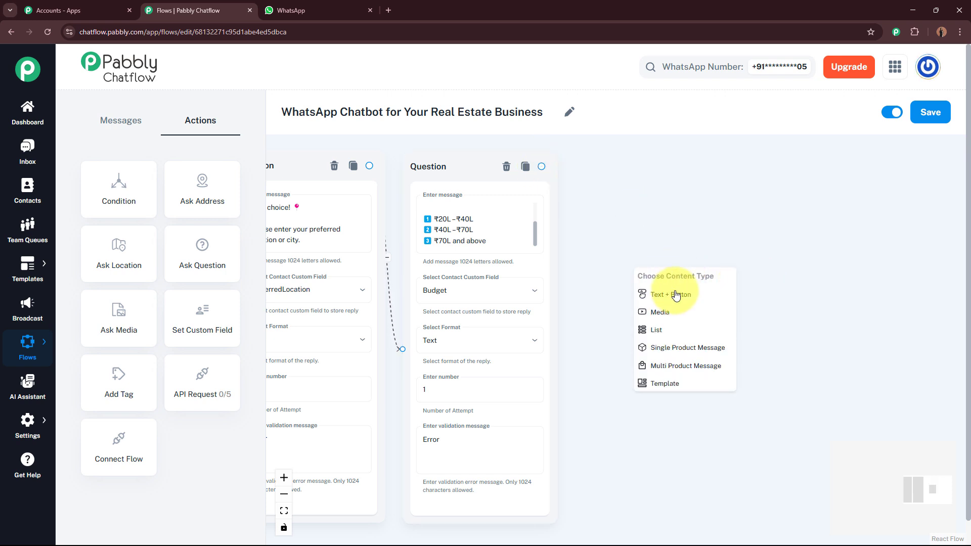
pyautogui.click(674, 297)
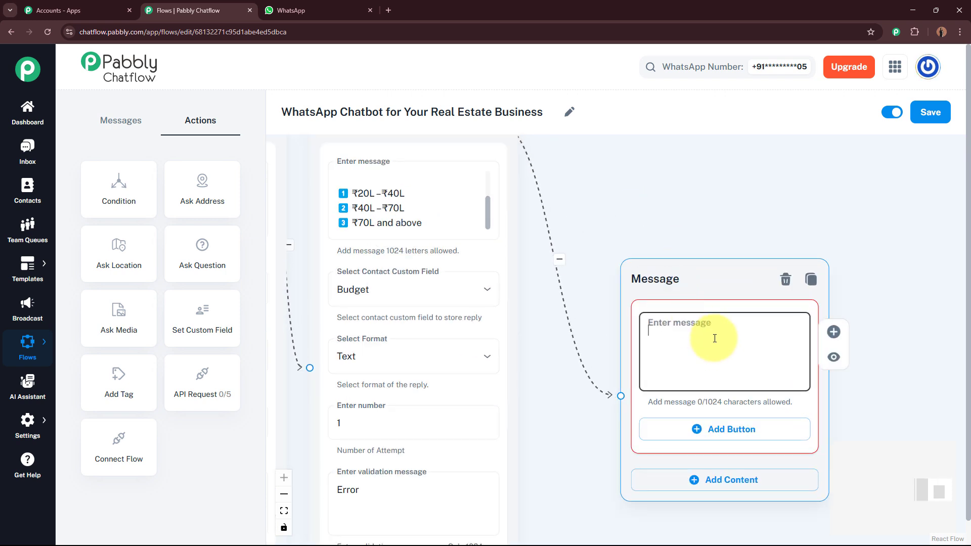
pyautogui.click(693, 280)
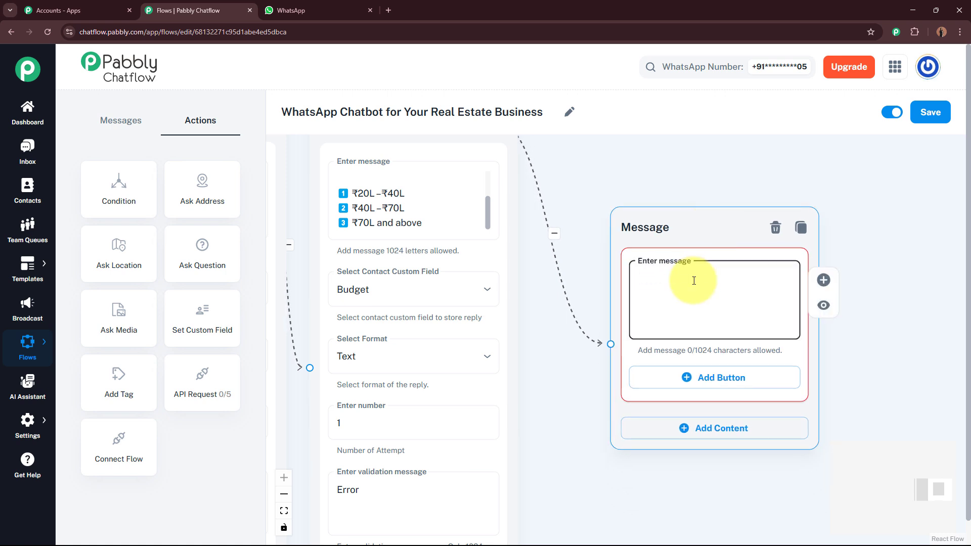
pyautogui.hotkey('ctrl', 'v')
pyautogui.scroll(5, 797, 264)
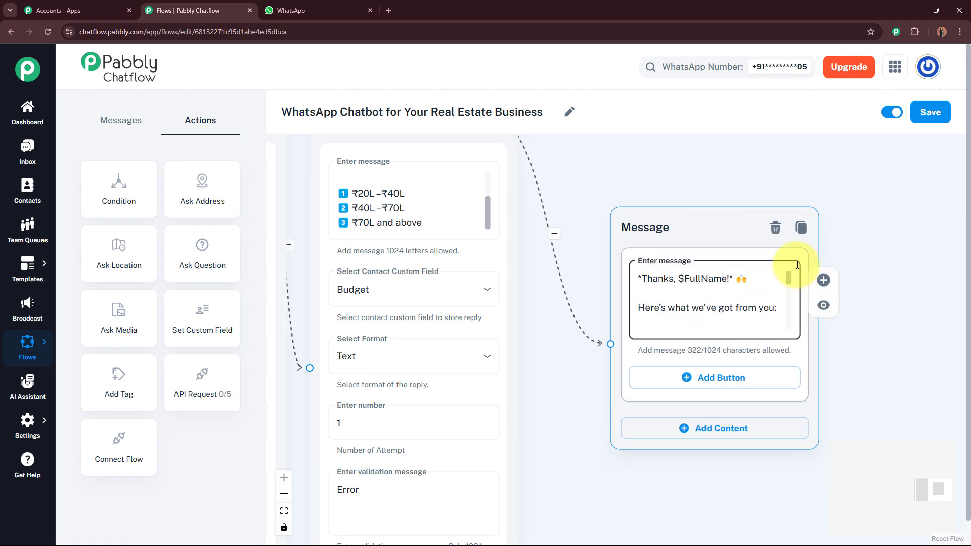
pyautogui.scroll(-3, 796, 266)
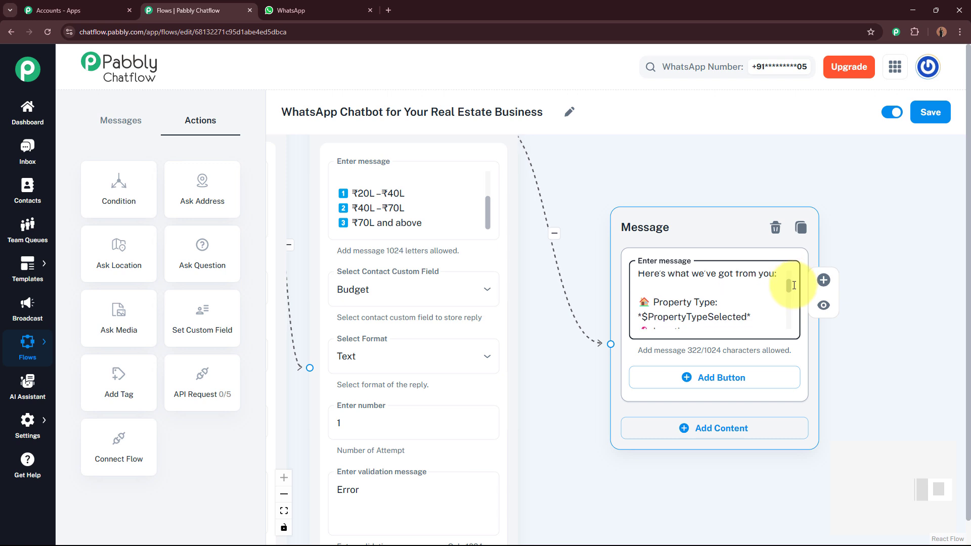
pyautogui.scroll(-2, 793, 289)
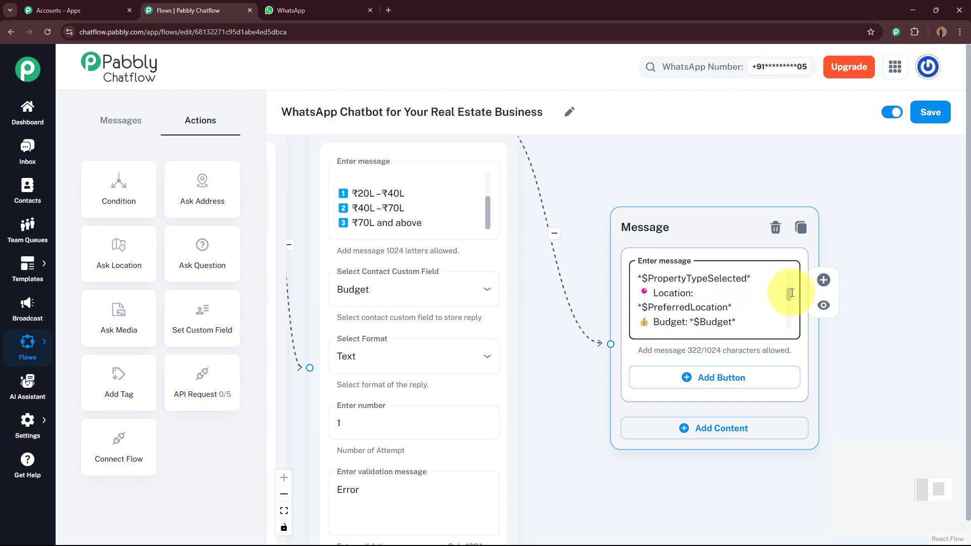
pyautogui.moveTo(791, 293); pyautogui.dragTo(787, 318)
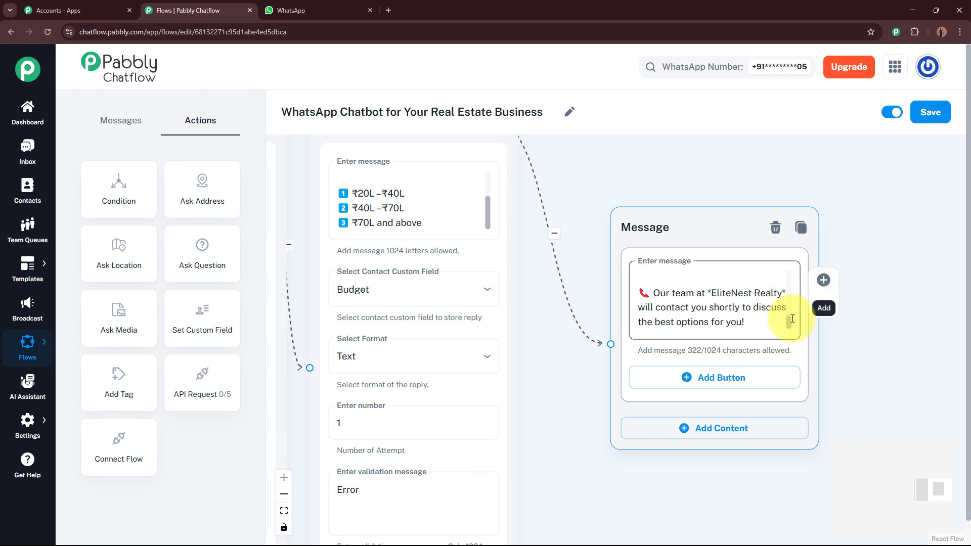
pyautogui.moveTo(789, 312)
pyautogui.mouseDown()
pyautogui.moveTo(792, 271)
pyautogui.moveTo(787, 320)
pyautogui.mouseUp()
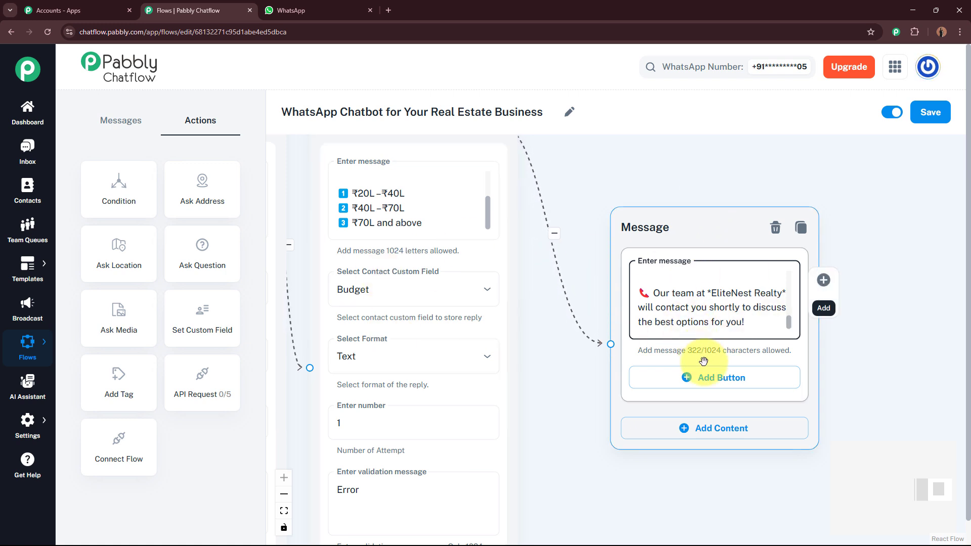
# Add a 'Contact Us!' button with a phone emoji to the summary message.
pyautogui.click(706, 386)
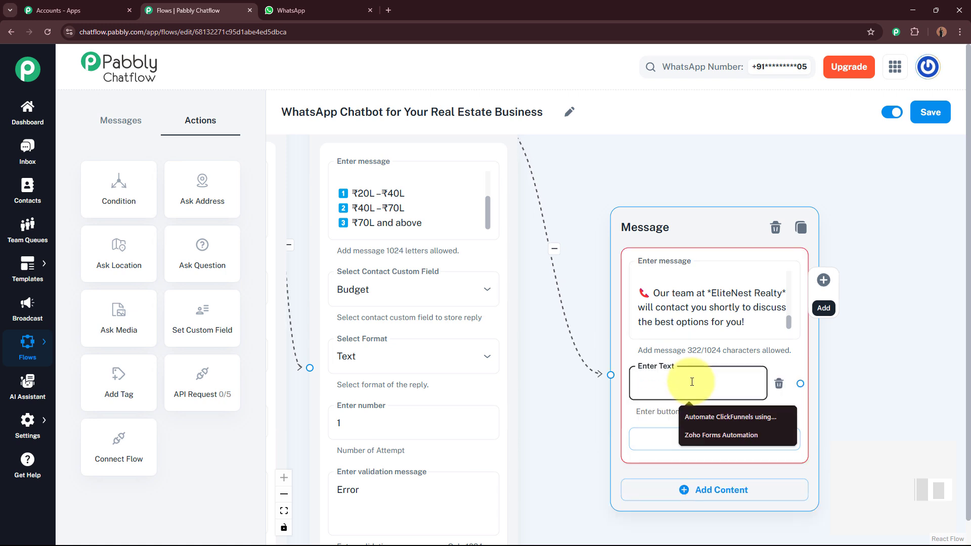
pyautogui.write('Co')
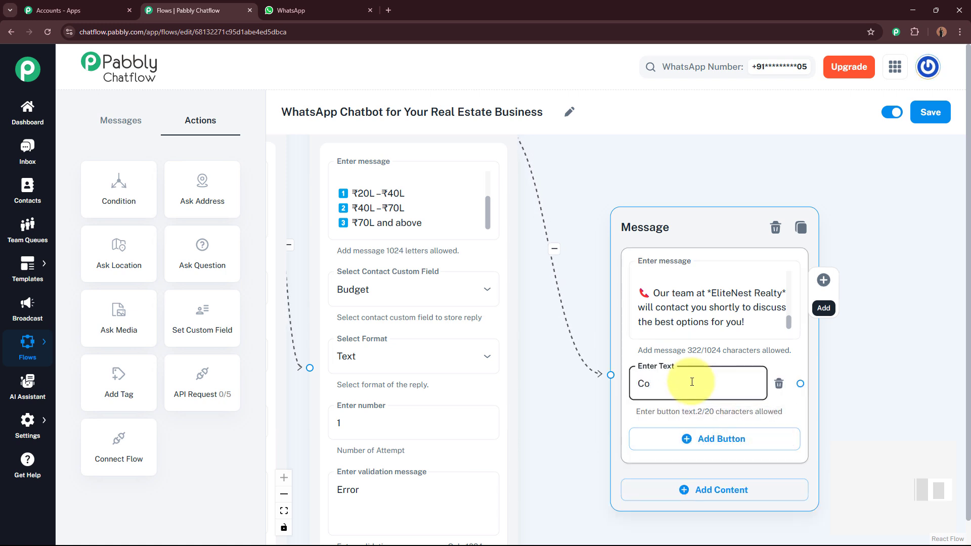
pyautogui.write('ntact Us!')
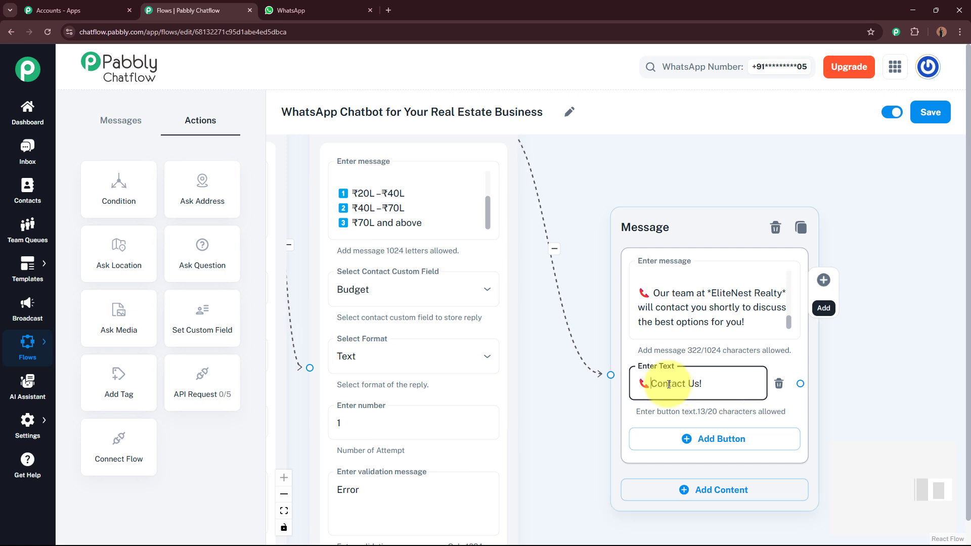
pyautogui.press('Home')
pyautogui.write('📞')
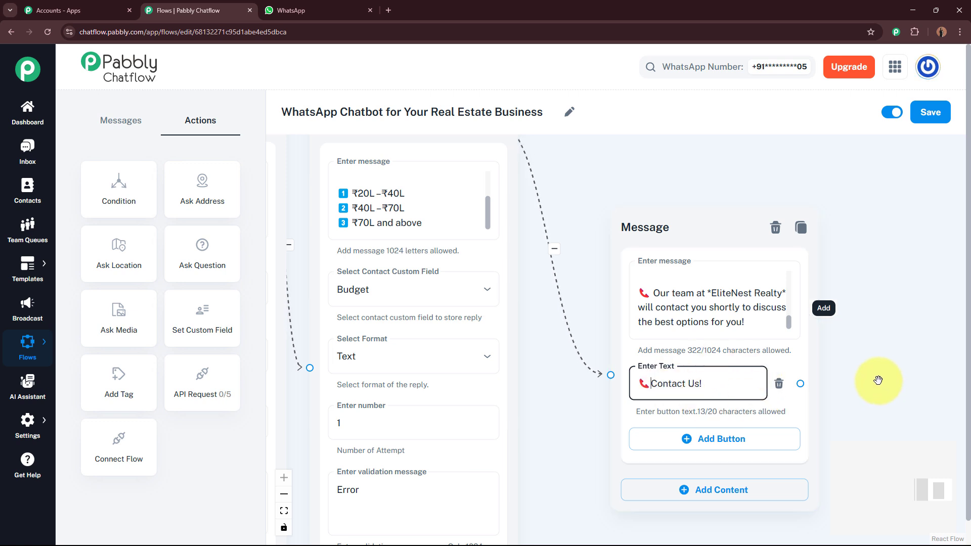
pyautogui.moveTo(877, 380); pyautogui.dragTo(789, 330)
# From the Contact Us! button, create a Text + Button node holding the pasted thank-you message.
pyautogui.moveTo(502, 301); pyautogui.dragTo(736, 273)
pyautogui.click(757, 377)
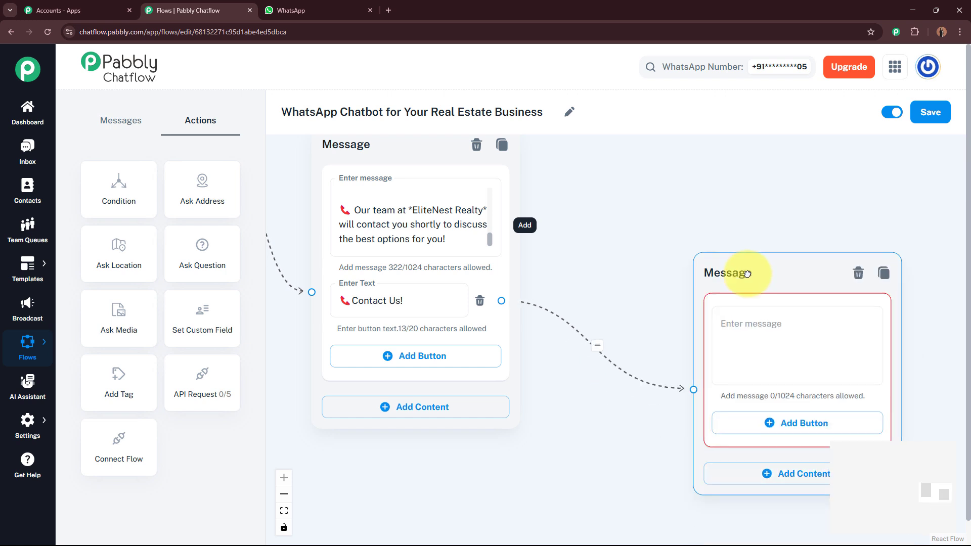
pyautogui.click(758, 321)
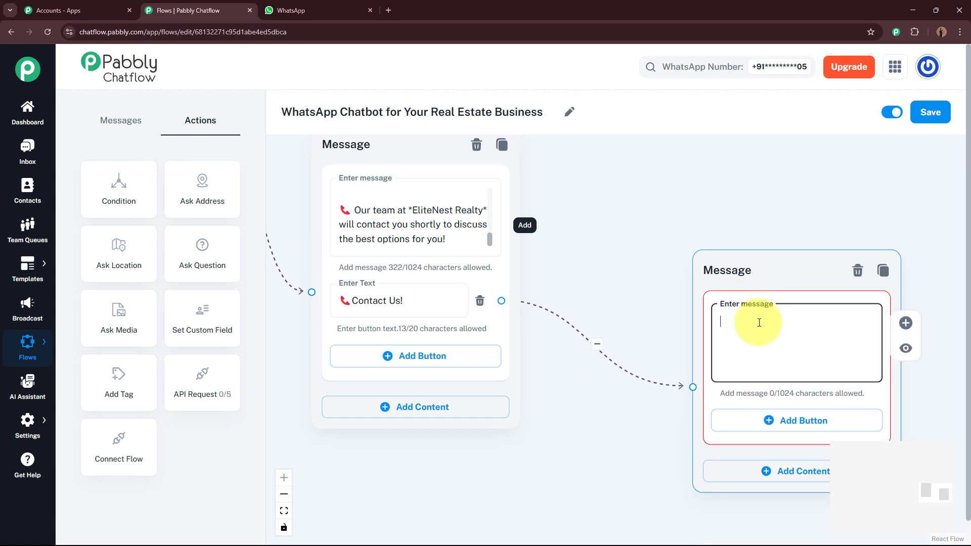
pyautogui.hotkey('ctrl', 'v')
pyautogui.moveTo(678, 347); pyautogui.dragTo(683, 284)
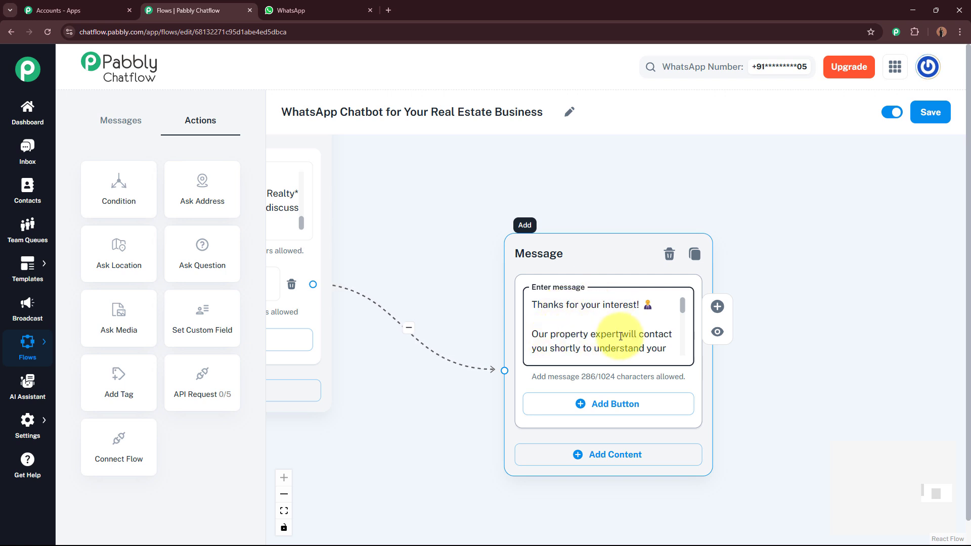
pyautogui.moveTo(683, 308); pyautogui.dragTo(680, 354)
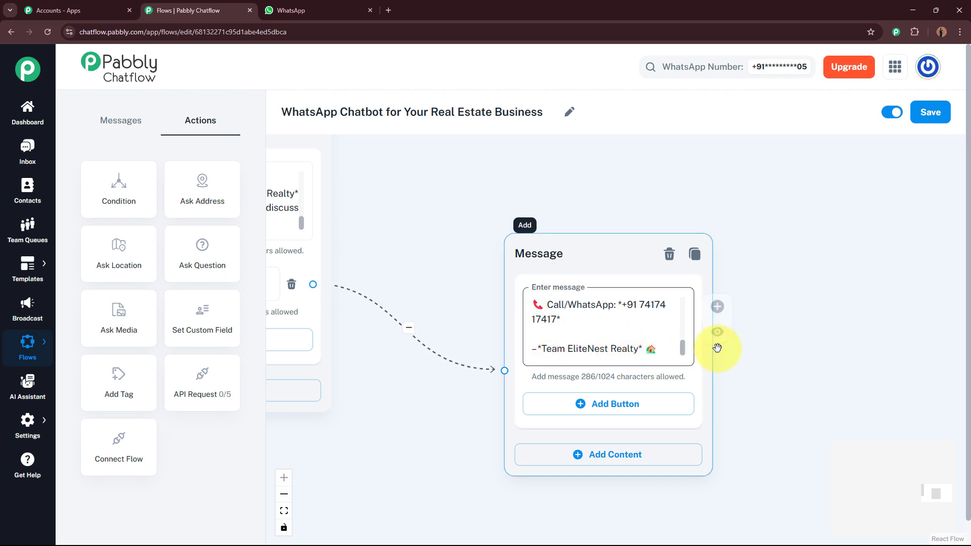
pyautogui.moveTo(682, 348); pyautogui.dragTo(680, 297)
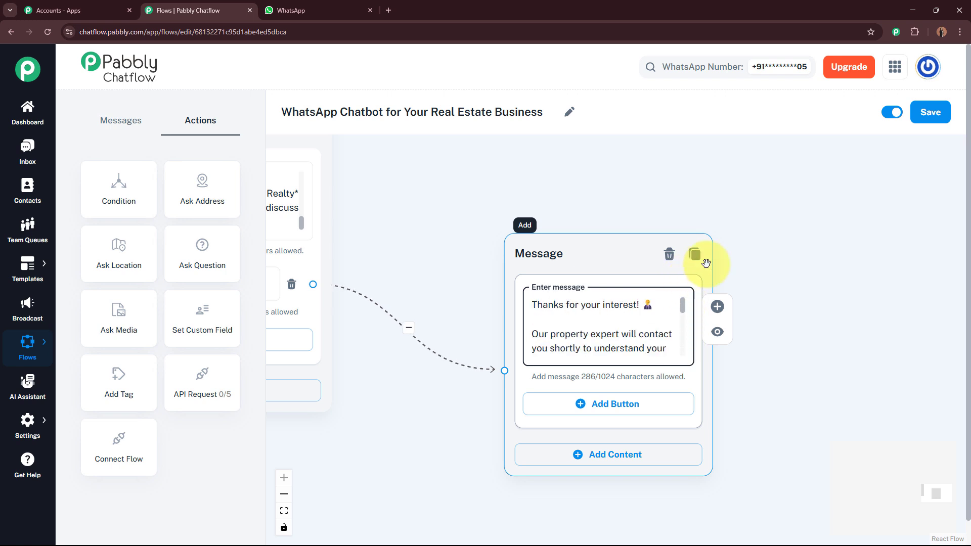
# Give the thank-you message a 'Back To Main Menu' button.
pyautogui.moveTo(764, 210); pyautogui.dragTo(867, 192)
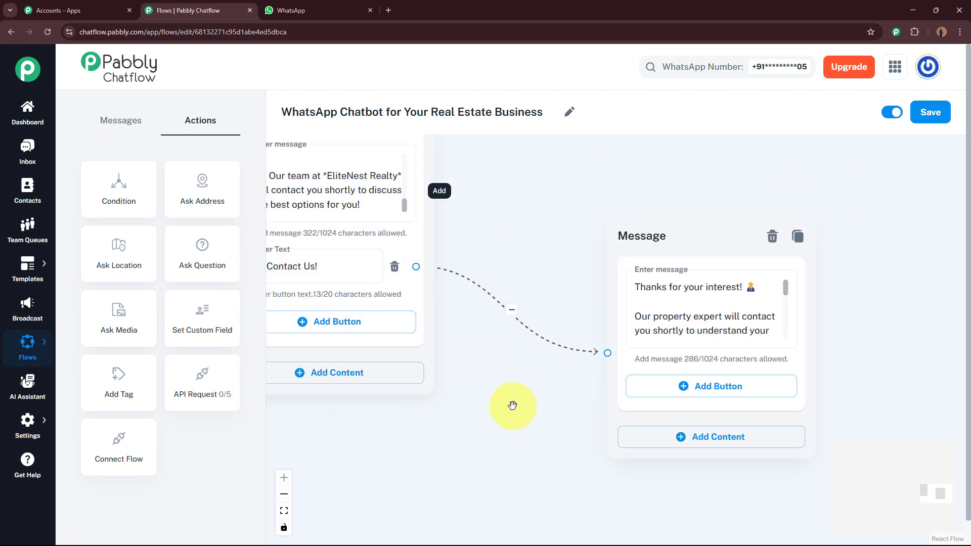
pyautogui.moveTo(512, 388); pyautogui.dragTo(467, 311)
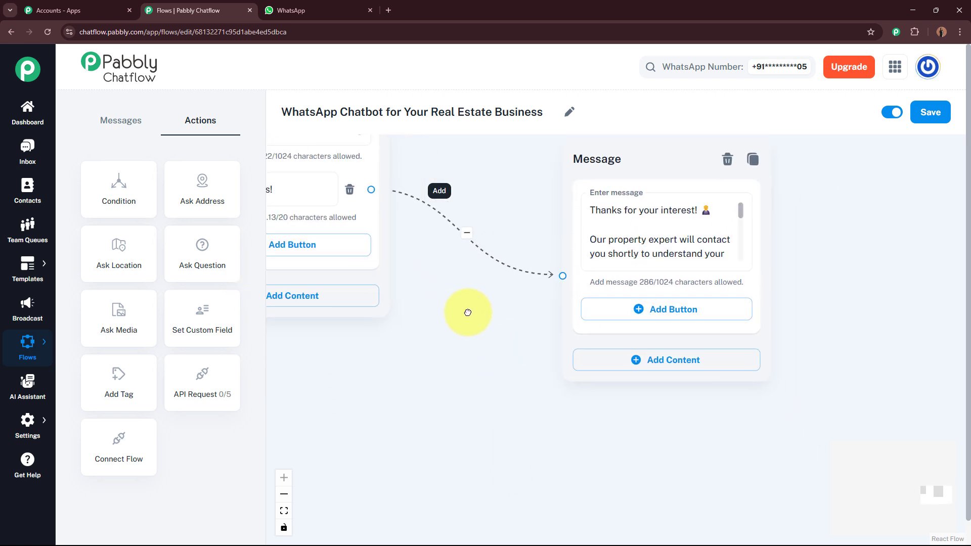
pyautogui.click(662, 313)
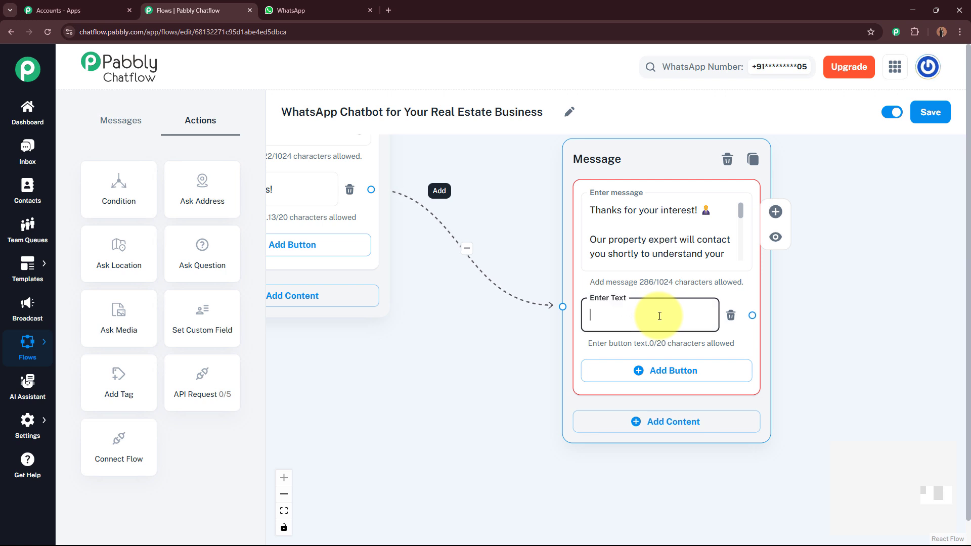
pyautogui.write('Back To Main Menu')
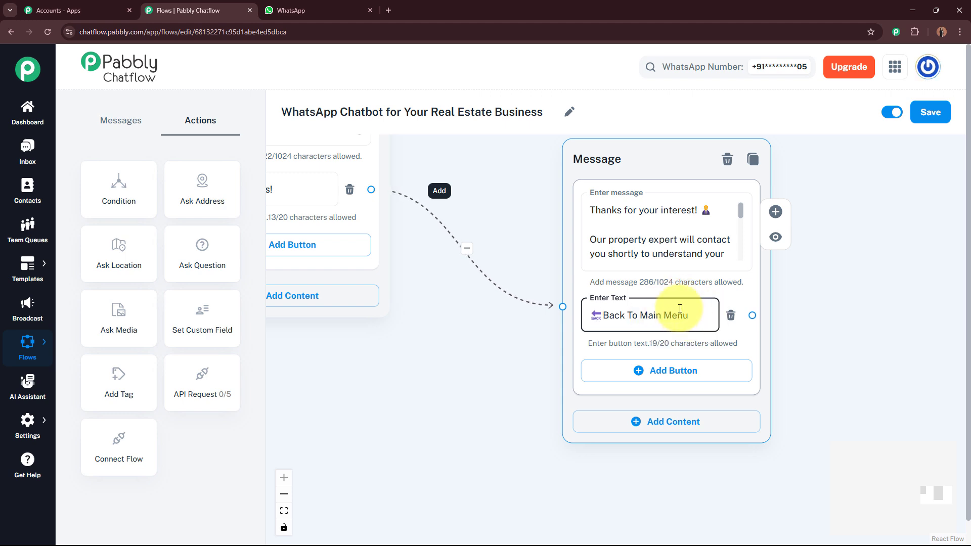
pyautogui.scroll(-5, 718, 365)
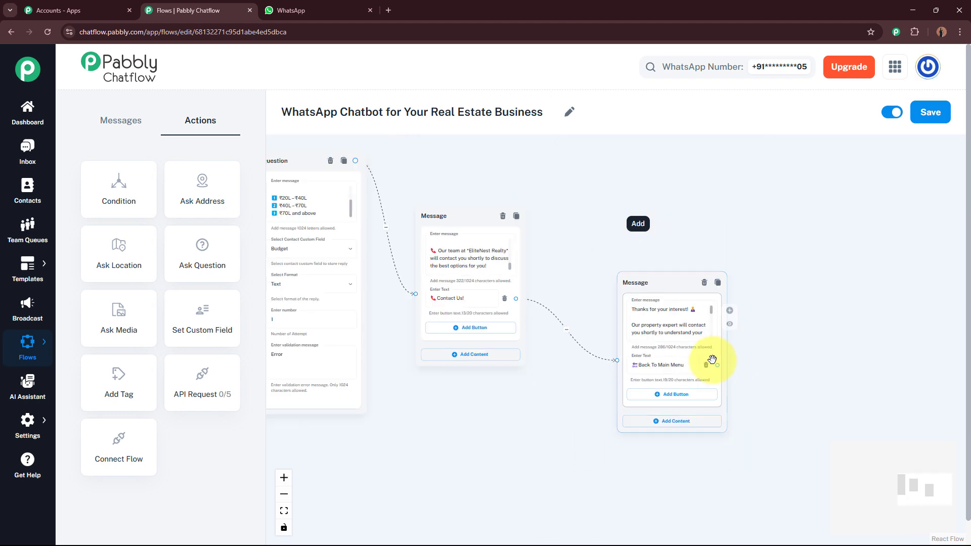
# Link Back To Main Menu back to the welcome message, then survey the whole flow.
pyautogui.moveTo(718, 365); pyautogui.dragTo(409, 234)
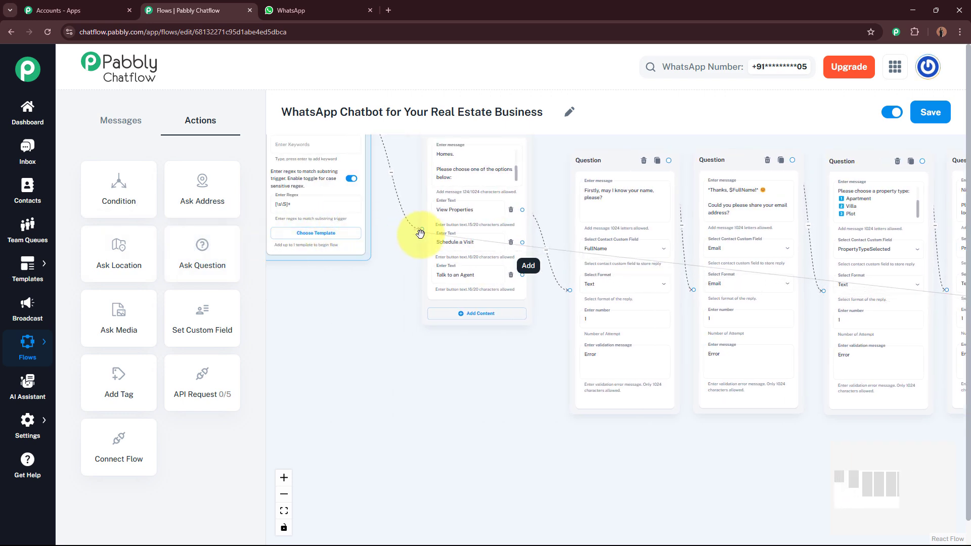
pyautogui.moveTo(509, 389); pyautogui.dragTo(464, 395)
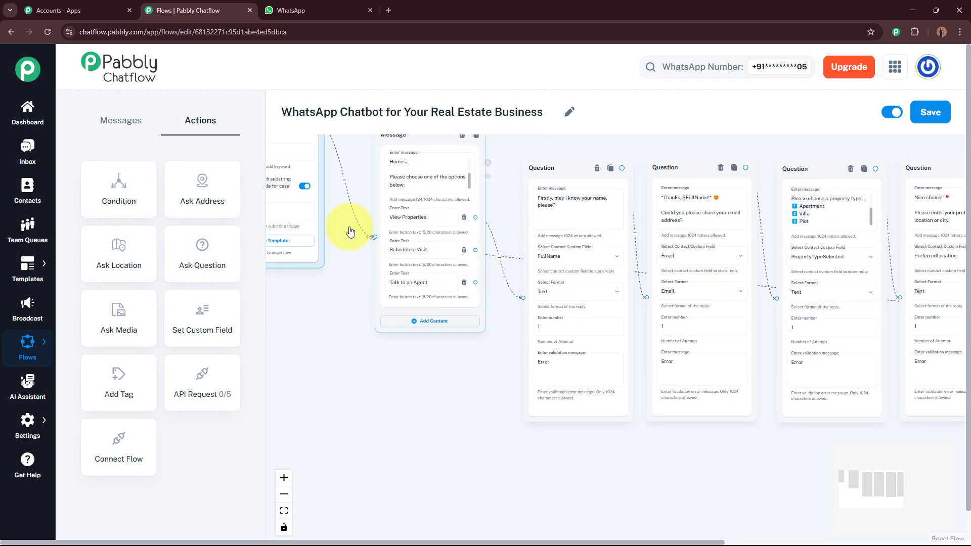
pyautogui.moveTo(438, 428); pyautogui.dragTo(351, 385)
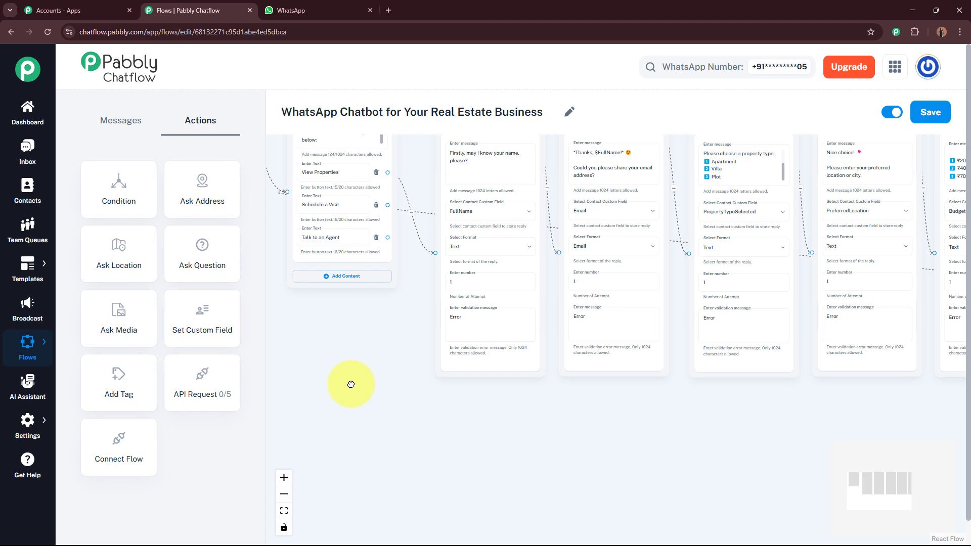
pyautogui.moveTo(790, 439); pyautogui.dragTo(451, 410)
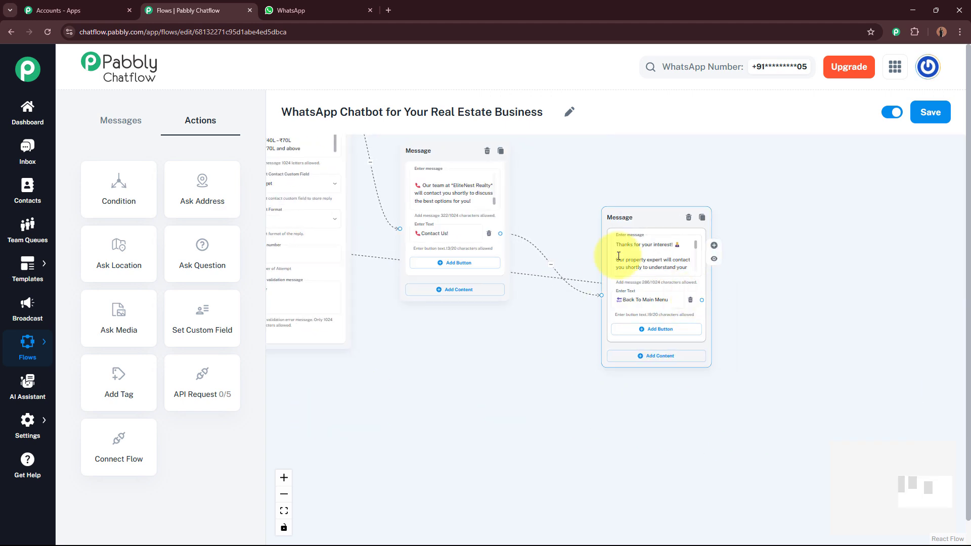
pyautogui.moveTo(493, 356); pyautogui.dragTo(470, 412)
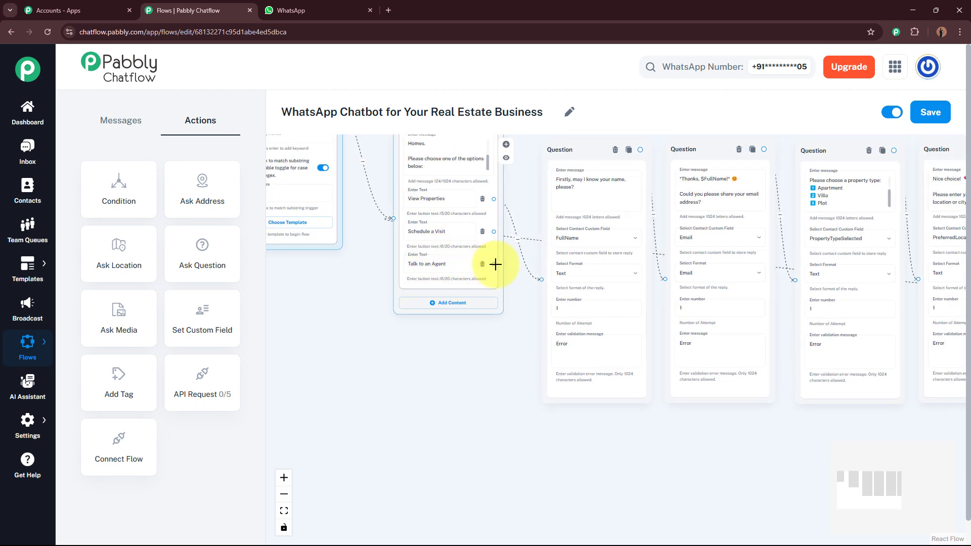
pyautogui.moveTo(492, 263); pyautogui.dragTo(687, 378)
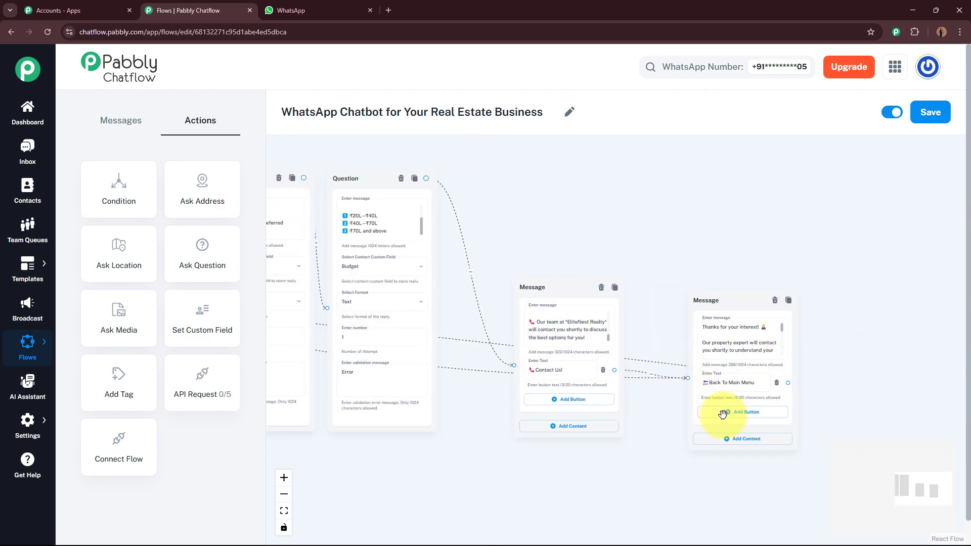
pyautogui.moveTo(547, 489); pyautogui.dragTo(855, 427)
pyautogui.moveTo(556, 404); pyautogui.dragTo(827, 416)
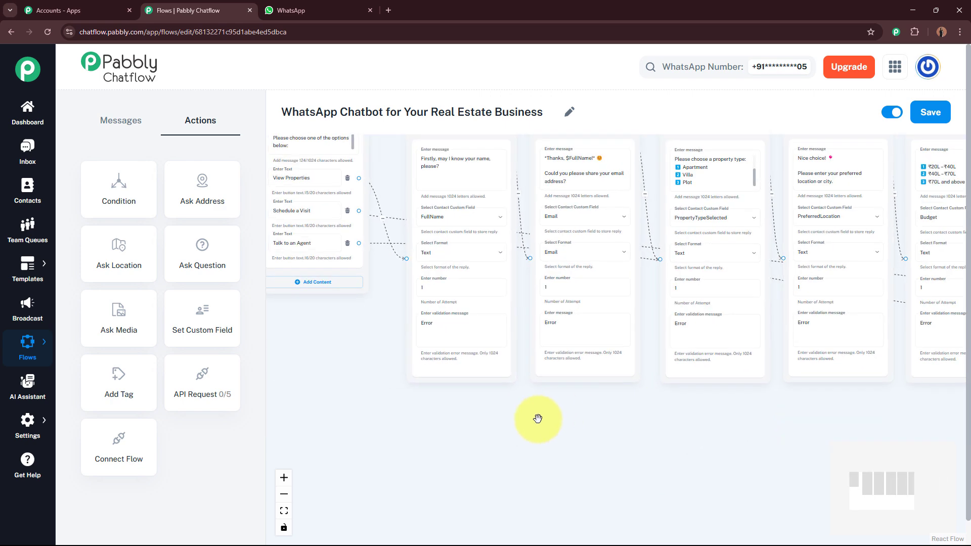
pyautogui.moveTo(538, 419); pyautogui.dragTo(688, 446)
pyautogui.moveTo(552, 438); pyautogui.dragTo(394, 384)
pyautogui.moveTo(834, 437); pyautogui.dragTo(455, 384)
pyautogui.moveTo(859, 402); pyautogui.dragTo(537, 410)
pyautogui.scroll(3, 677, 226)
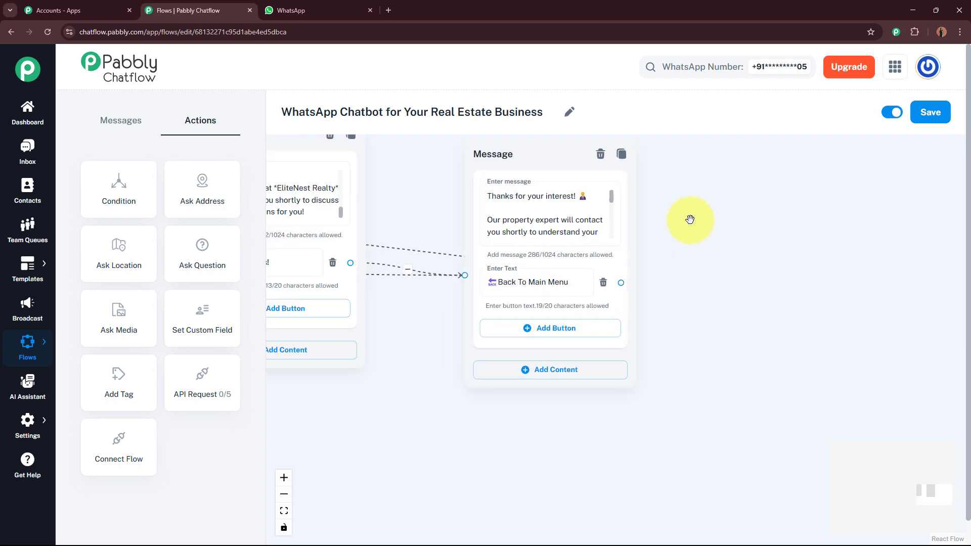
pyautogui.moveTo(605, 251)
pyautogui.mouseDown()
pyautogui.moveTo(602, 288)
pyautogui.moveTo(607, 242)
pyautogui.mouseUp()
pyautogui.scroll(-5, 762, 273)
pyautogui.moveTo(515, 397); pyautogui.dragTo(602, 412)
# Line up the Email, property-type, PreferredLocation and Budget question nodes in one row.
pyautogui.moveTo(424, 201)
pyautogui.mouseDown()
pyautogui.moveTo(427, 147)
pyautogui.moveTo(422, 197)
pyautogui.mouseUp()
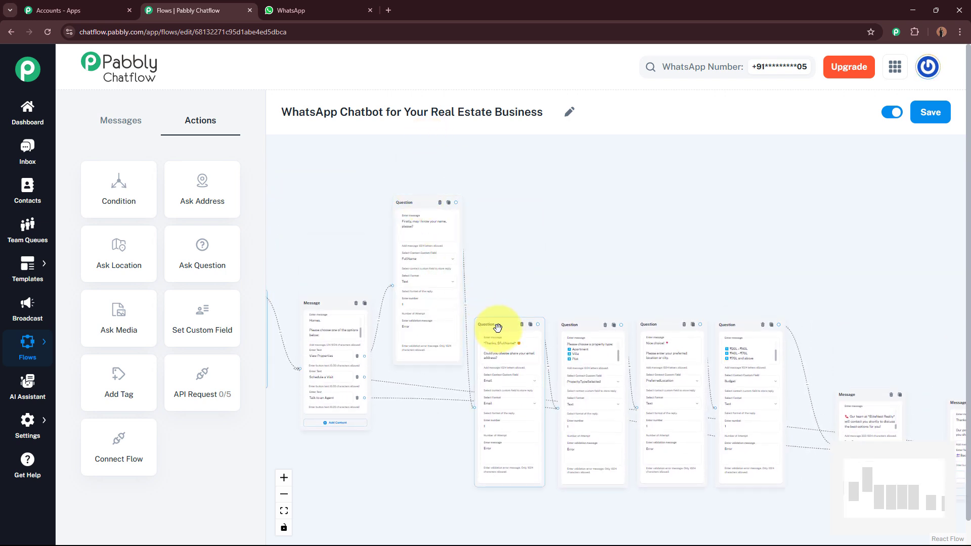
pyautogui.moveTo(497, 328); pyautogui.dragTo(497, 208)
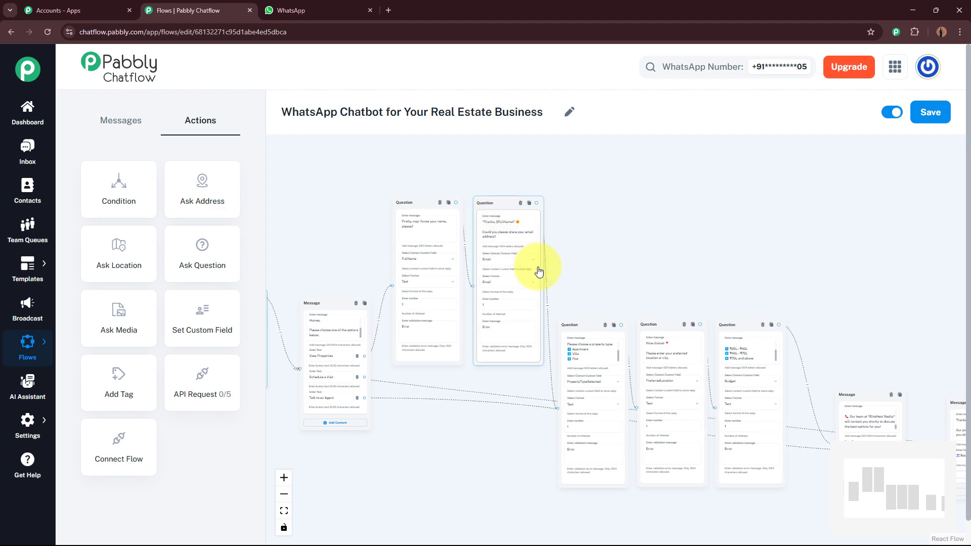
pyautogui.moveTo(571, 330); pyautogui.dragTo(559, 210)
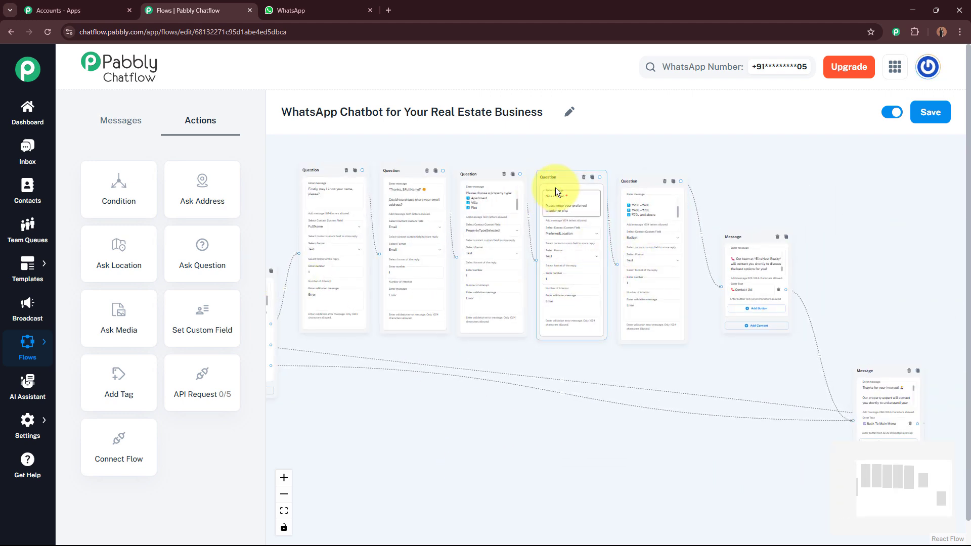
pyautogui.click(555, 188)
pyautogui.moveTo(481, 167); pyautogui.dragTo(480, 162)
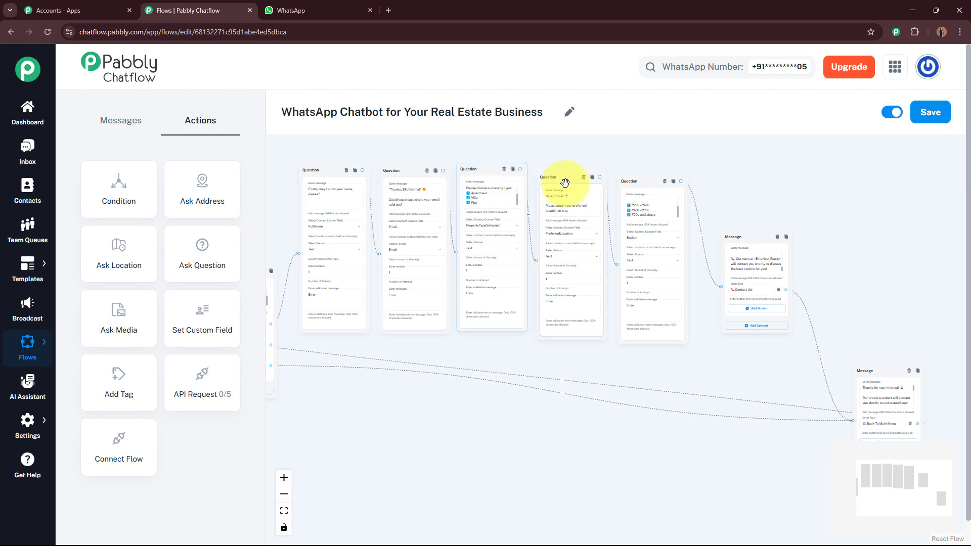
pyautogui.moveTo(562, 178); pyautogui.dragTo(559, 167)
pyautogui.moveTo(628, 183); pyautogui.dragTo(627, 172)
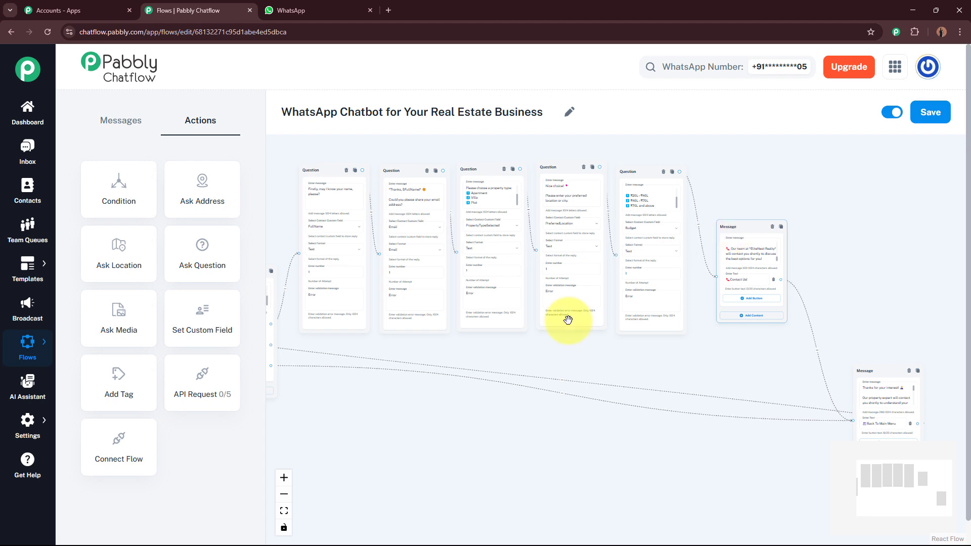
pyautogui.moveTo(468, 414); pyautogui.dragTo(623, 451)
pyautogui.scroll(5, 554, 422)
pyautogui.scroll(3, 608, 431)
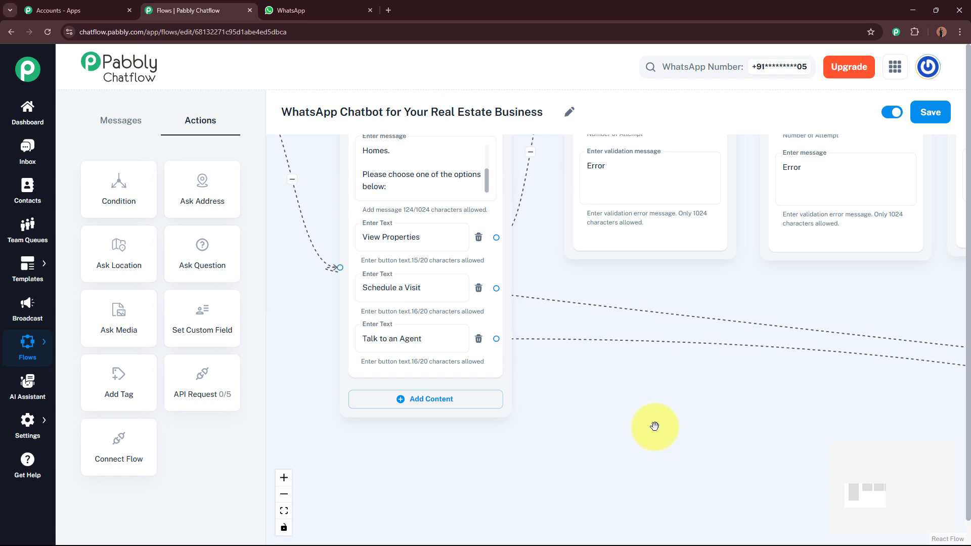
# Add a Question node with the pasted Apartment/Villa/Plot property-type question.
pyautogui.moveTo(618, 414); pyautogui.dragTo(425, 280)
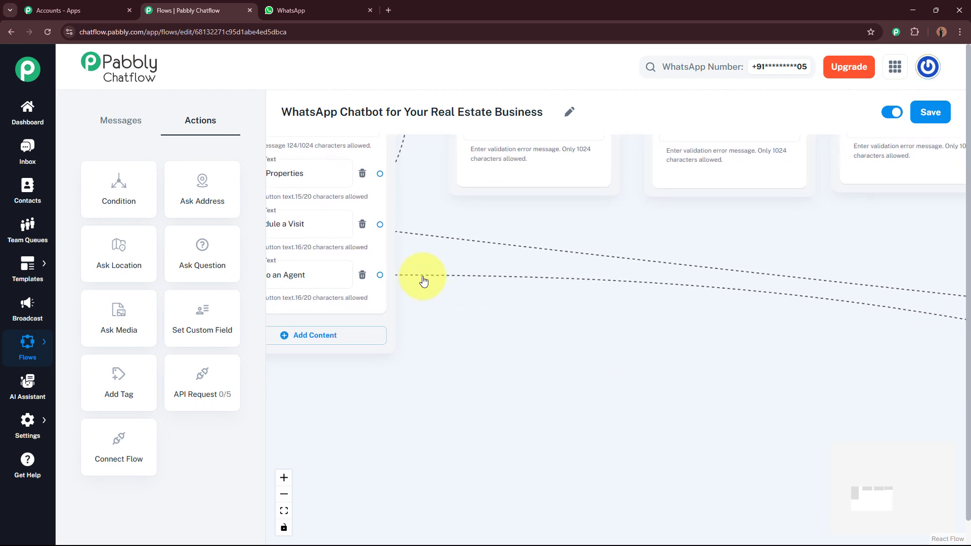
pyautogui.moveTo(190, 253); pyautogui.dragTo(638, 317)
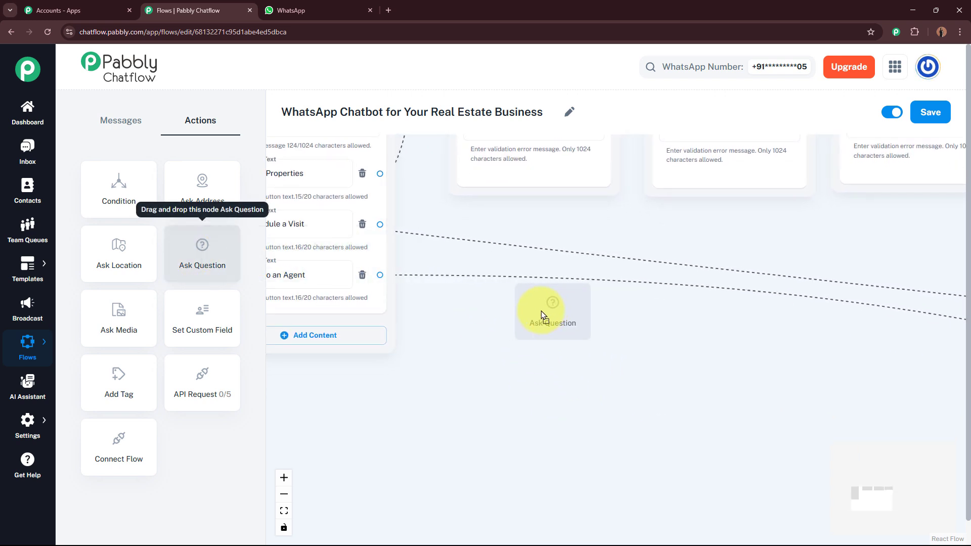
pyautogui.moveTo(542, 314); pyautogui.dragTo(507, 237)
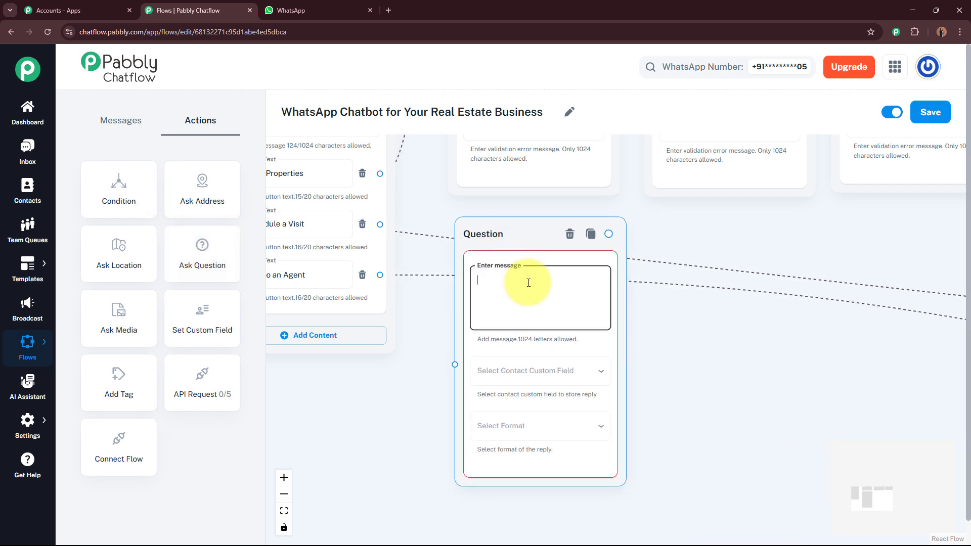
pyautogui.hotkey('ctrl', 'v')
pyautogui.moveTo(602, 276); pyautogui.dragTo(602, 318)
# Save its replies to PropertyTypeSelected as Text with validation message Error.
pyautogui.click(576, 382)
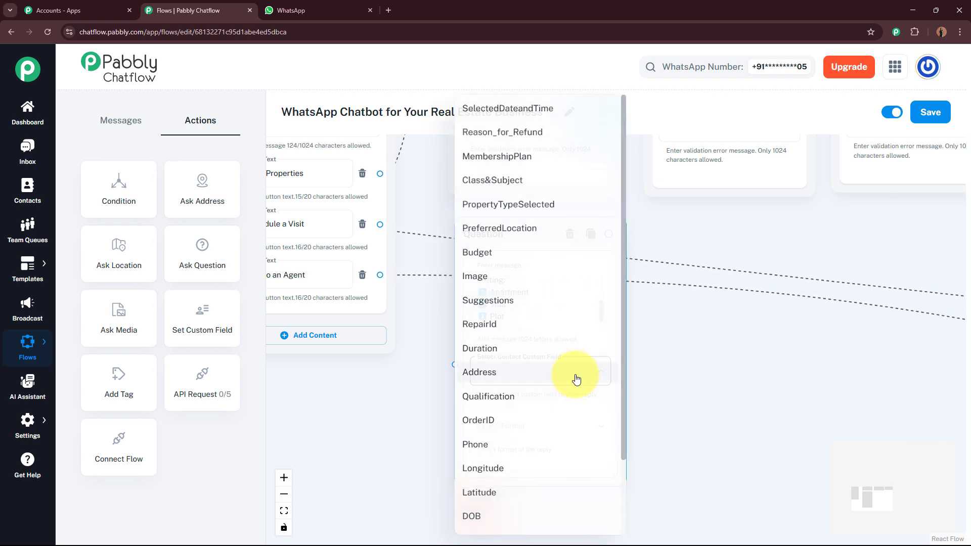
pyautogui.click(574, 214)
pyautogui.click(566, 439)
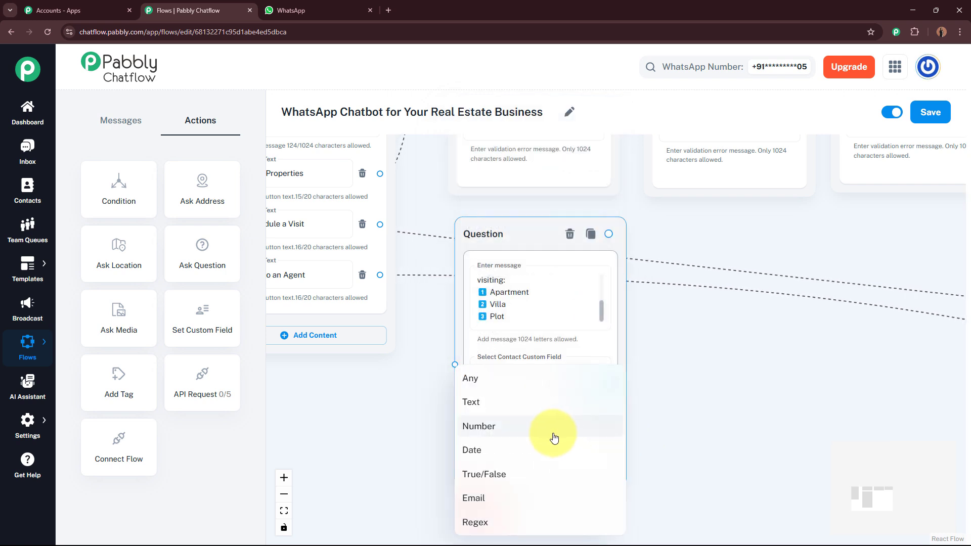
pyautogui.click(534, 415)
pyautogui.click(537, 533)
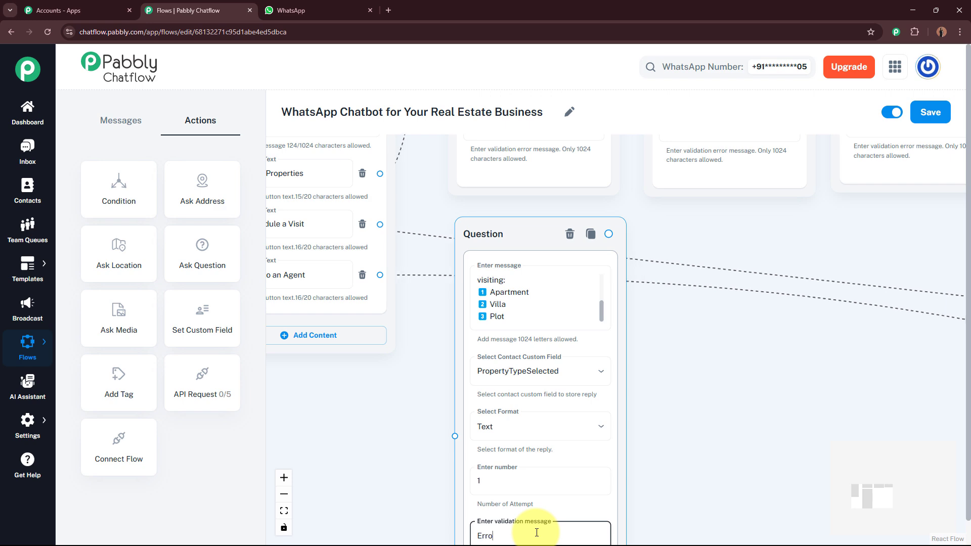
pyautogui.scroll(-2, 571, 500)
# Connect Schedule a Visit to the new question and drop another Question node.
pyautogui.moveTo(670, 444); pyautogui.dragTo(716, 375)
pyautogui.scroll(4, 674, 330)
pyautogui.scroll(-1, 716, 374)
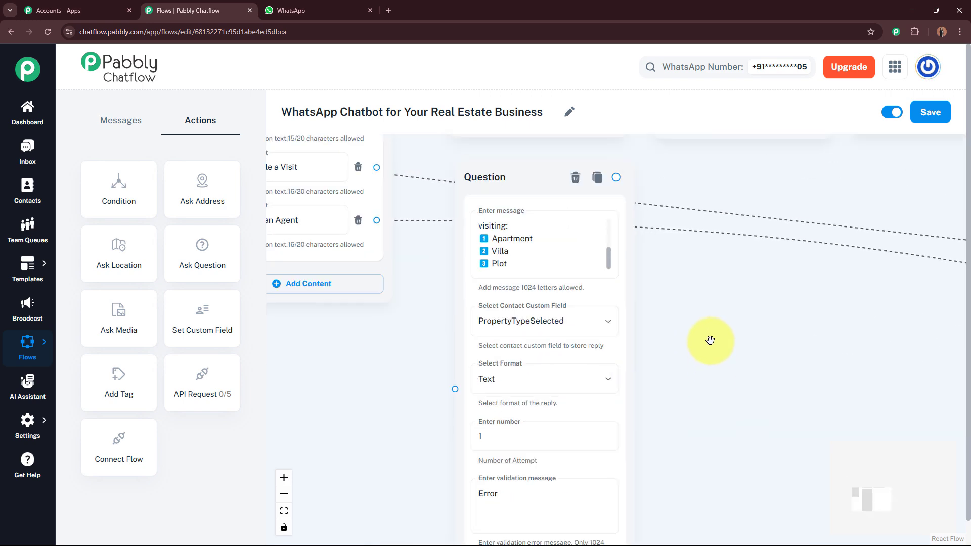
pyautogui.scroll(-2, 710, 336)
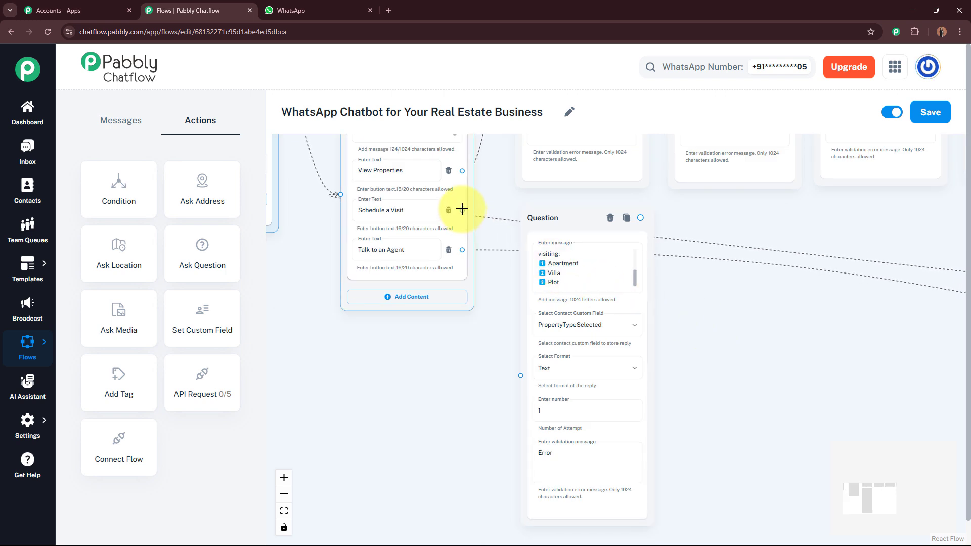
pyautogui.moveTo(462, 210); pyautogui.dragTo(485, 261)
pyautogui.moveTo(509, 369); pyautogui.dragTo(520, 375)
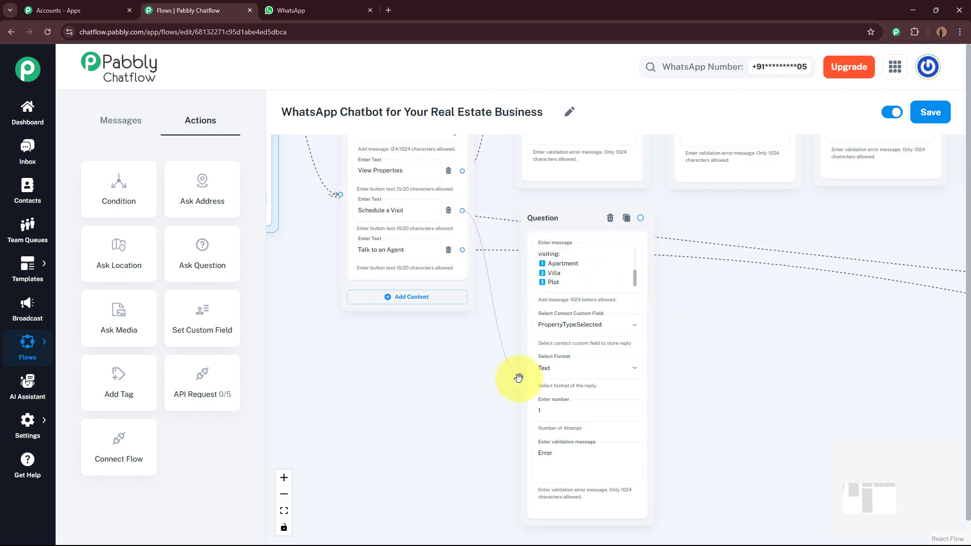
pyautogui.moveTo(711, 316); pyautogui.dragTo(603, 314)
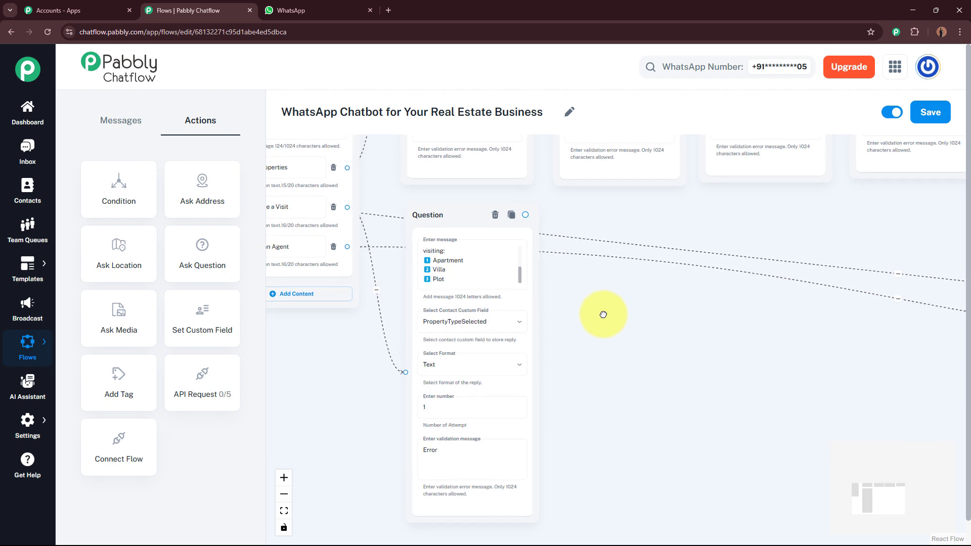
pyautogui.moveTo(205, 259); pyautogui.dragTo(612, 215)
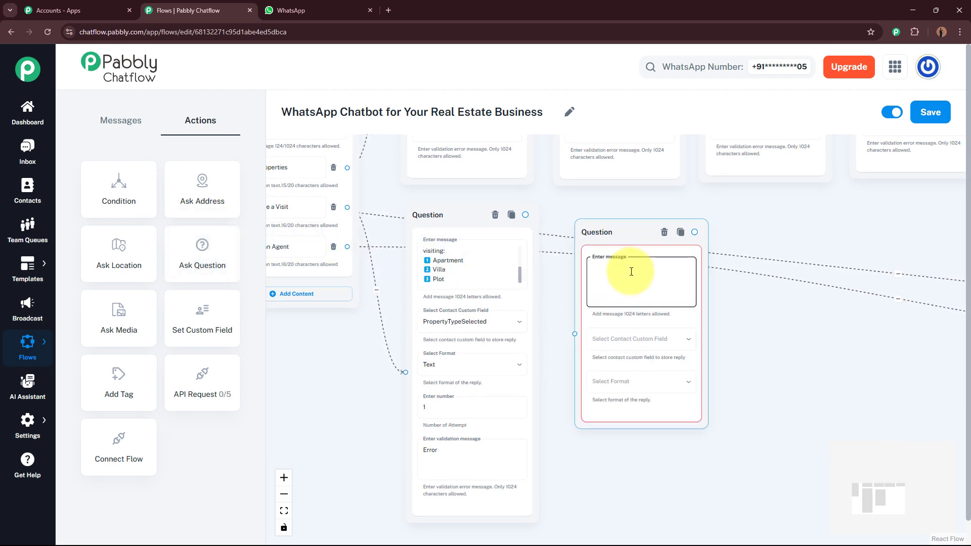
# Fill the new question with the location text, saving Text replies to PreferredLocation with Error.
pyautogui.write('Nice choice! 📍  Please enter your preferred location or city.')
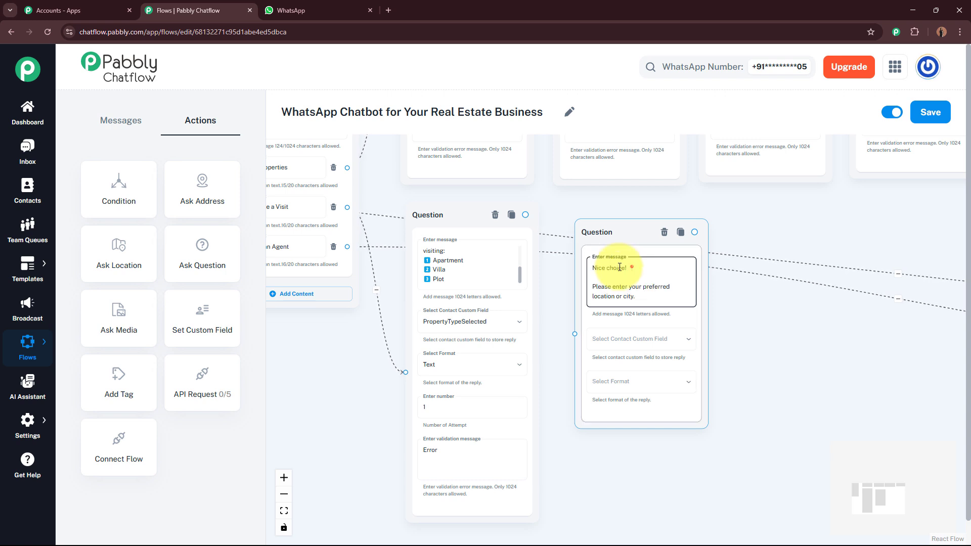
pyautogui.click(662, 344)
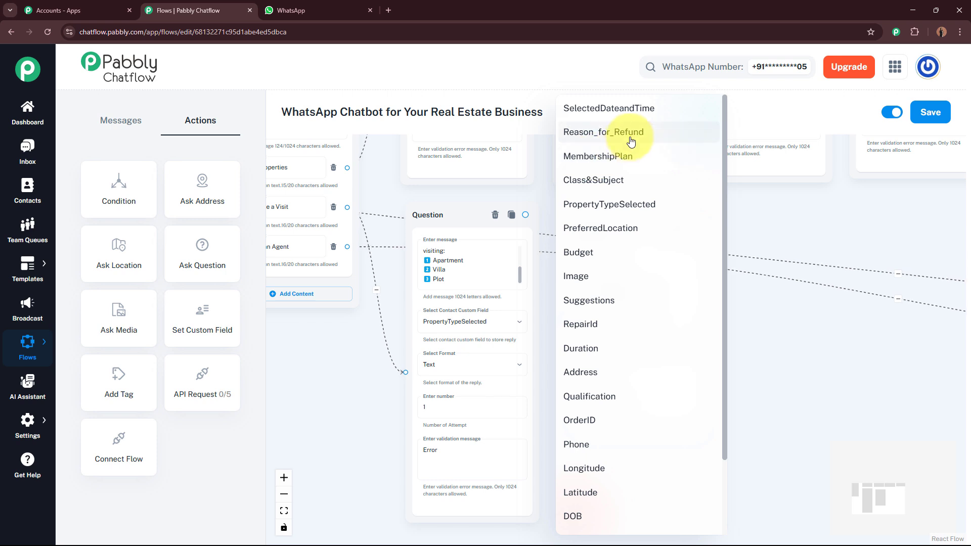
pyautogui.click(606, 232)
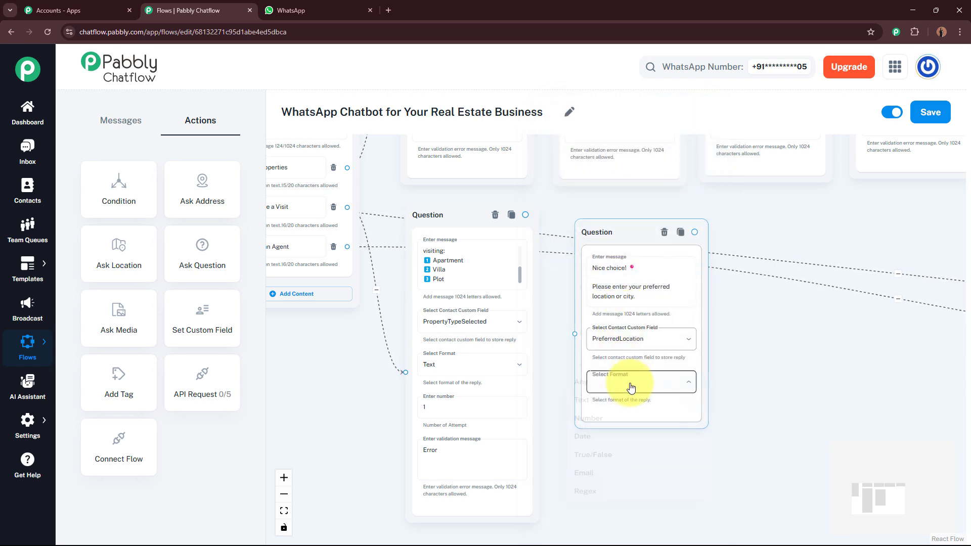
pyautogui.click(628, 383)
pyautogui.click(612, 413)
pyautogui.click(627, 475)
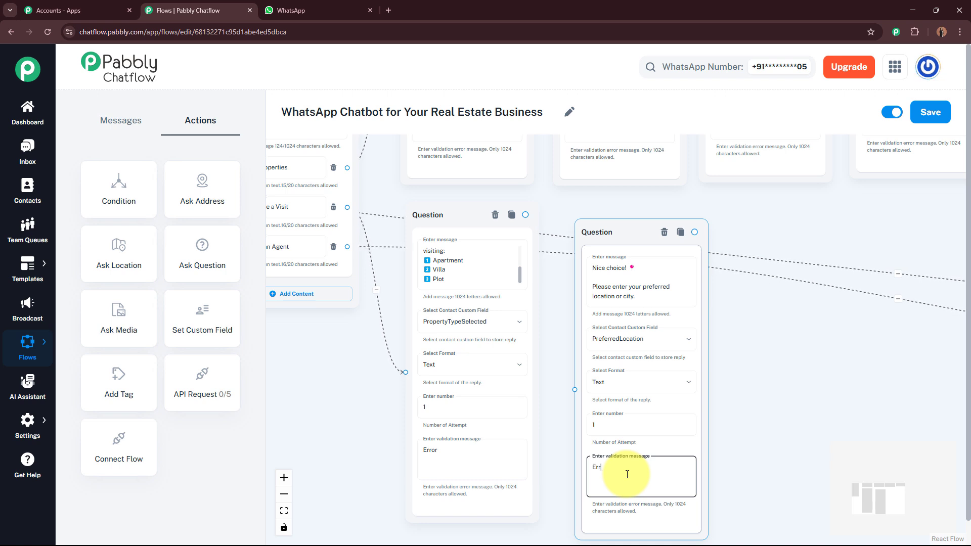
# Link the property-type question to the location question and move it closer.
pyautogui.click(526, 215)
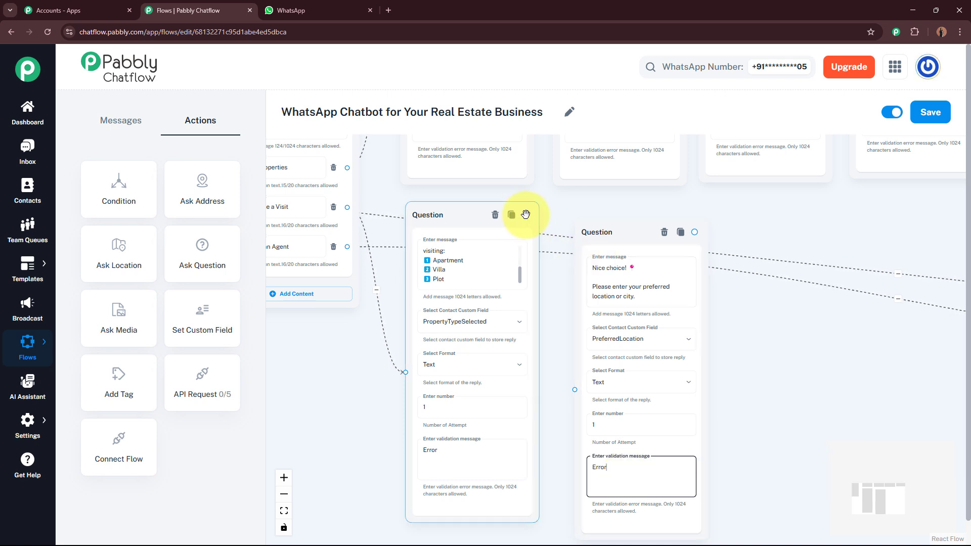
pyautogui.moveTo(523, 216); pyautogui.dragTo(546, 308)
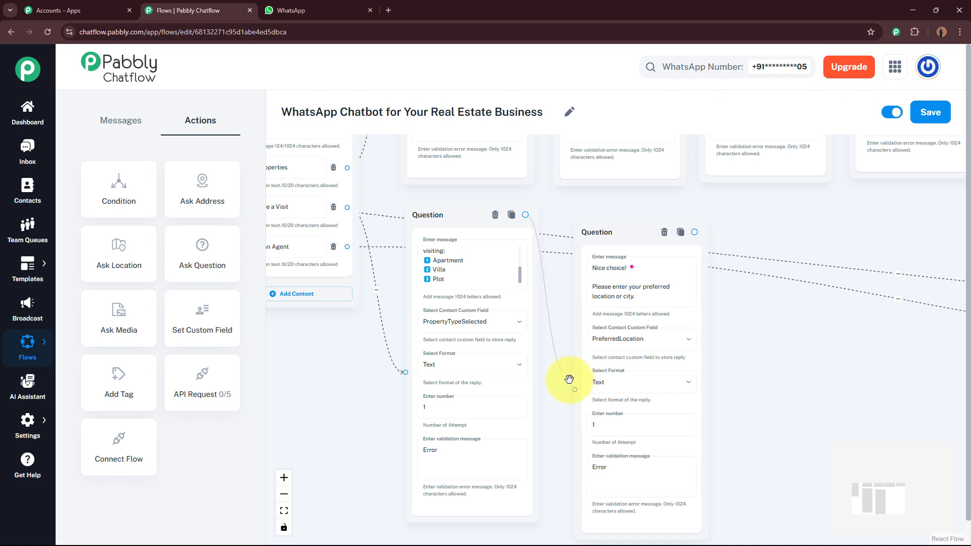
pyautogui.moveTo(569, 379); pyautogui.dragTo(572, 379)
pyautogui.moveTo(589, 232); pyautogui.dragTo(598, 219)
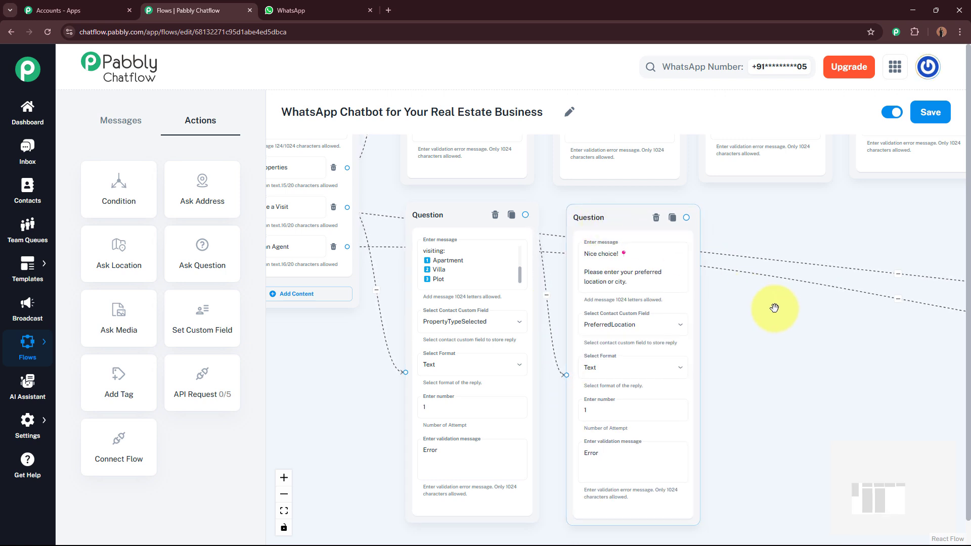
pyautogui.moveTo(774, 308); pyautogui.dragTo(567, 291)
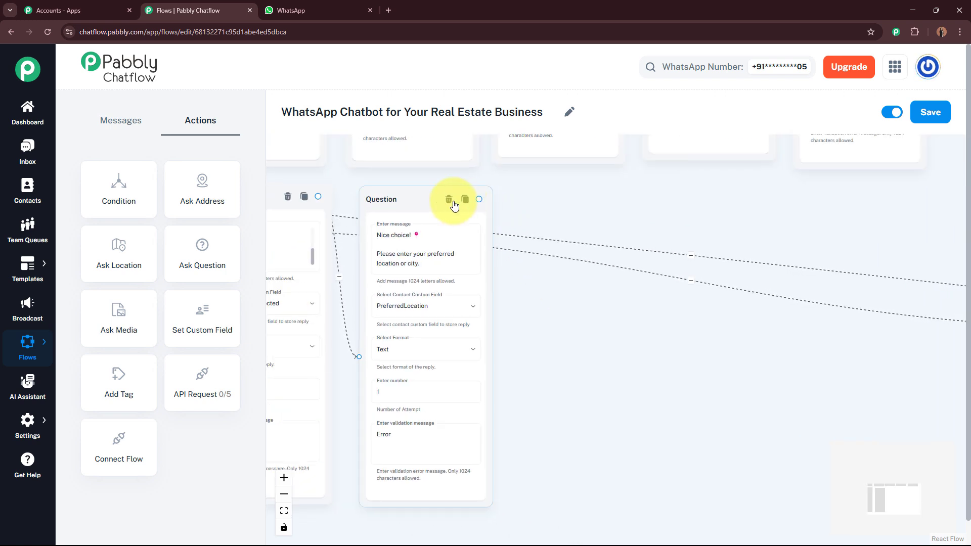
# Add a third Question node with the pasted visit date-and-time question.
pyautogui.moveTo(199, 265); pyautogui.dragTo(612, 275)
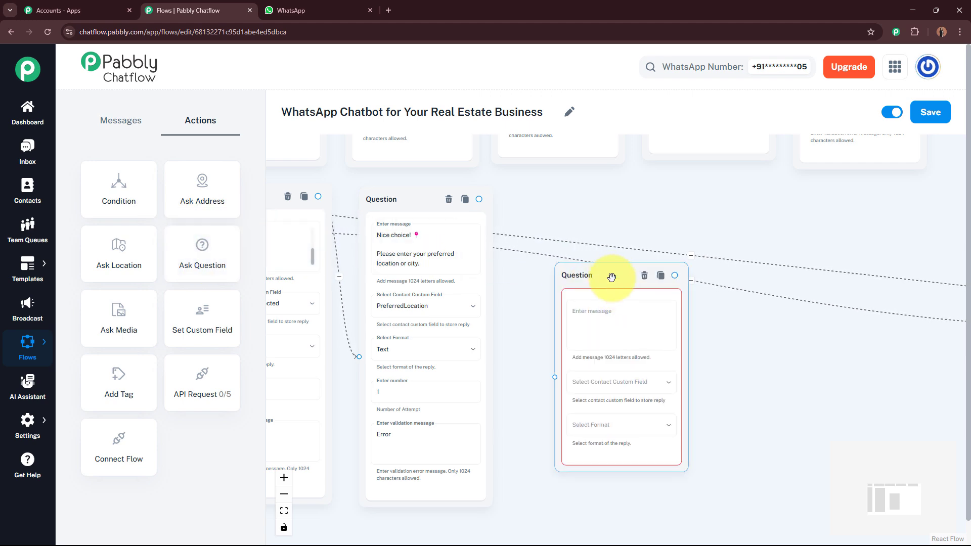
pyautogui.scroll(2, 584, 217)
pyautogui.click(572, 276)
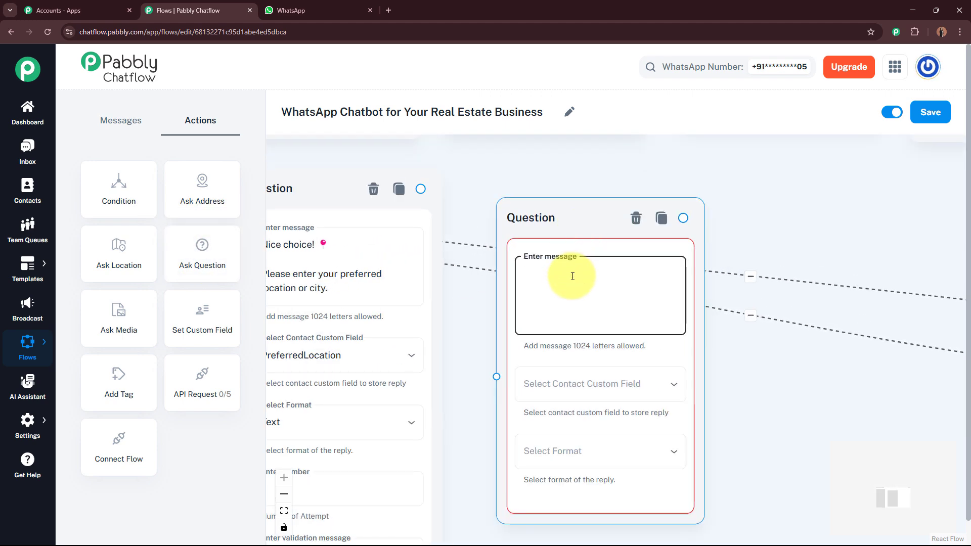
pyautogui.write('Perfect! 📅  Now, please tell us your preferred *date and time* for the visit. (Example: 12th August, 11:00 AM)')
pyautogui.scroll(2, 676, 270)
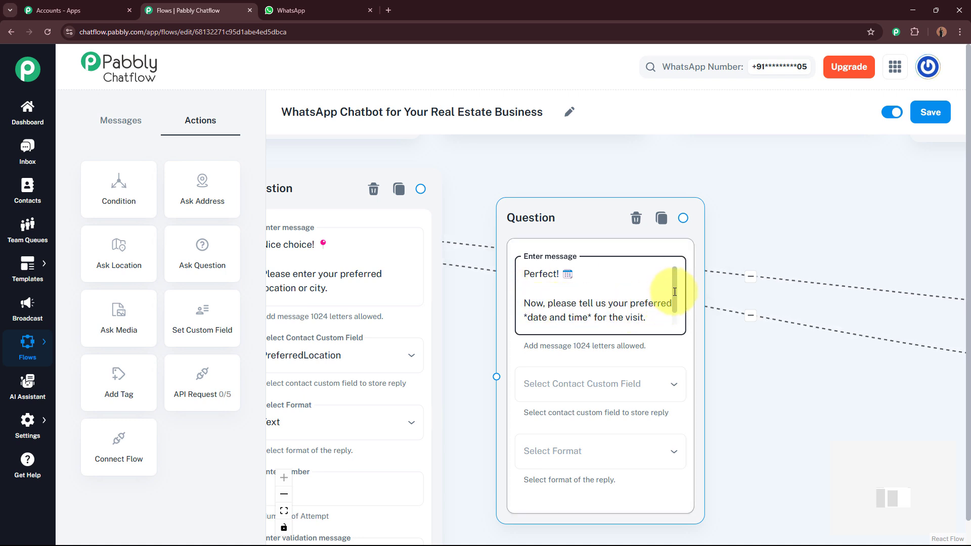
pyautogui.scroll(-1, 674, 304)
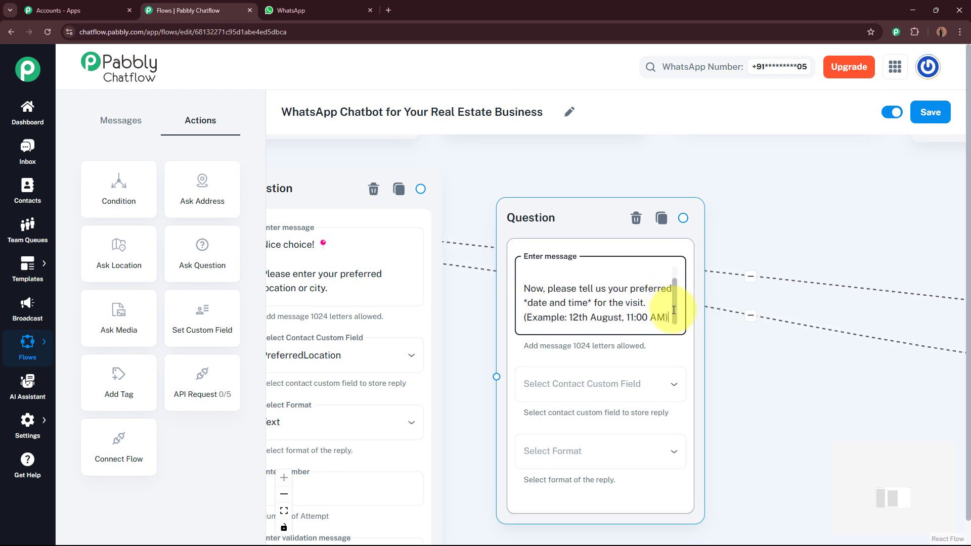
# Save its replies to SelectedDateandTime as Text with validation message Error.
pyautogui.click(596, 385)
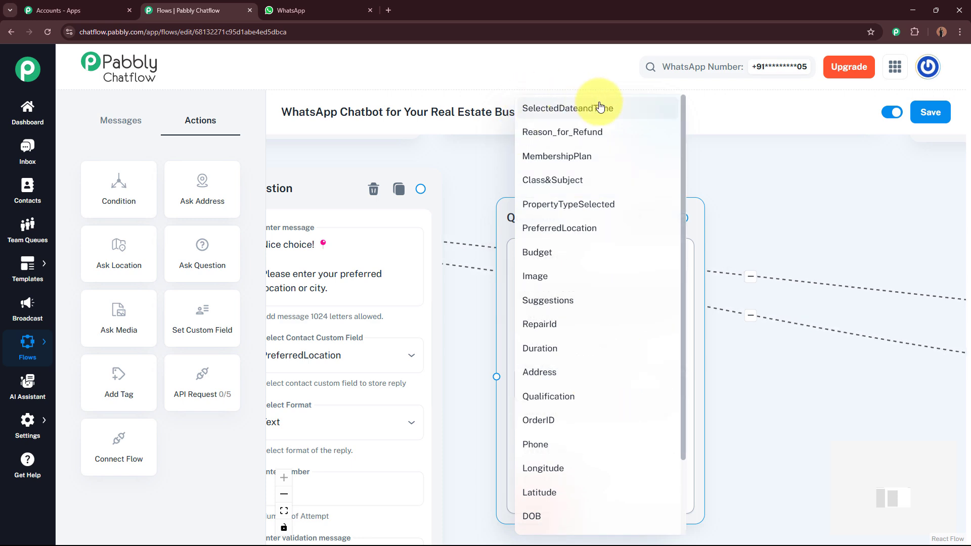
pyautogui.click(549, 107)
pyautogui.scroll(-3, 733, 282)
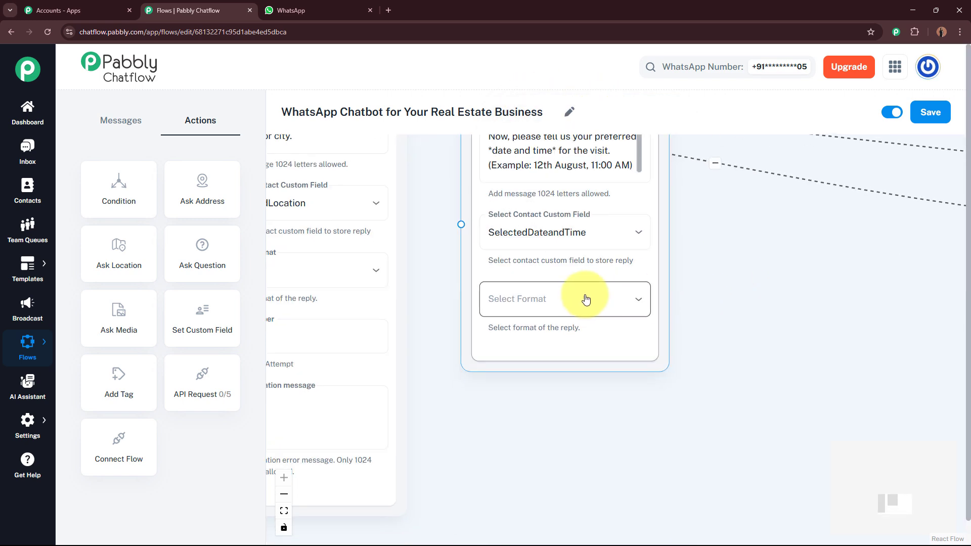
pyautogui.click(556, 301)
pyautogui.click(540, 355)
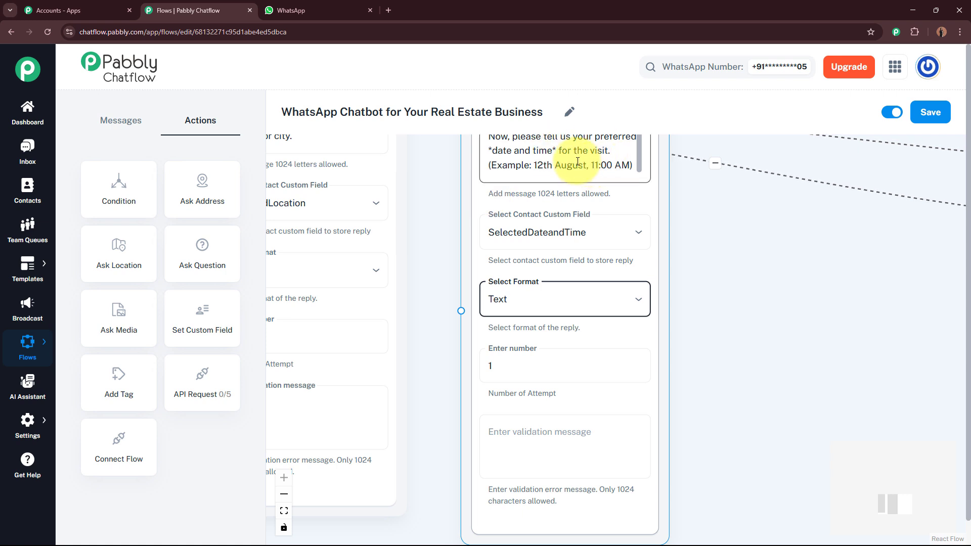
pyautogui.scroll(-2, 739, 335)
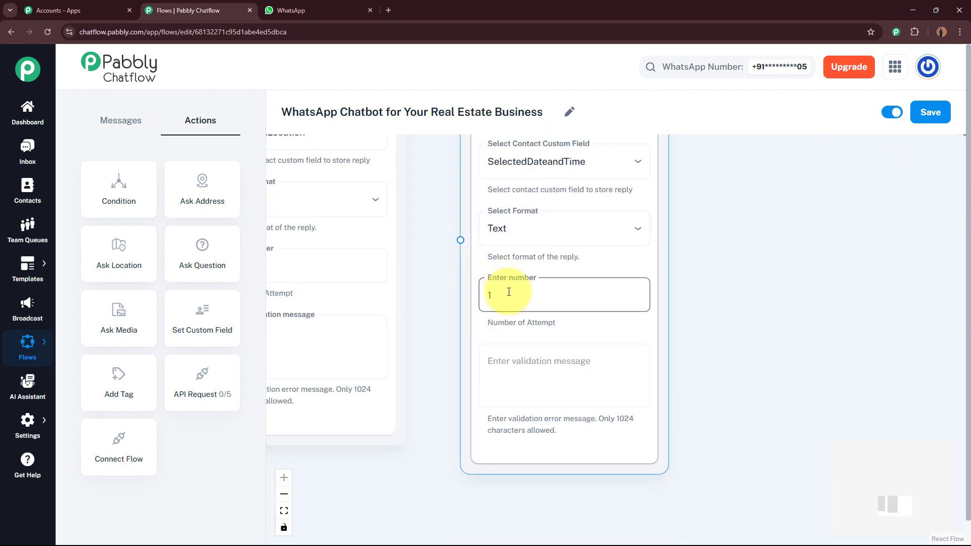
pyautogui.click(522, 368)
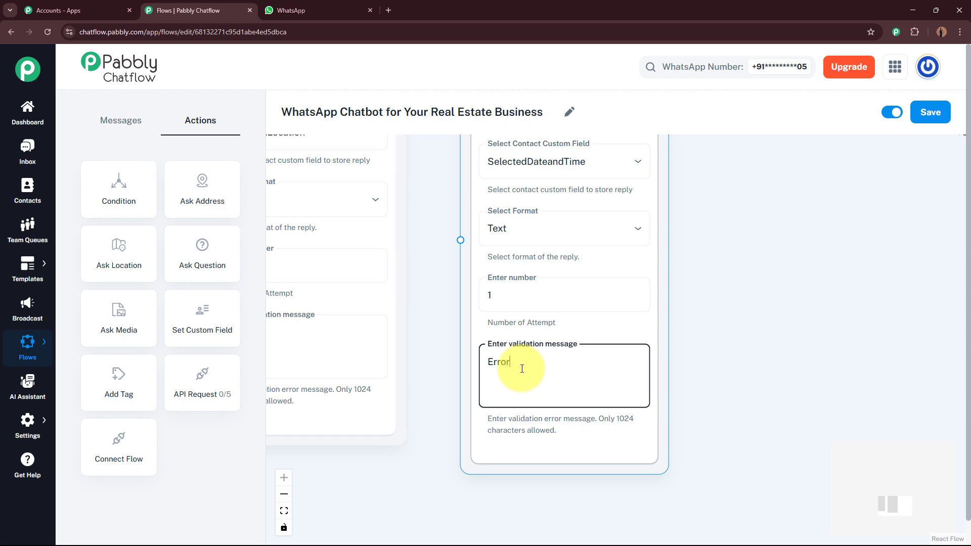
pyautogui.click(735, 341)
# Connect the location question to the date-and-time question and place it alongside.
pyautogui.scroll(-3, 735, 340)
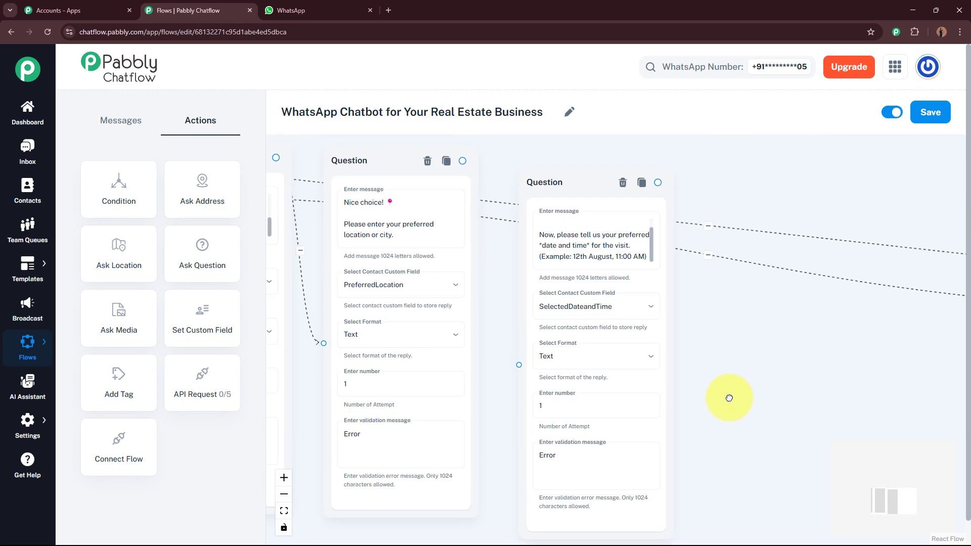
pyautogui.moveTo(462, 162); pyautogui.dragTo(519, 366)
pyautogui.moveTo(559, 189); pyautogui.dragTo(551, 167)
pyautogui.moveTo(826, 372)
pyautogui.mouseDown()
pyautogui.moveTo(918, 364)
pyautogui.moveTo(568, 371)
pyautogui.mouseUp()
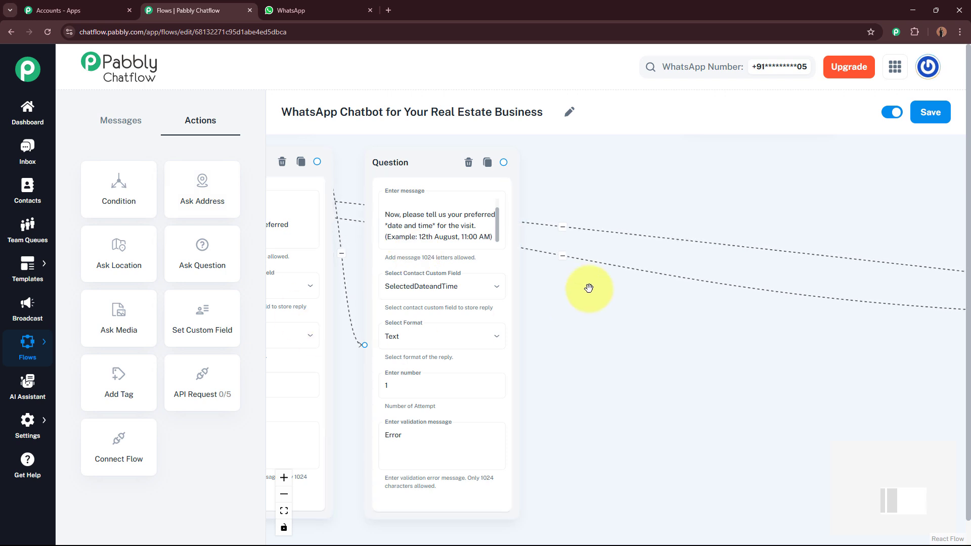
# Add a Text + Button message after the date question saying EliteNest Realty will get in touch.
pyautogui.scroll(2, 588, 288)
pyautogui.moveTo(587, 288); pyautogui.dragTo(559, 319)
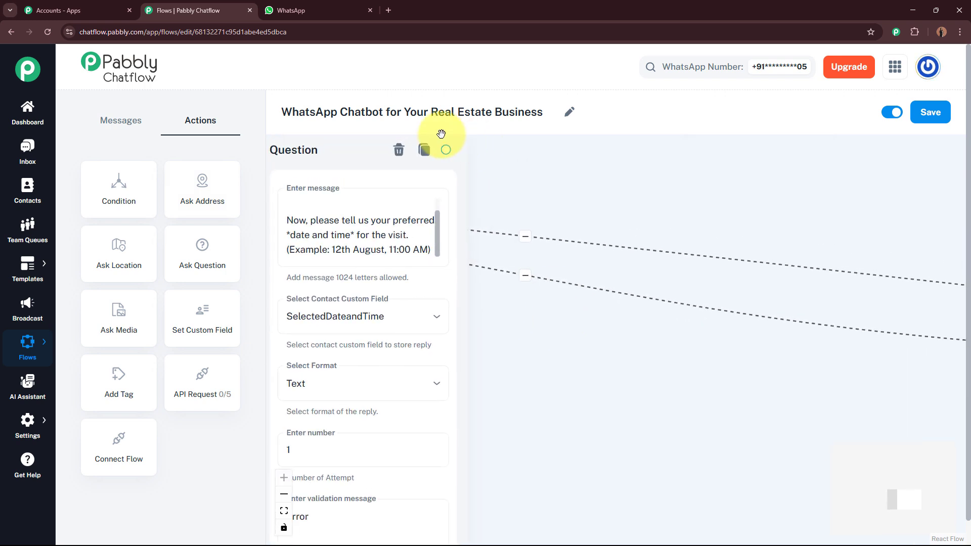
pyautogui.moveTo(444, 149); pyautogui.dragTo(621, 264)
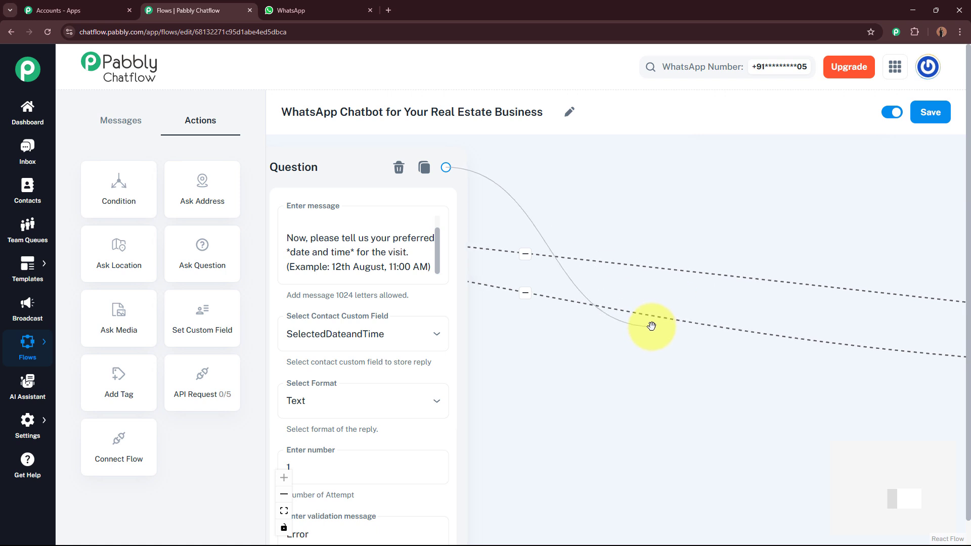
pyautogui.moveTo(651, 326); pyautogui.dragTo(650, 325)
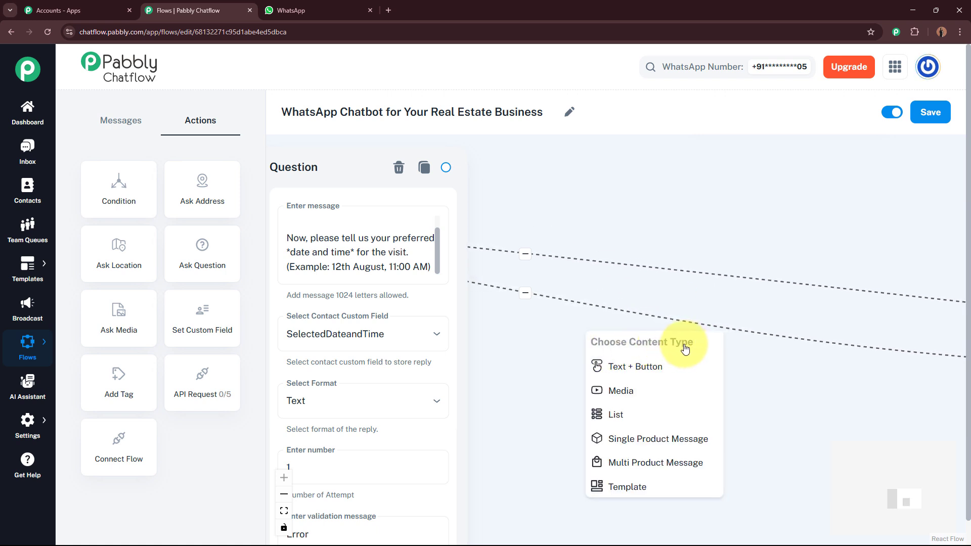
pyautogui.click(675, 368)
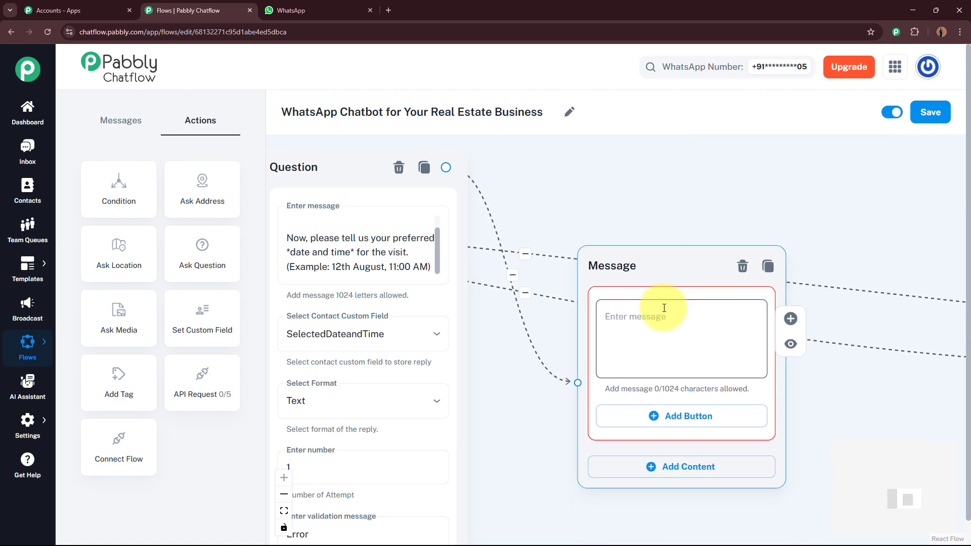
pyautogui.hotkey('ctrl', 'v')
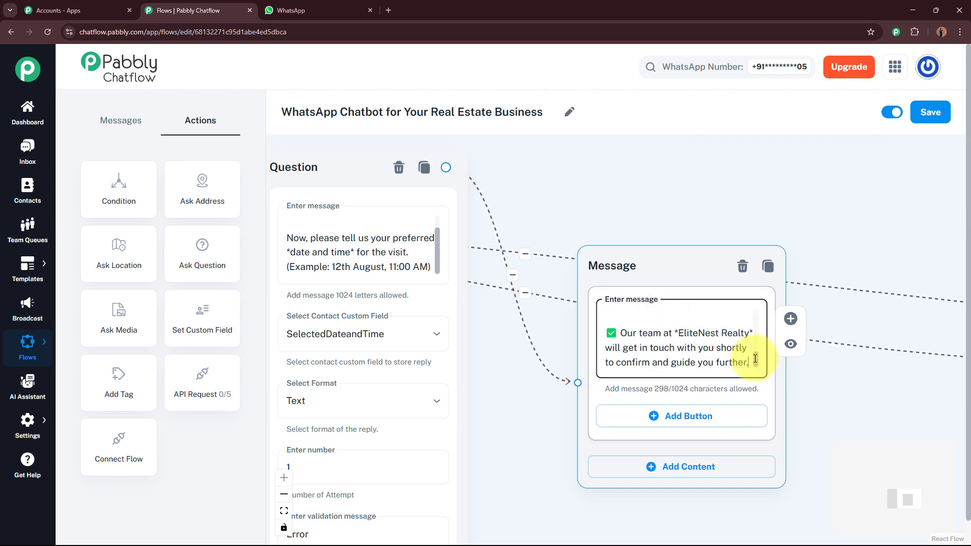
pyautogui.moveTo(756, 359)
pyautogui.mouseDown()
pyautogui.moveTo(755, 310)
pyautogui.moveTo(757, 360)
pyautogui.mouseUp()
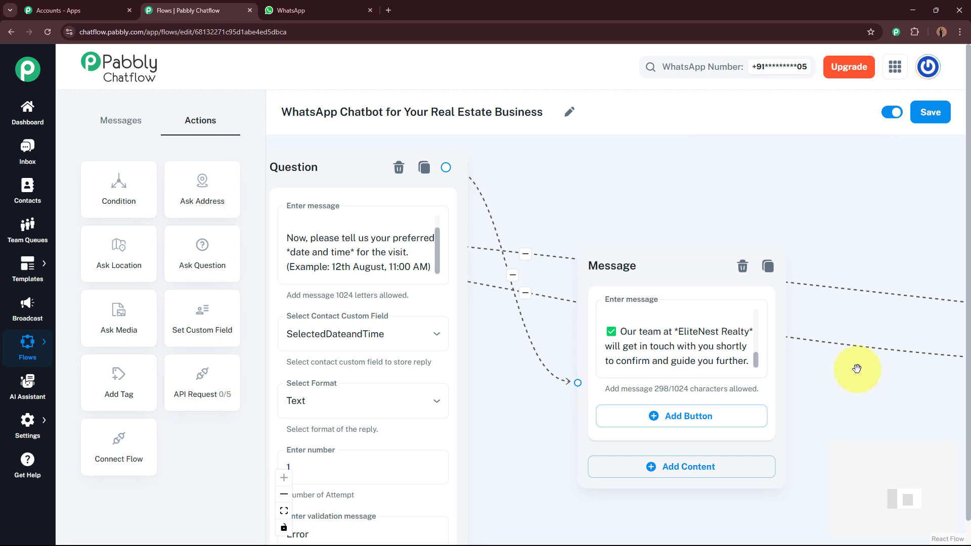
pyautogui.moveTo(845, 381); pyautogui.dragTo(801, 367)
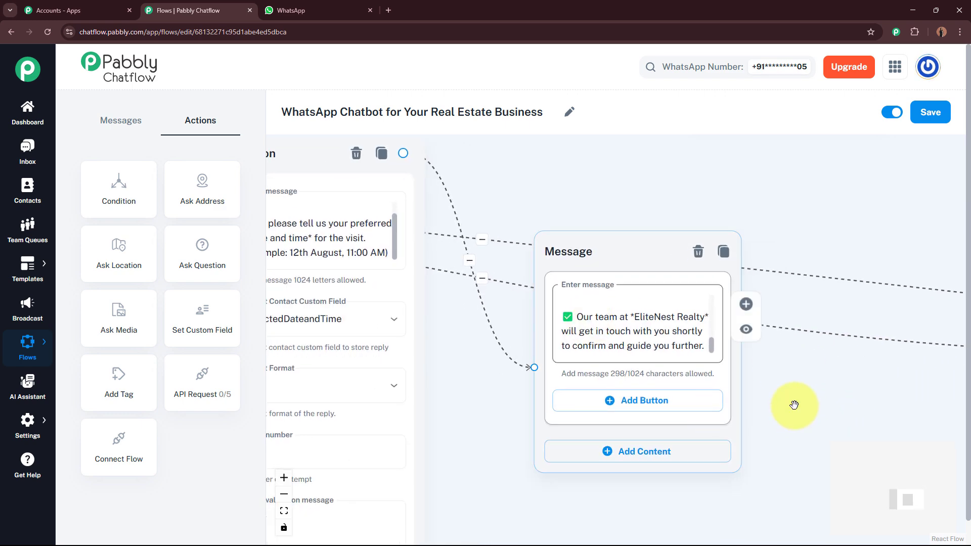
# Give it a 'Contact Us!' button linked to the thanks-for-your-interest message.
pyautogui.click(635, 402)
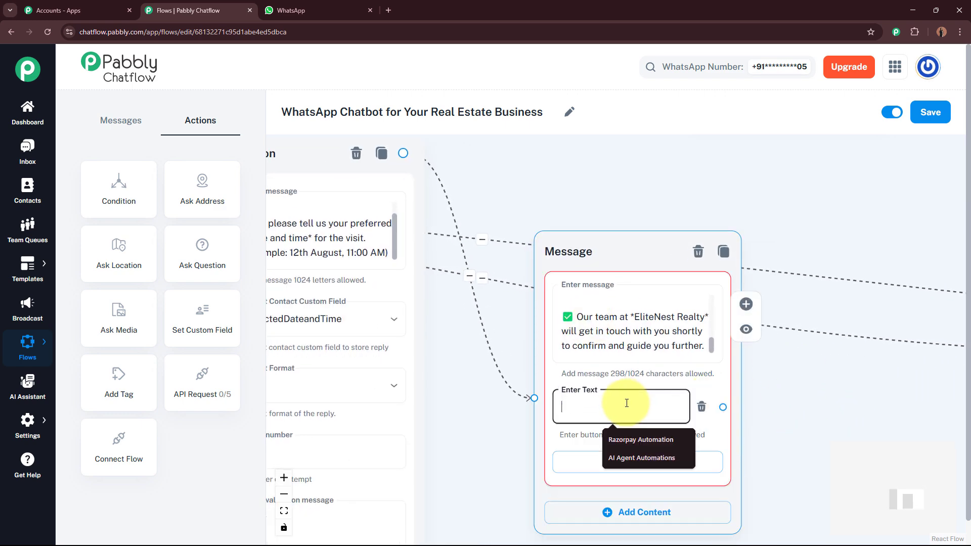
pyautogui.write('Contact Us!')
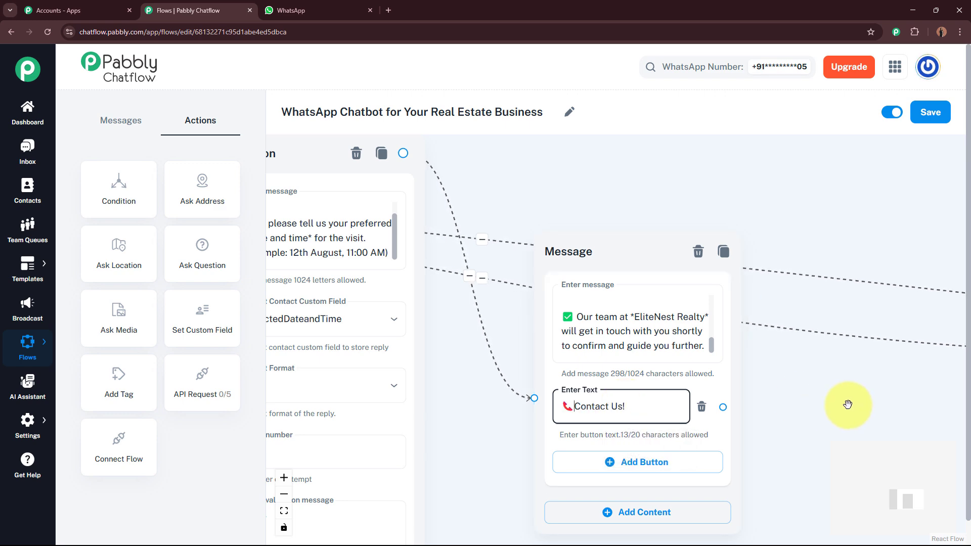
pyautogui.scroll(-2, 611, 383)
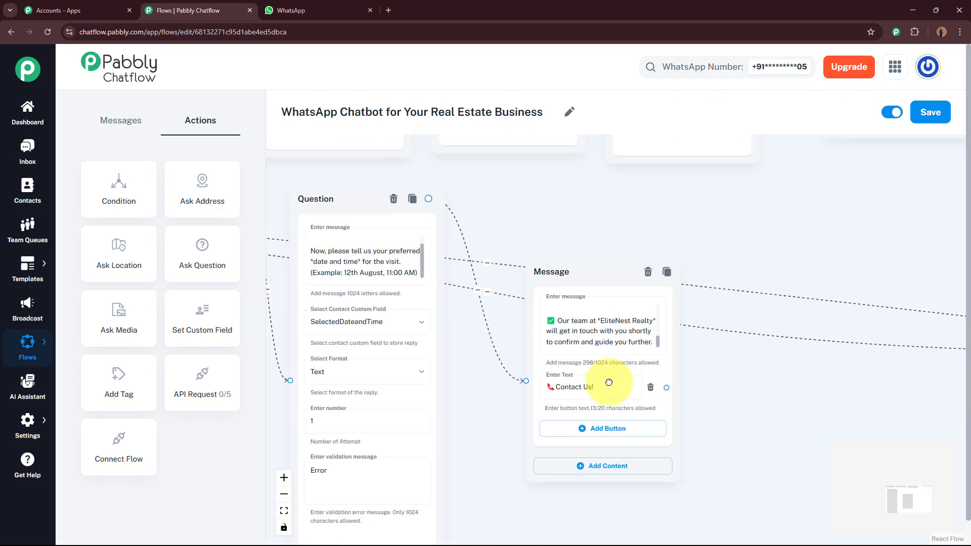
pyautogui.moveTo(610, 384); pyautogui.dragTo(922, 341)
pyautogui.moveTo(697, 389); pyautogui.dragTo(372, 383)
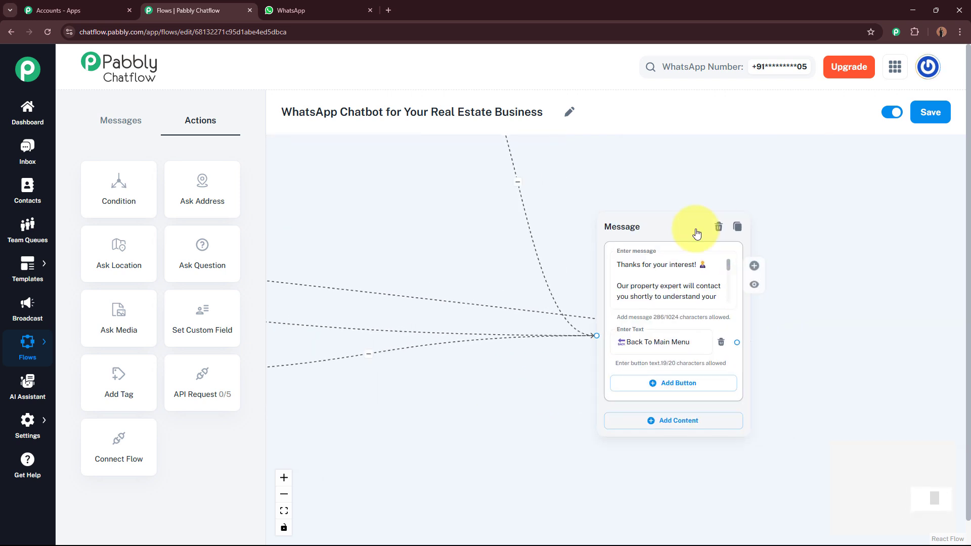
# Reposition the final message node and centre the flow on the canvas.
pyautogui.moveTo(623, 218); pyautogui.dragTo(563, 203)
pyautogui.scroll(-5, 628, 167)
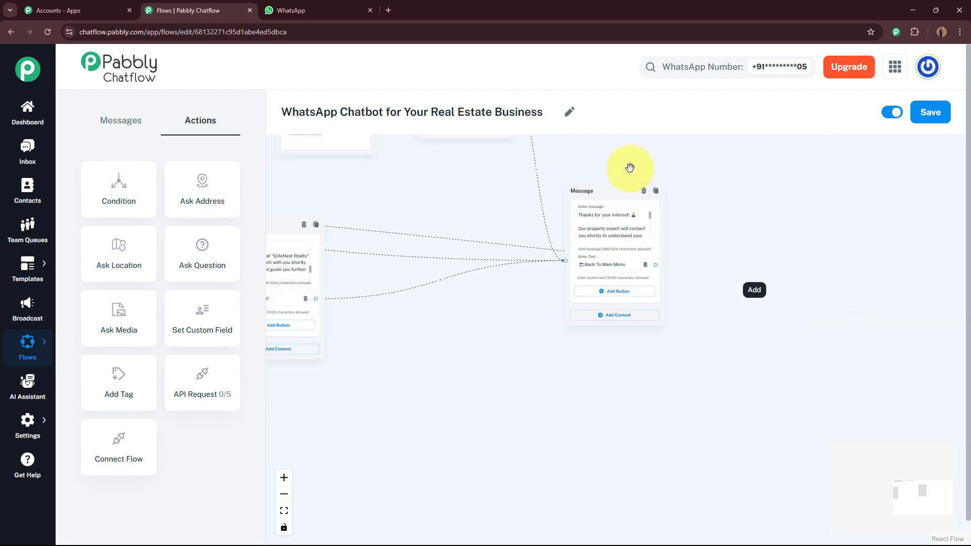
pyautogui.moveTo(635, 154); pyautogui.dragTo(779, 295)
pyautogui.scroll(-4, 779, 295)
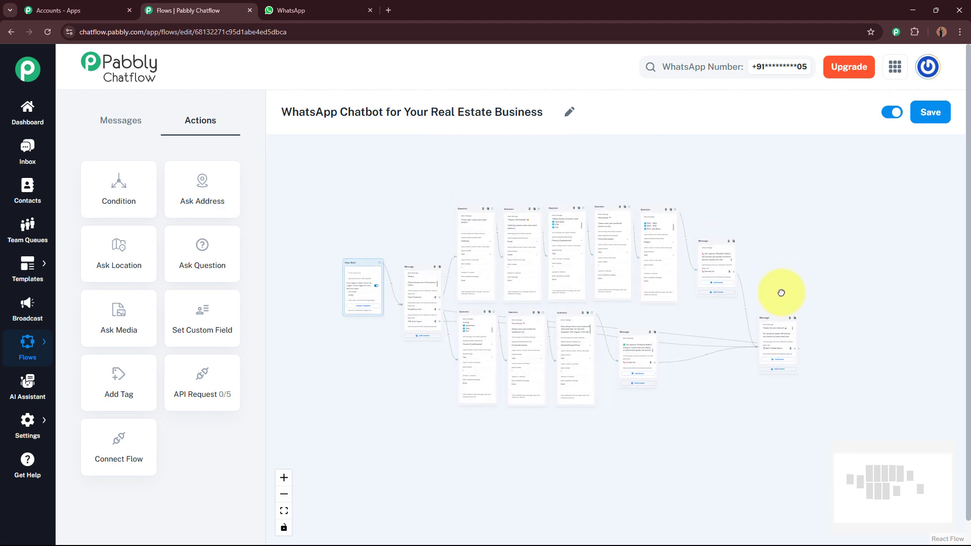
pyautogui.moveTo(720, 262)
pyautogui.mouseDown()
pyautogui.moveTo(695, 256)
pyautogui.moveTo(708, 257)
pyautogui.mouseUp()
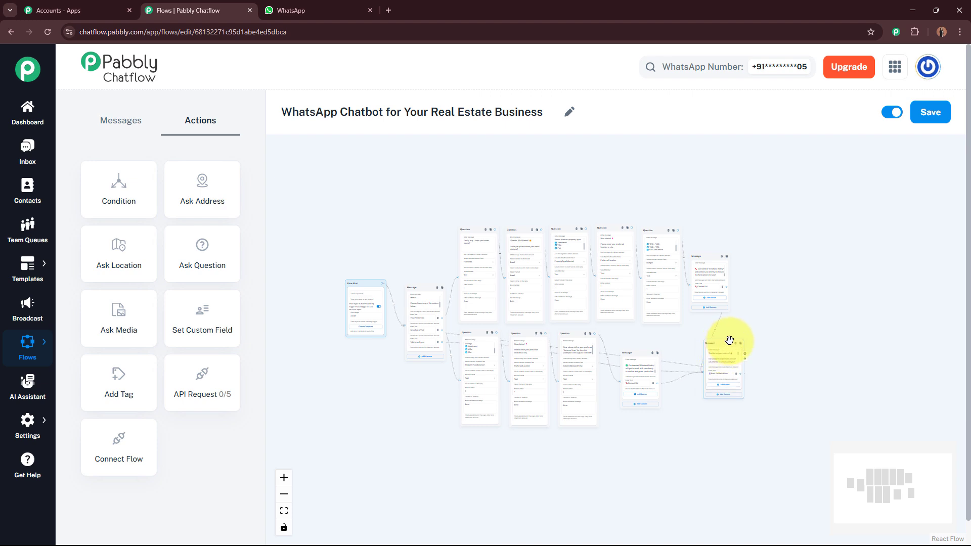
pyautogui.scroll(5, 732, 341)
pyautogui.moveTo(936, 314); pyautogui.dragTo(943, 311)
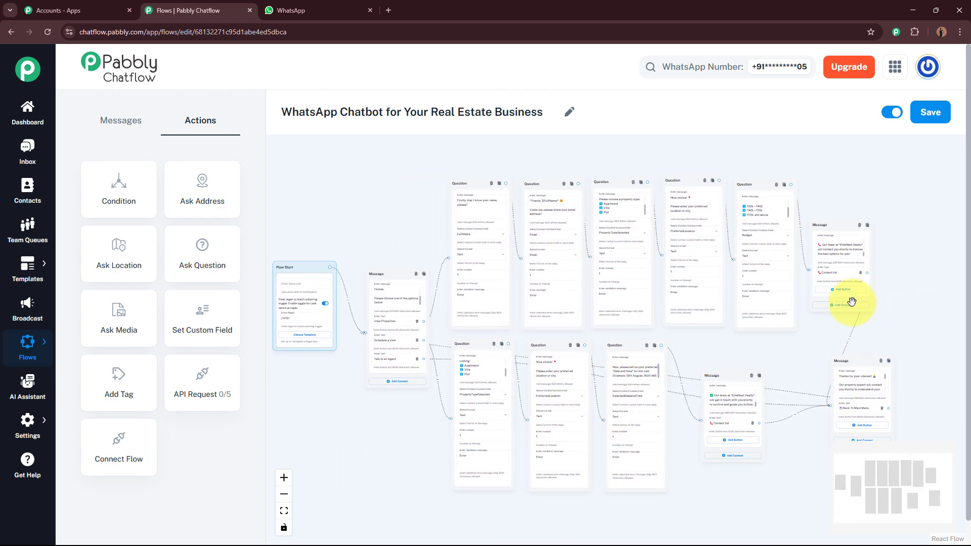
# Move the Flow Start node, save the flow, and return to WhatsApp Web.
pyautogui.moveTo(299, 267); pyautogui.dragTo(314, 285)
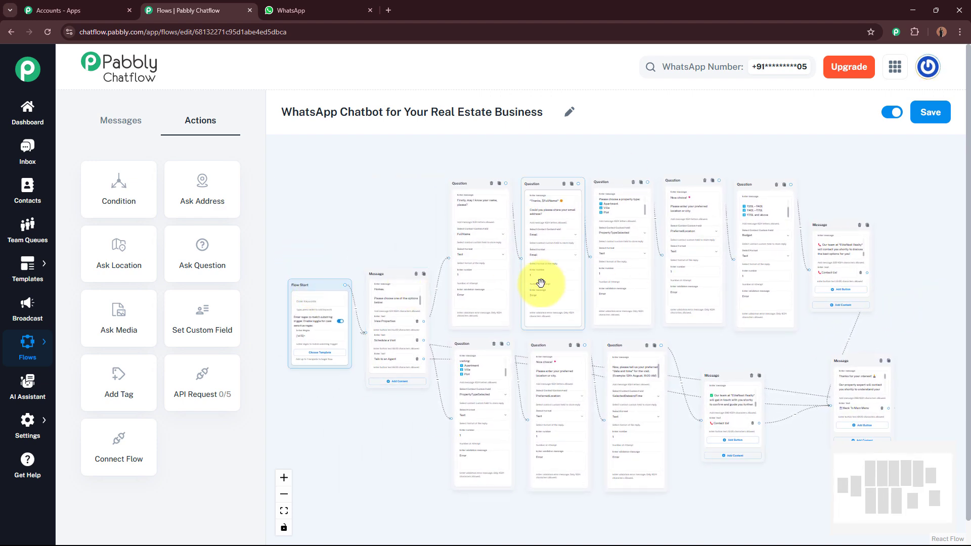
pyautogui.click(938, 118)
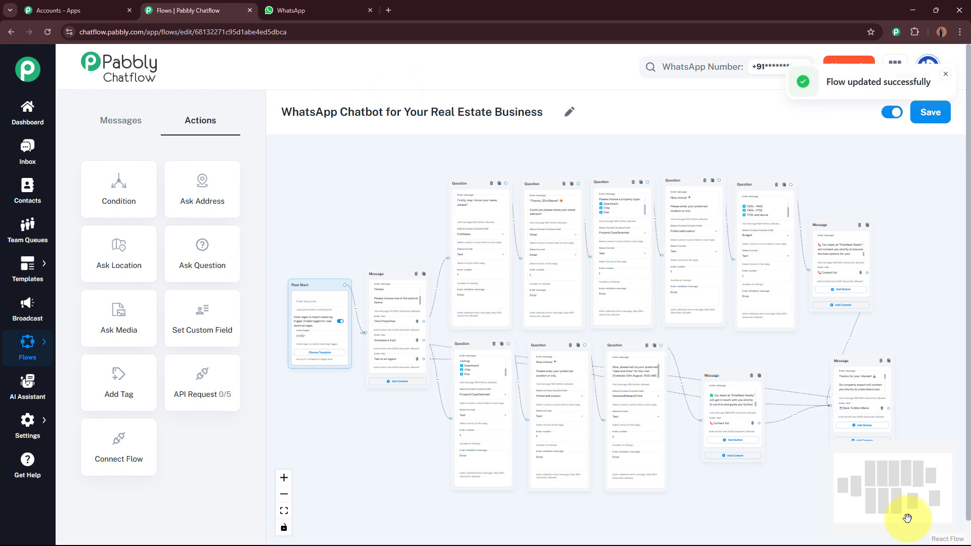
pyautogui.click(336, 8)
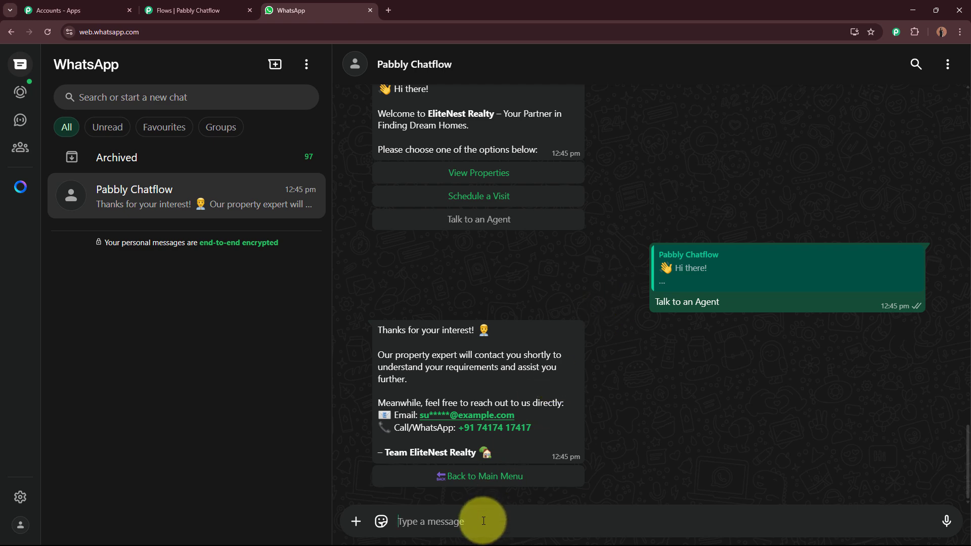
# Send the bot 'Hey I want to schedule a visit?'.
pyautogui.write('He')
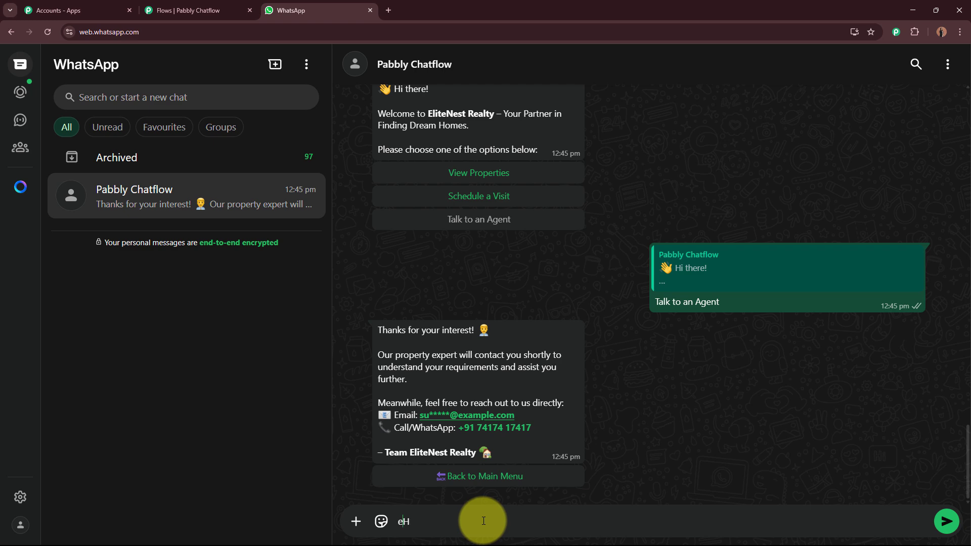
pyautogui.press('BackSpace')
pyautogui.press('End')
pyautogui.write('ey I want to schedule a visit?')
pyautogui.press('Return')
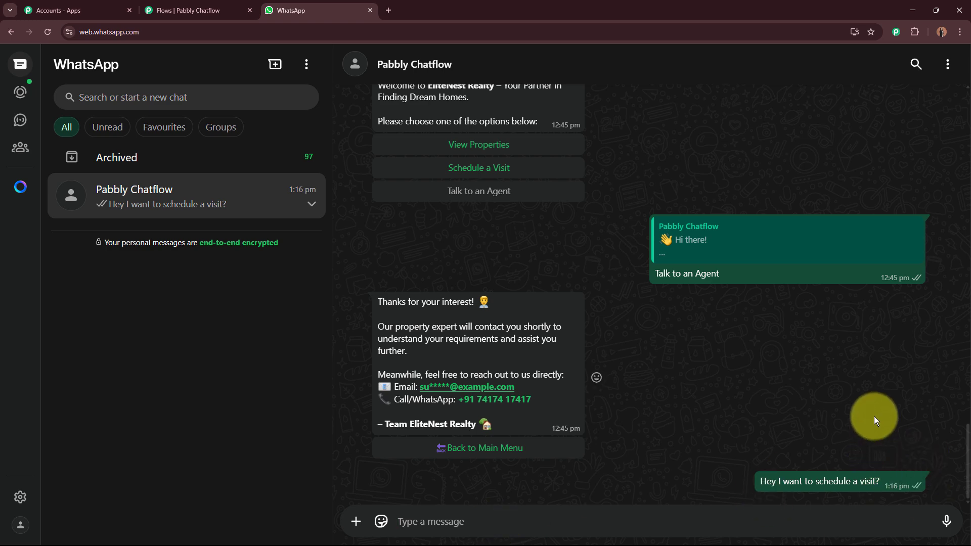
# Choose Schedule a Visit from the bot's menu and reply Villa as the property type.
pyautogui.moveTo(391, 345); pyautogui.dragTo(551, 419)
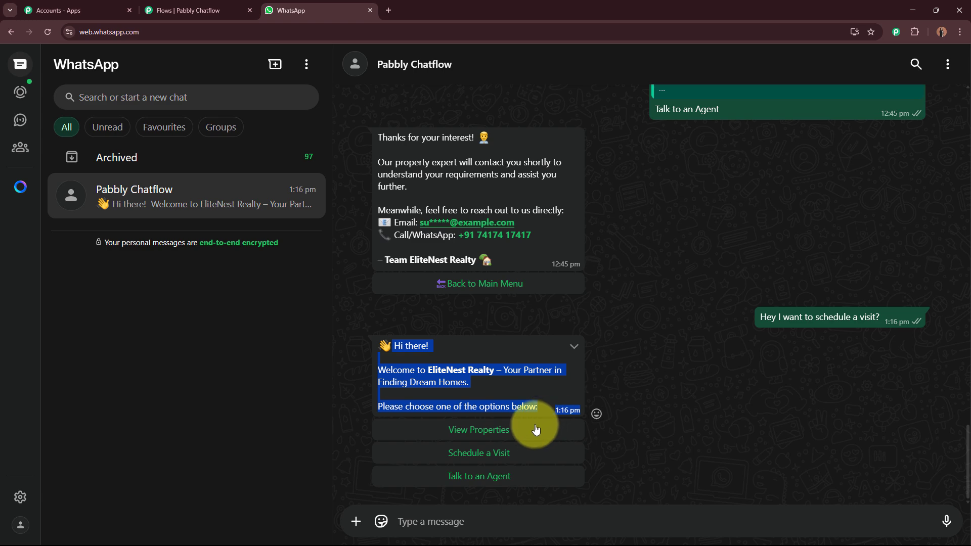
pyautogui.click(526, 452)
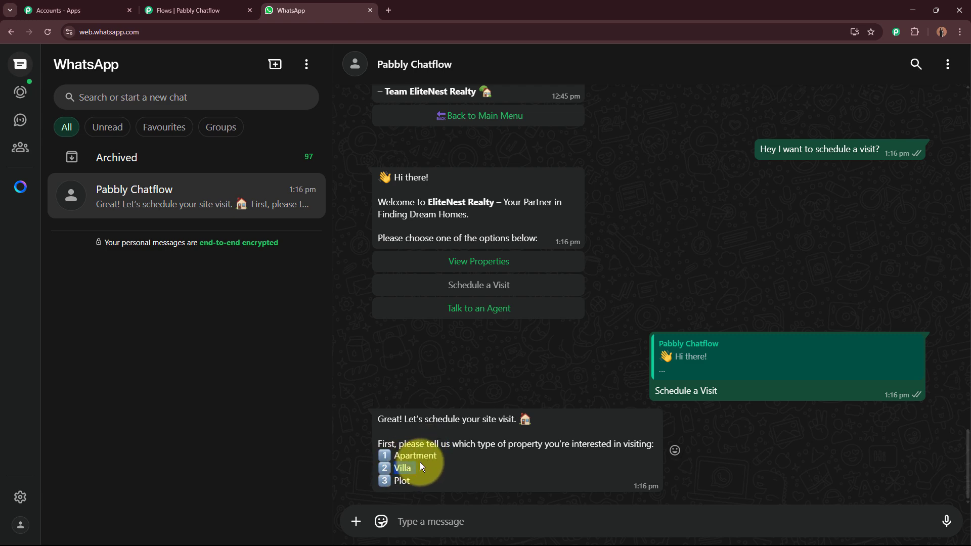
pyautogui.click(429, 520)
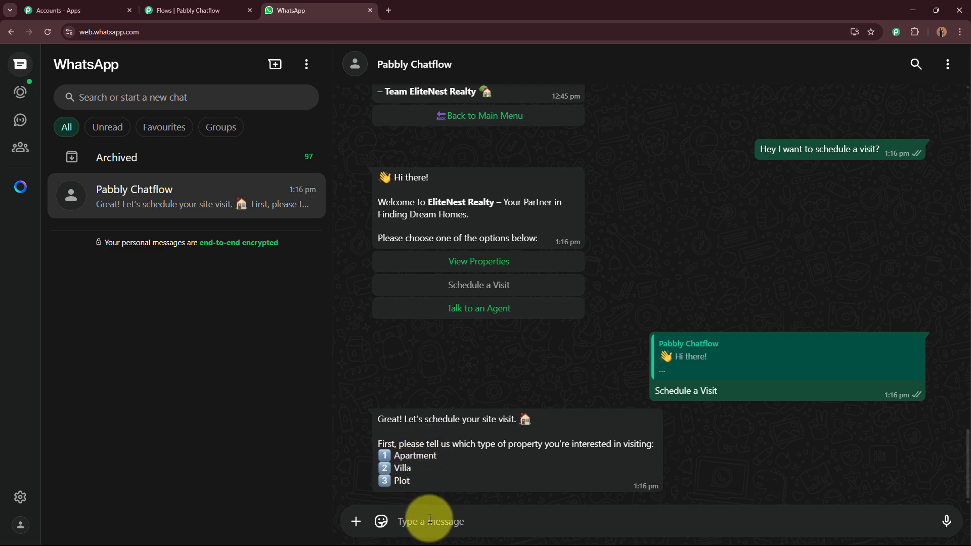
pyautogui.write('Villa')
pyautogui.press('Return')
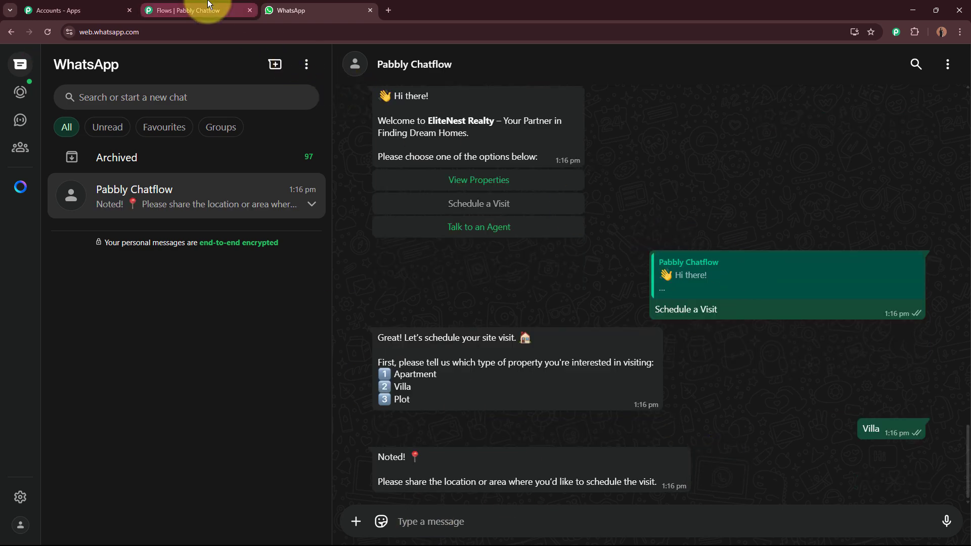
# Return to the Flows | Pabbly Chatflow tab showing the complete real estate flow.
pyautogui.click(222, 9)
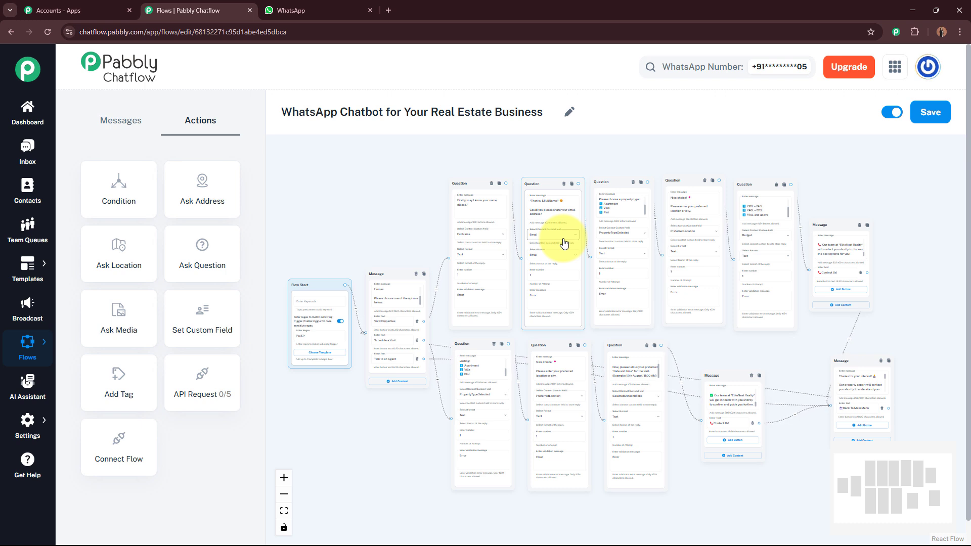
pyautogui.click(481, 438)
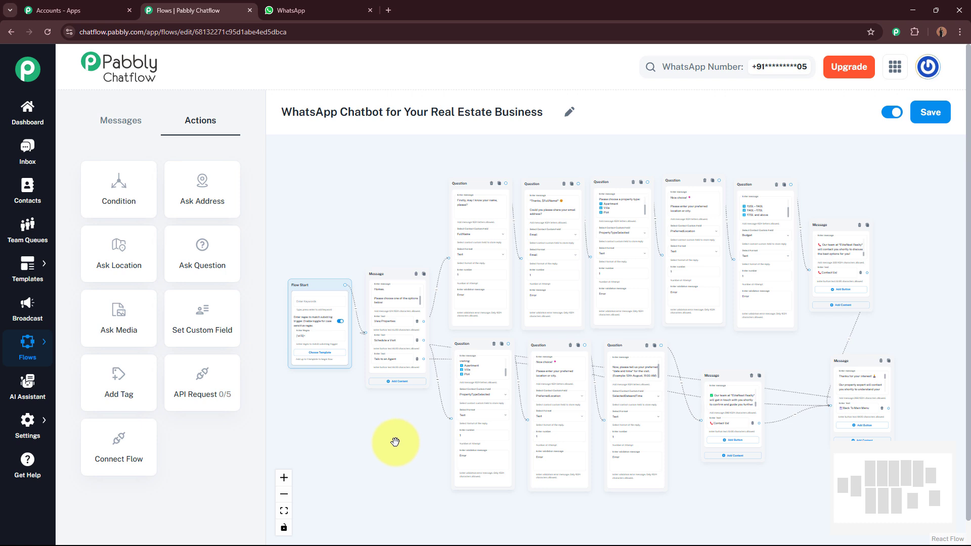